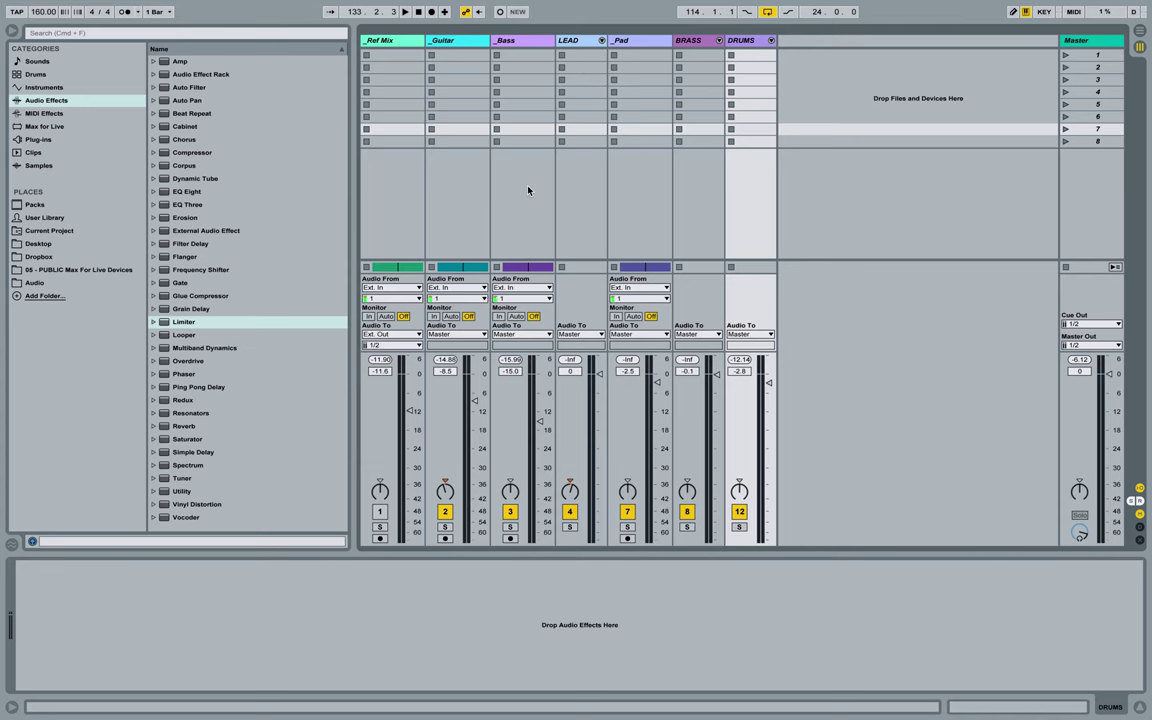
Hide the browser and insert a new return track, A Return.
click(11, 33)
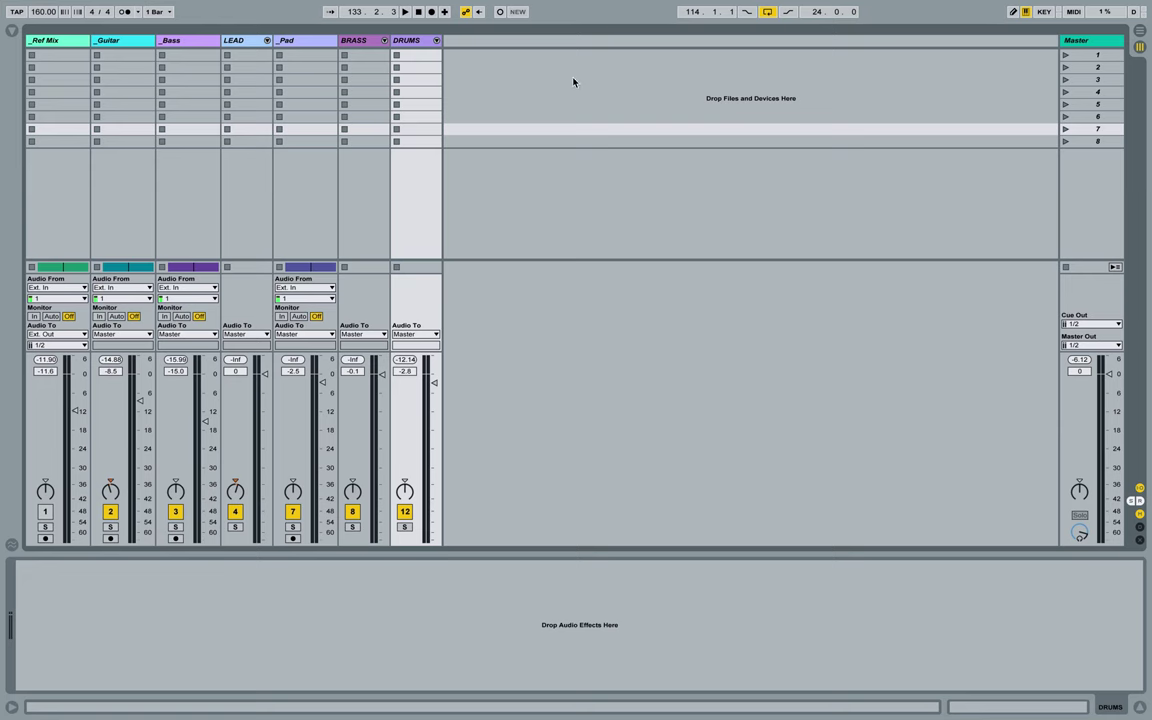
right_click(515, 76)
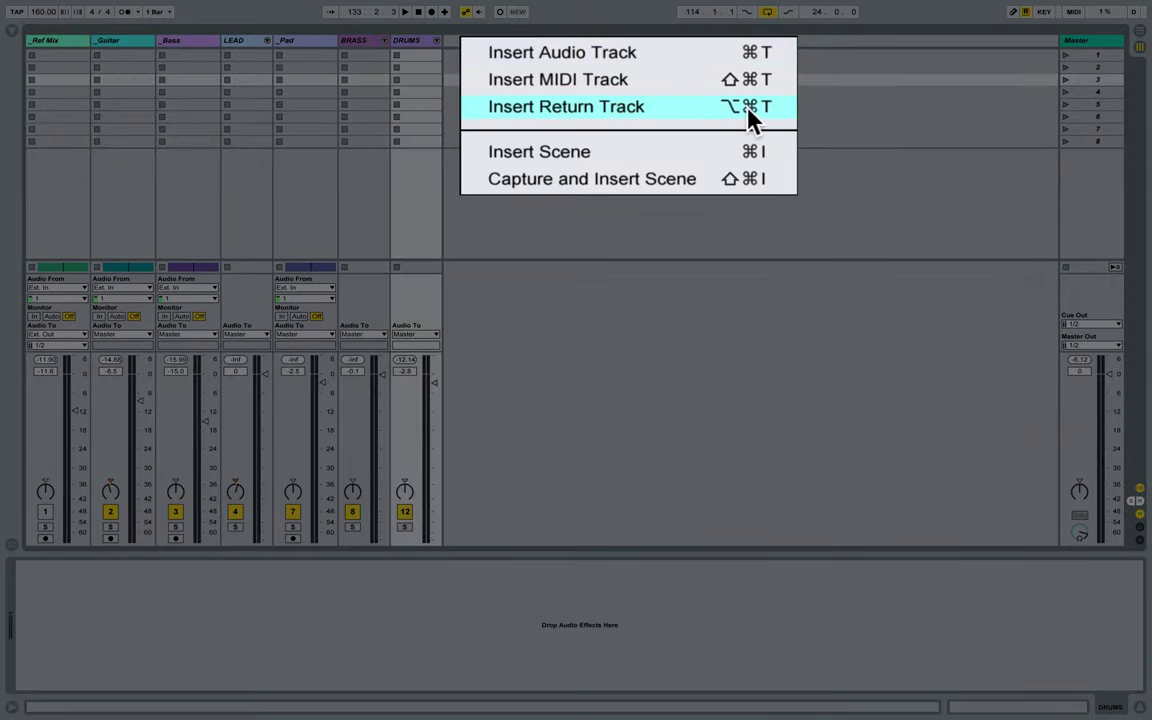
click(672, 118)
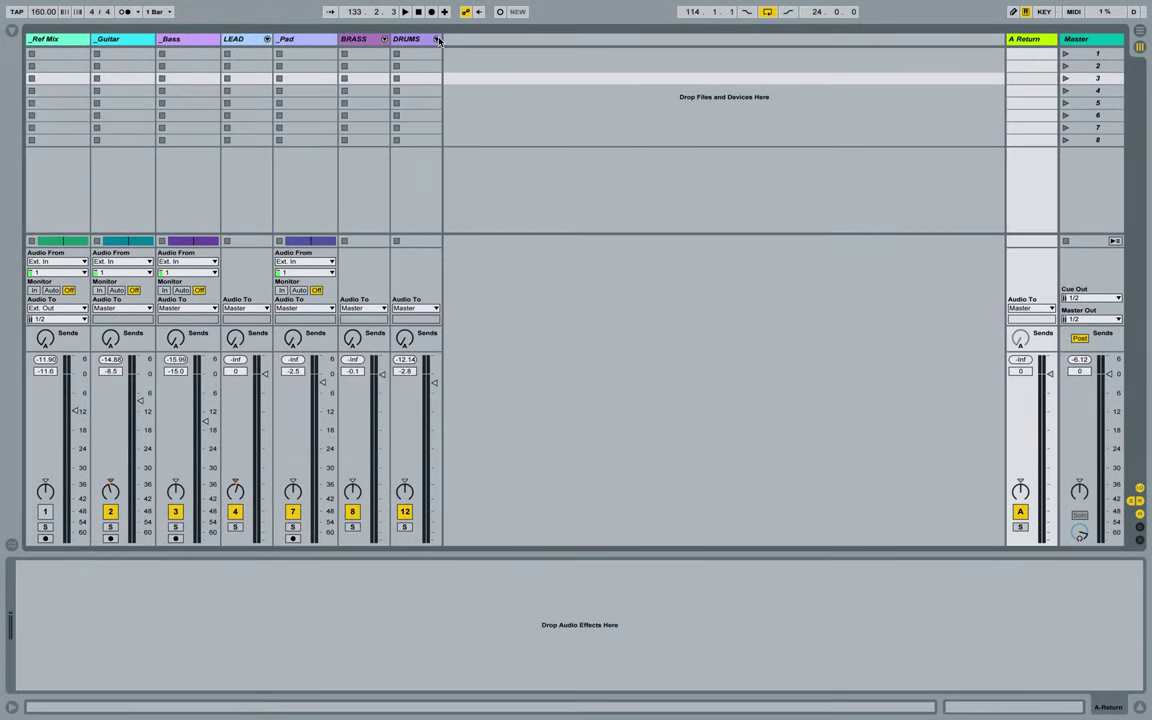
click(436, 39)
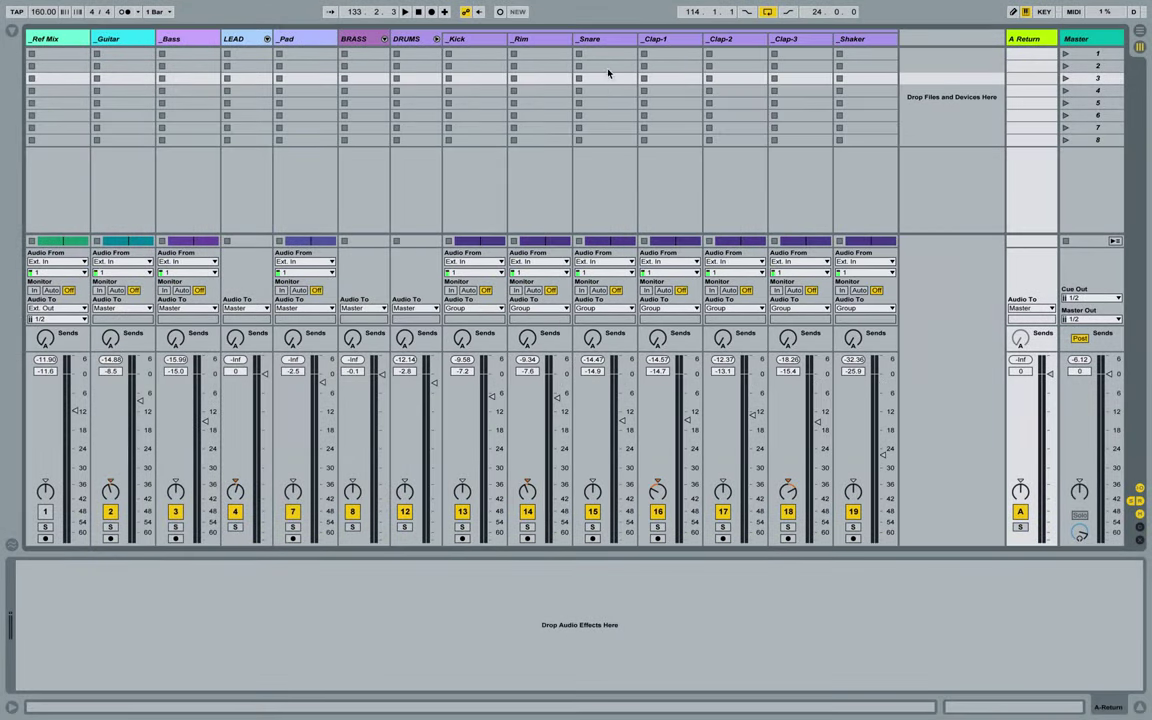
click(436, 39)
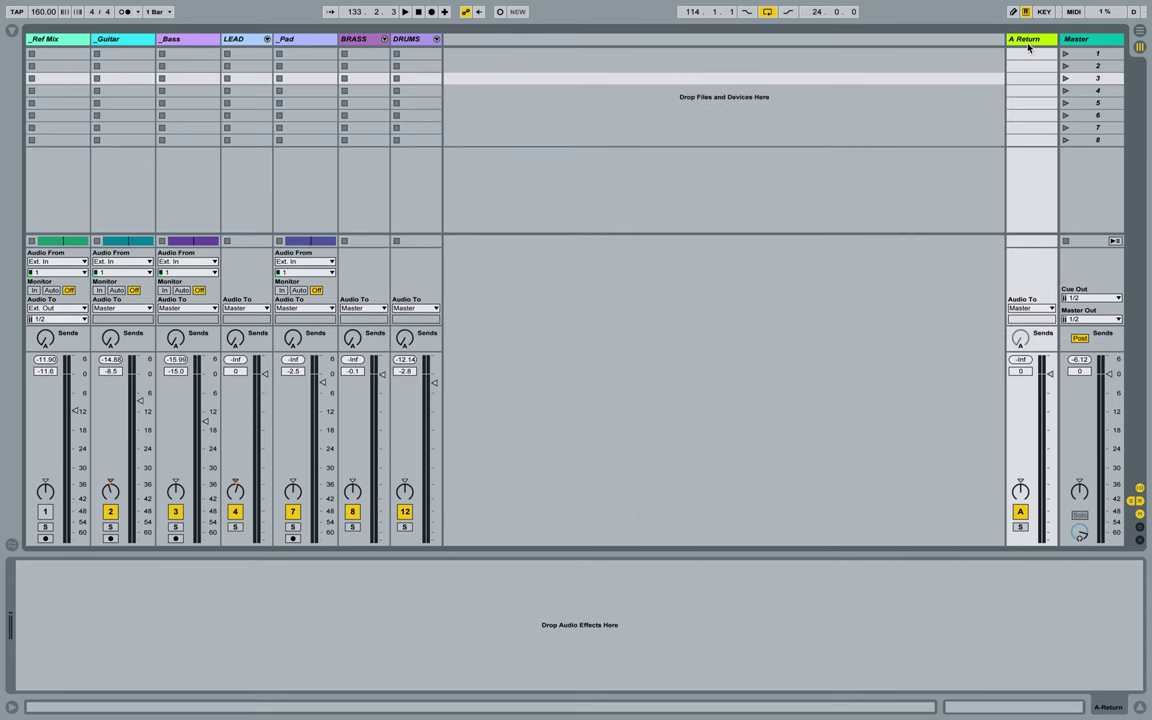
Unfold the DRUMS group and select its Rim track.
click(405, 38)
click(436, 38)
click(520, 40)
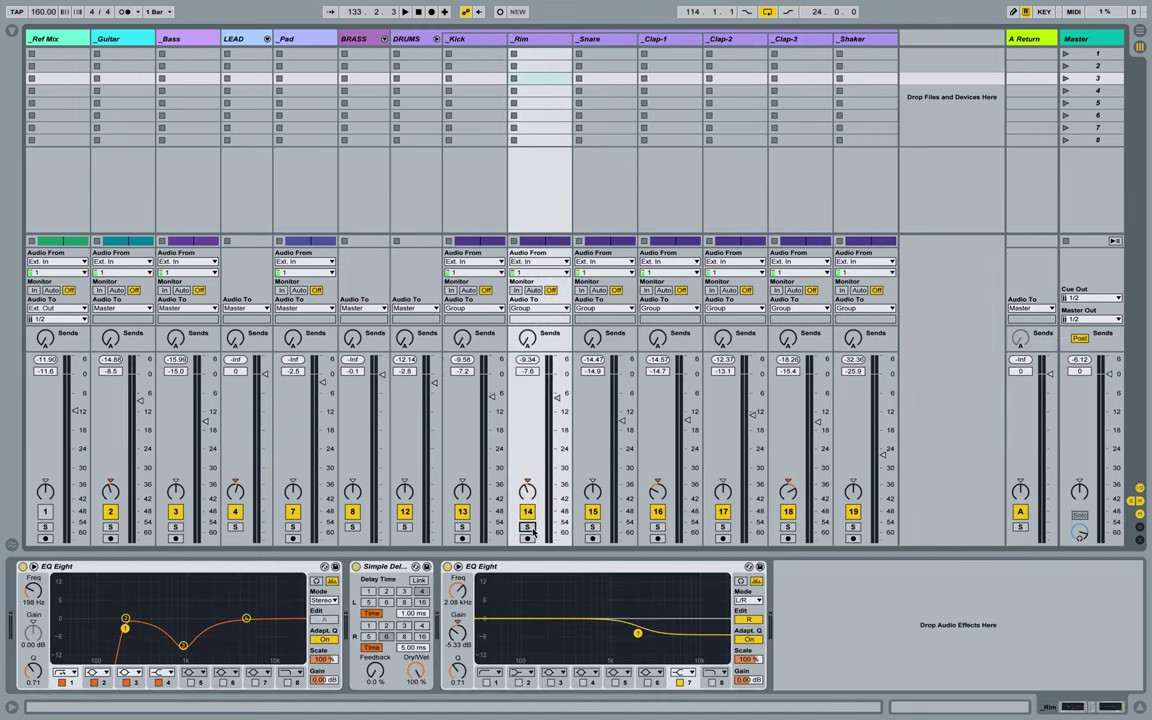
Unfold Rim in Arrangement view, start Break_2 playback, then return to Session view.
key(Tab)
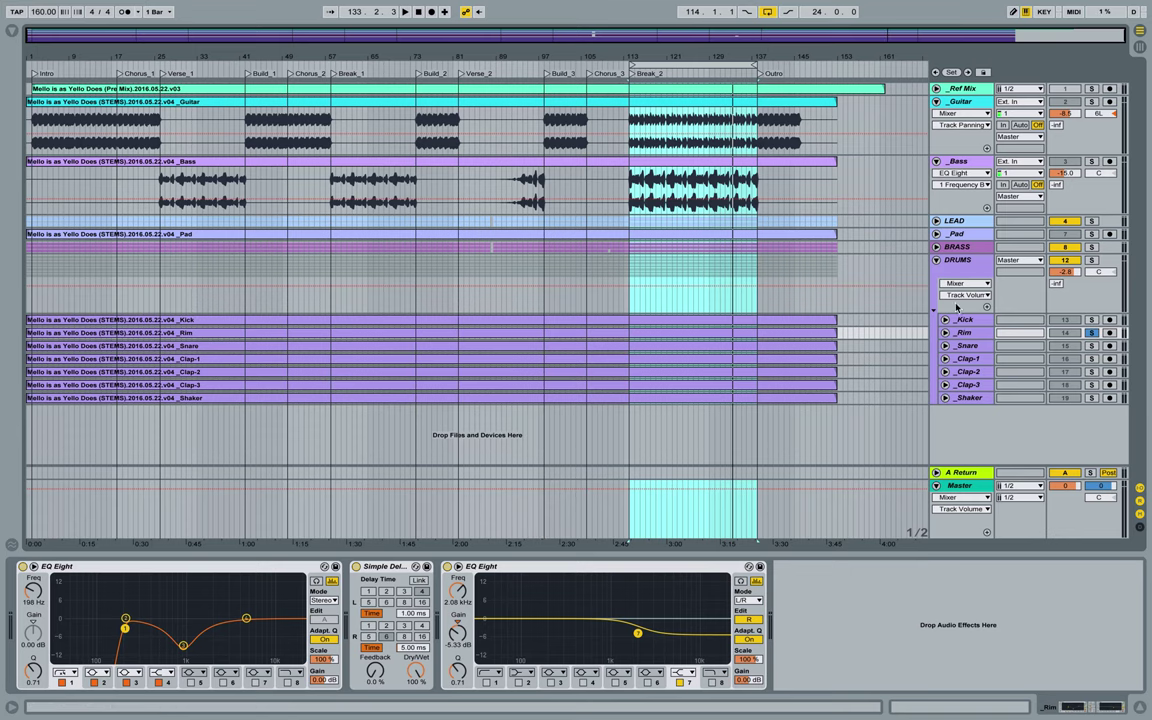
click(945, 332)
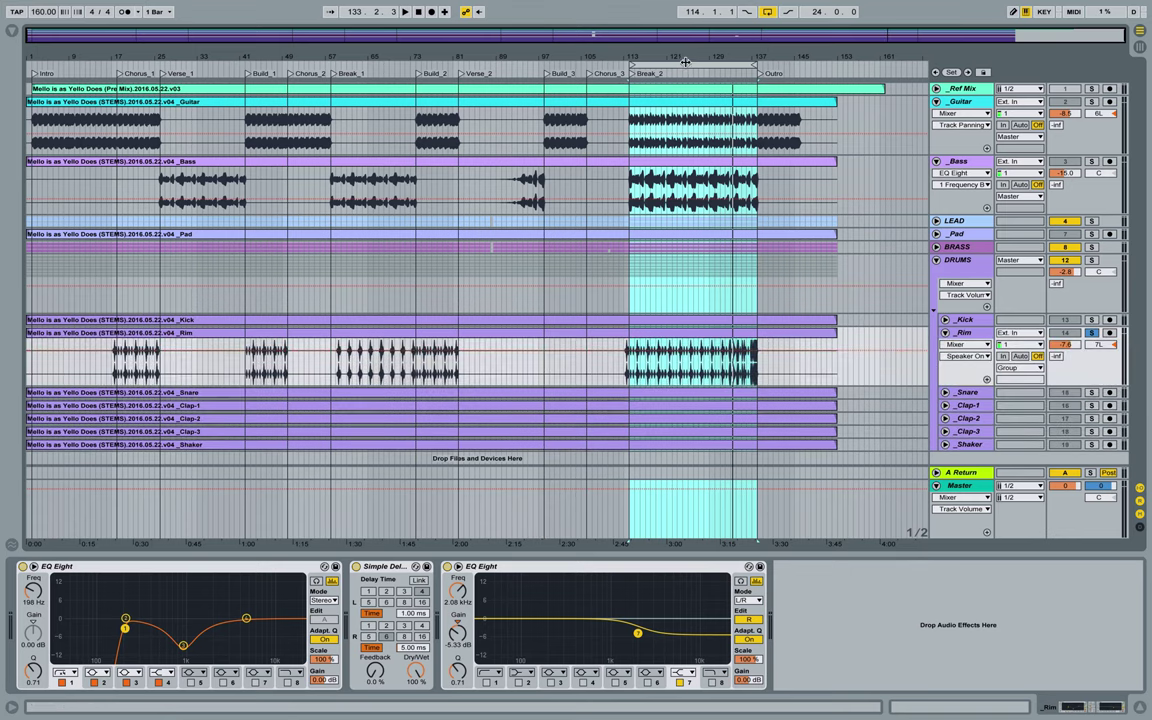
key(space)
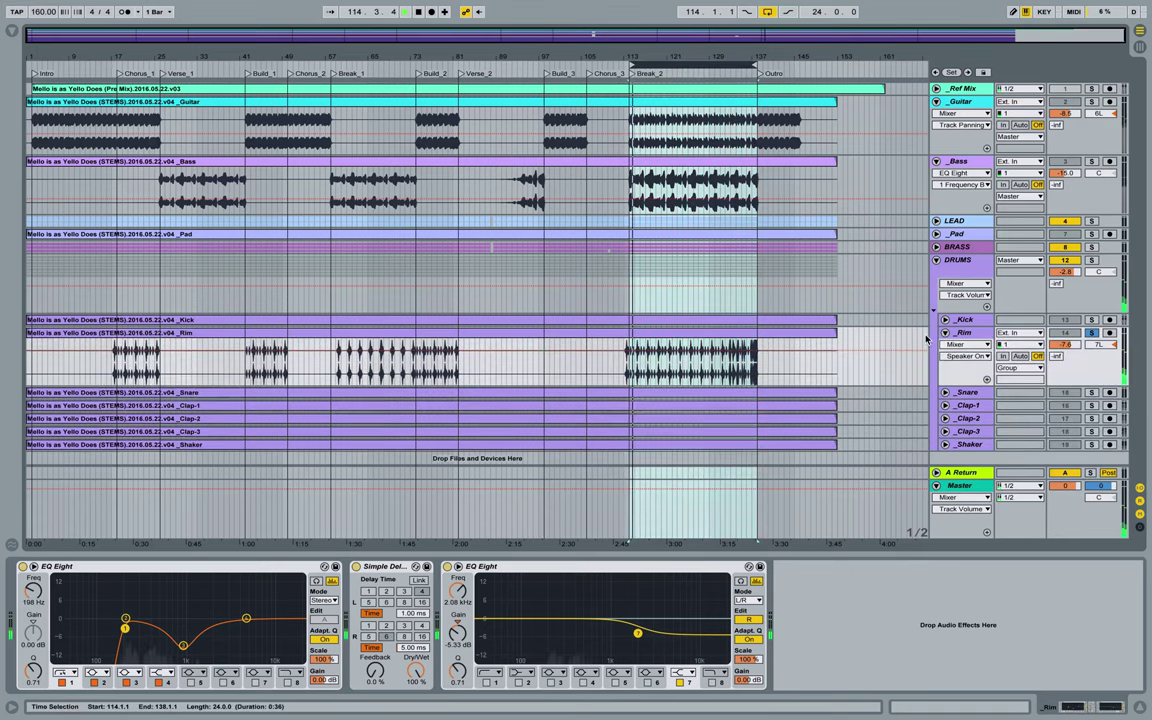
key(Tab)
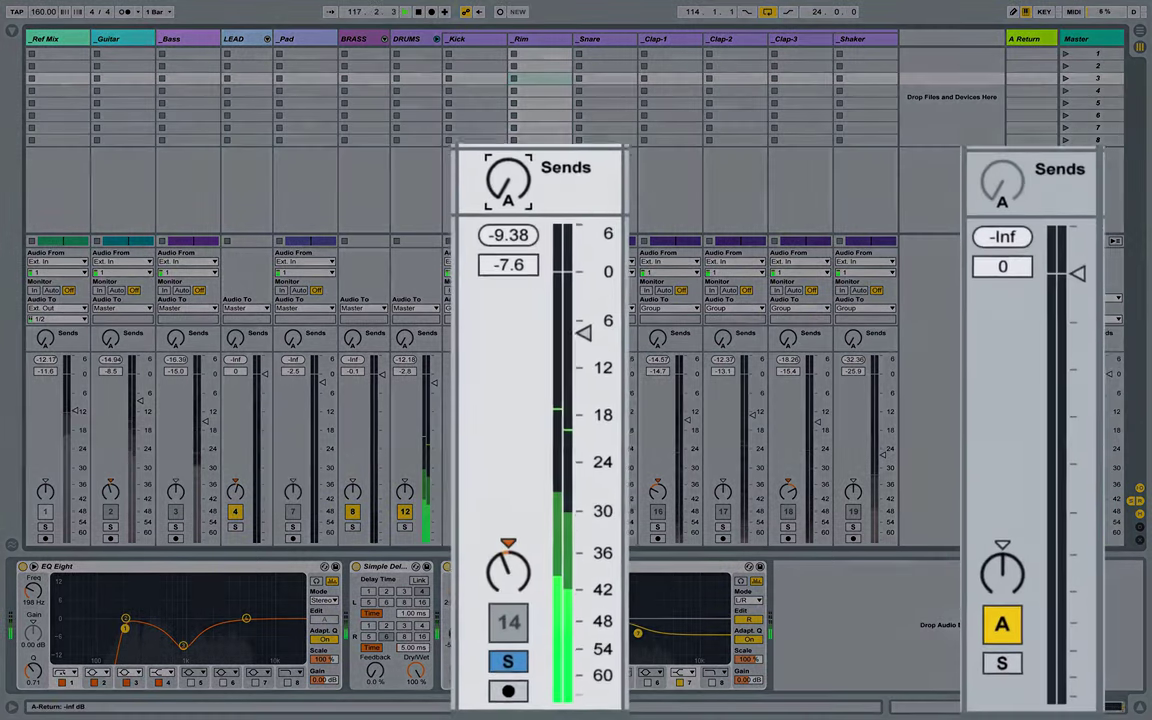
drag(526, 338, 526, 248)
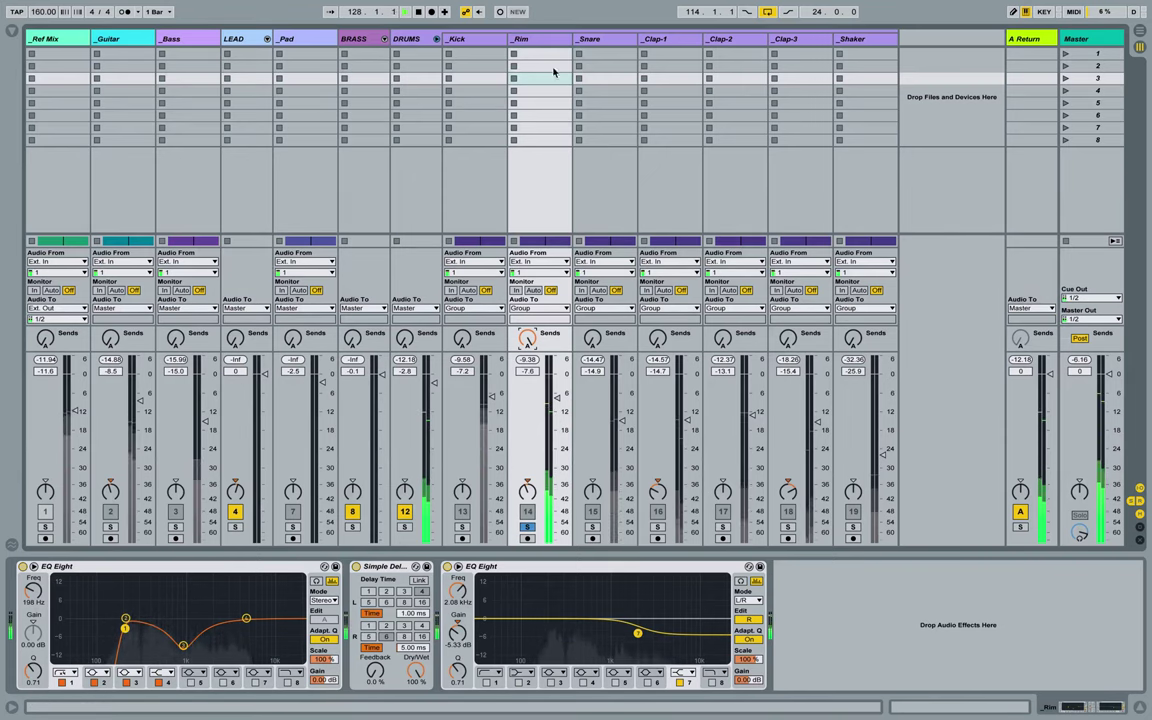
click(545, 40)
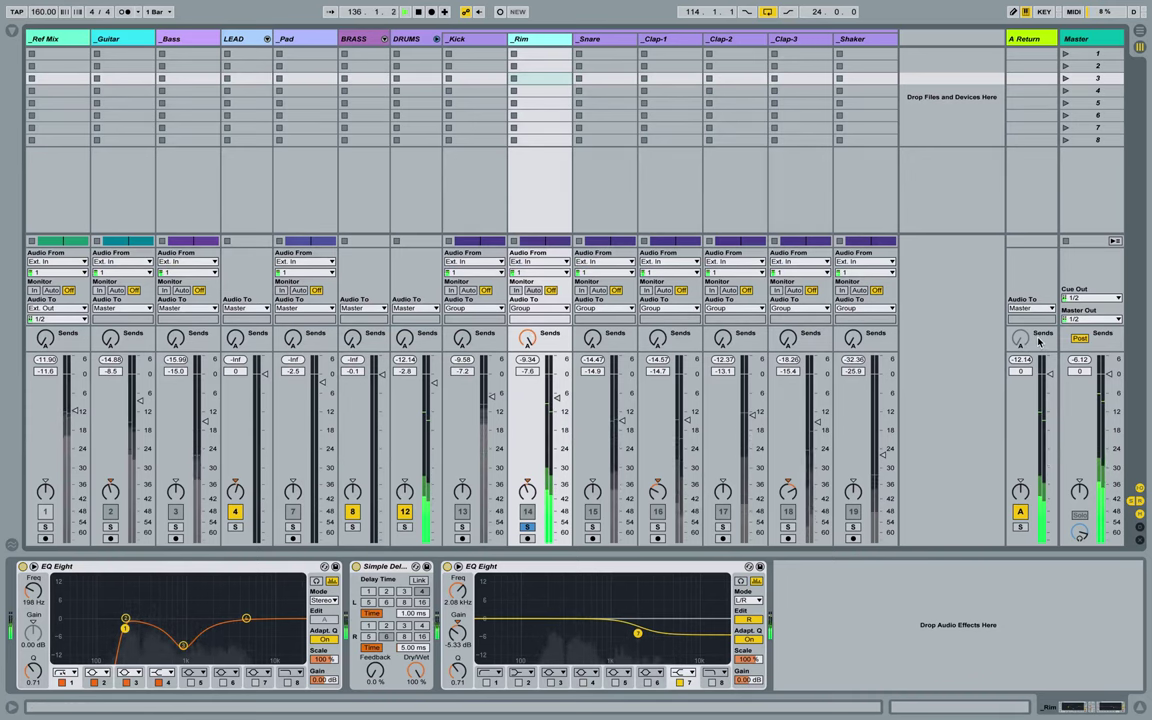
click(1030, 40)
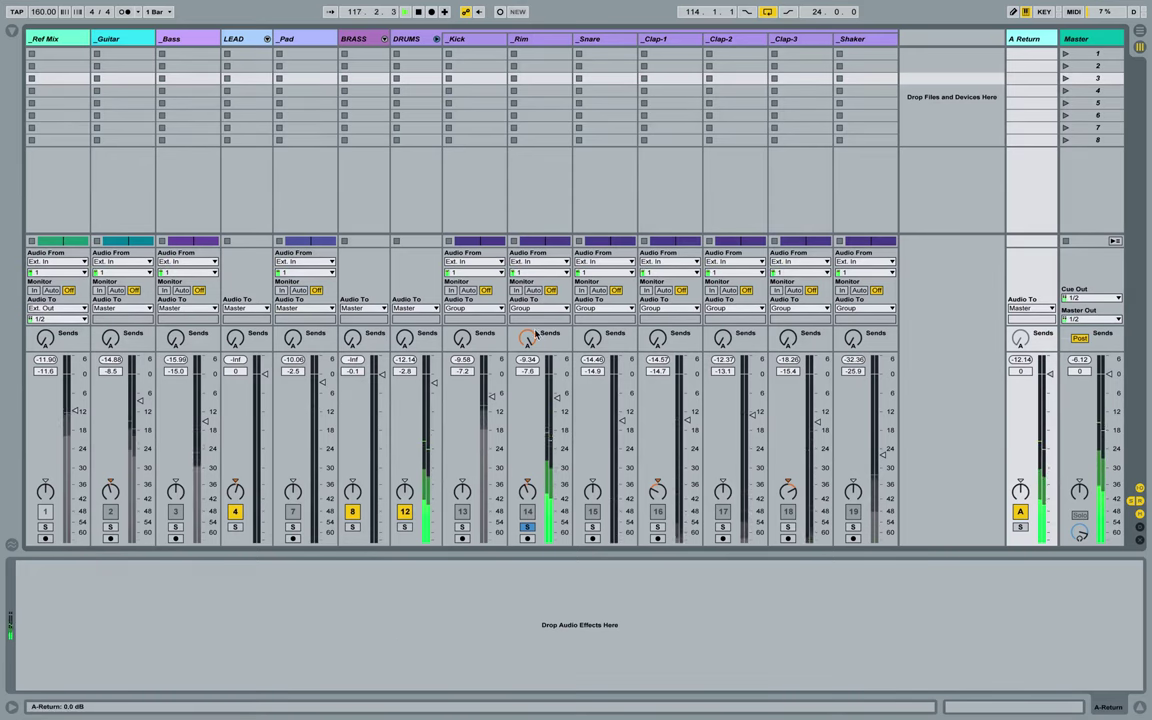
drag(535, 334, 535, 412)
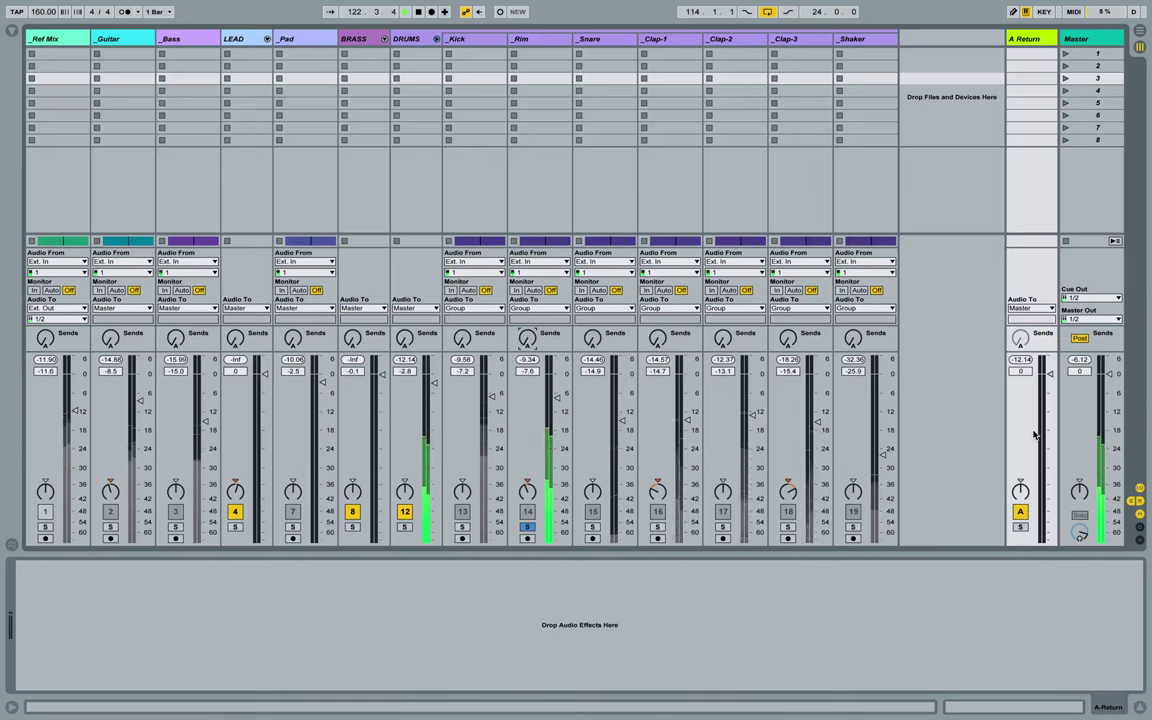
Turn Rim's Send A to maximum, set its volume to -14.9 dB and pan 30R.
drag(527, 340, 527, 300)
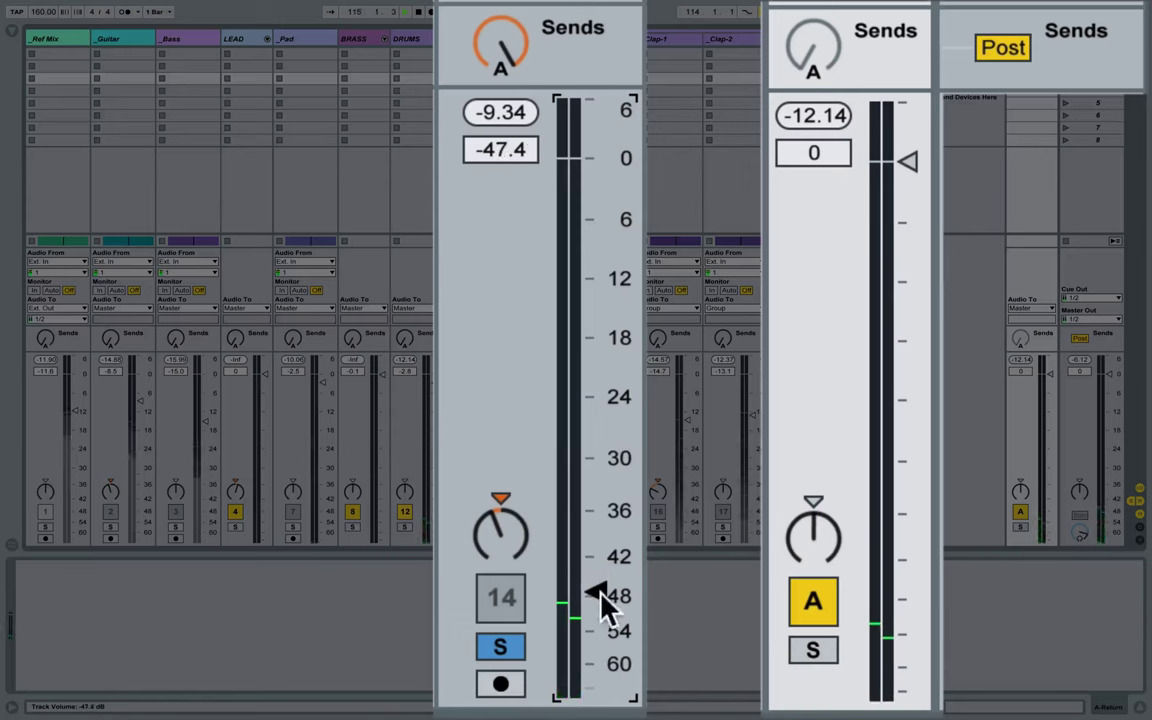
drag(600, 594, 595, 308)
mouse_move(510, 530)
mouse_down()
mouse_move(510, 503)
mouse_move(510, 530)
mouse_move(531, 531)
mouse_move(496, 527)
mouse_up()
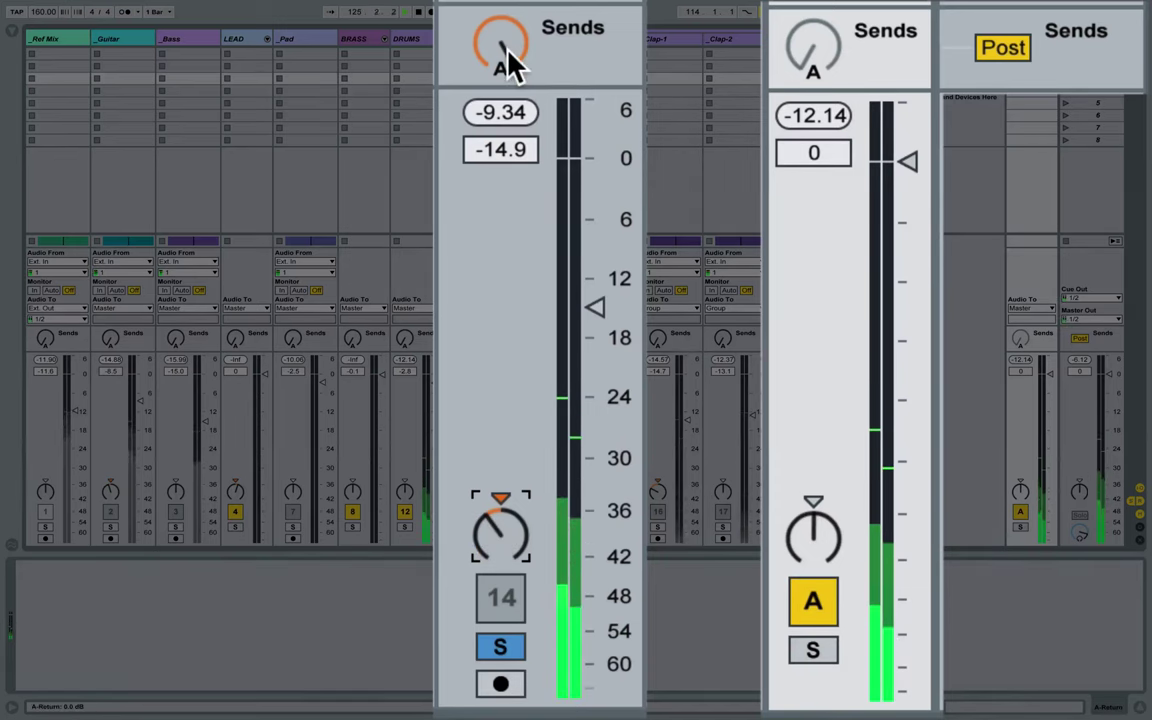
Make sends pre-fader, drop Rim's fader to -inf, nudge pan right, lower Send A to about -12 dB.
click(1008, 52)
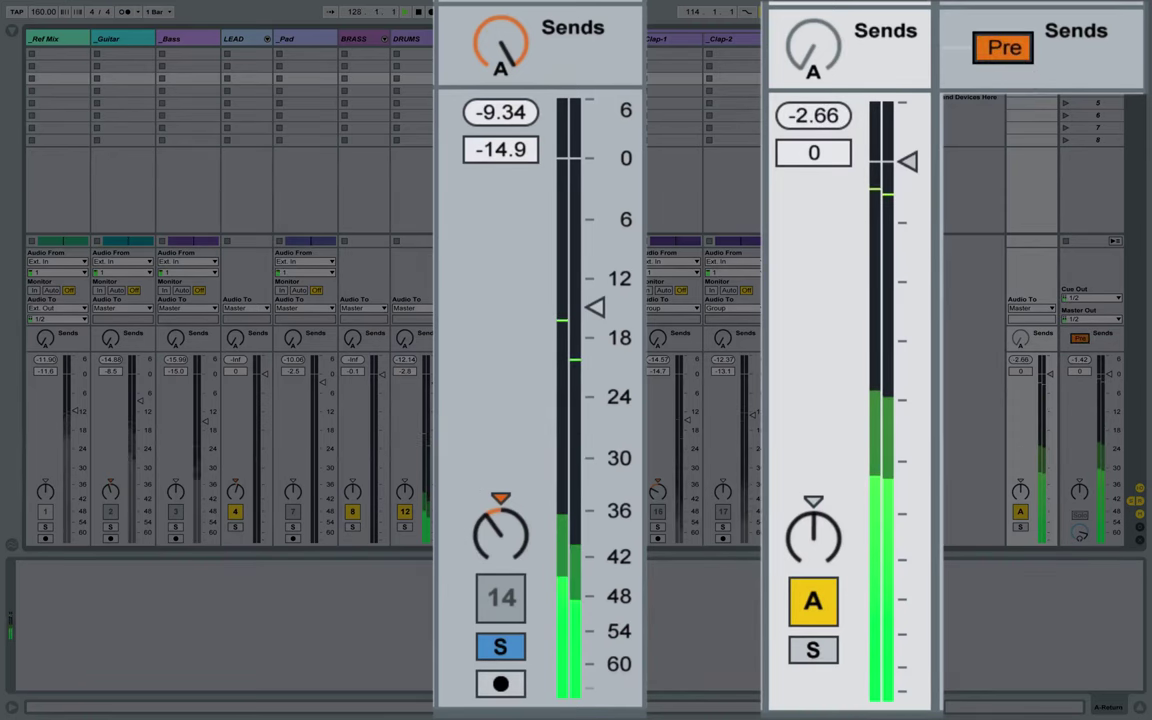
drag(594, 320, 594, 690)
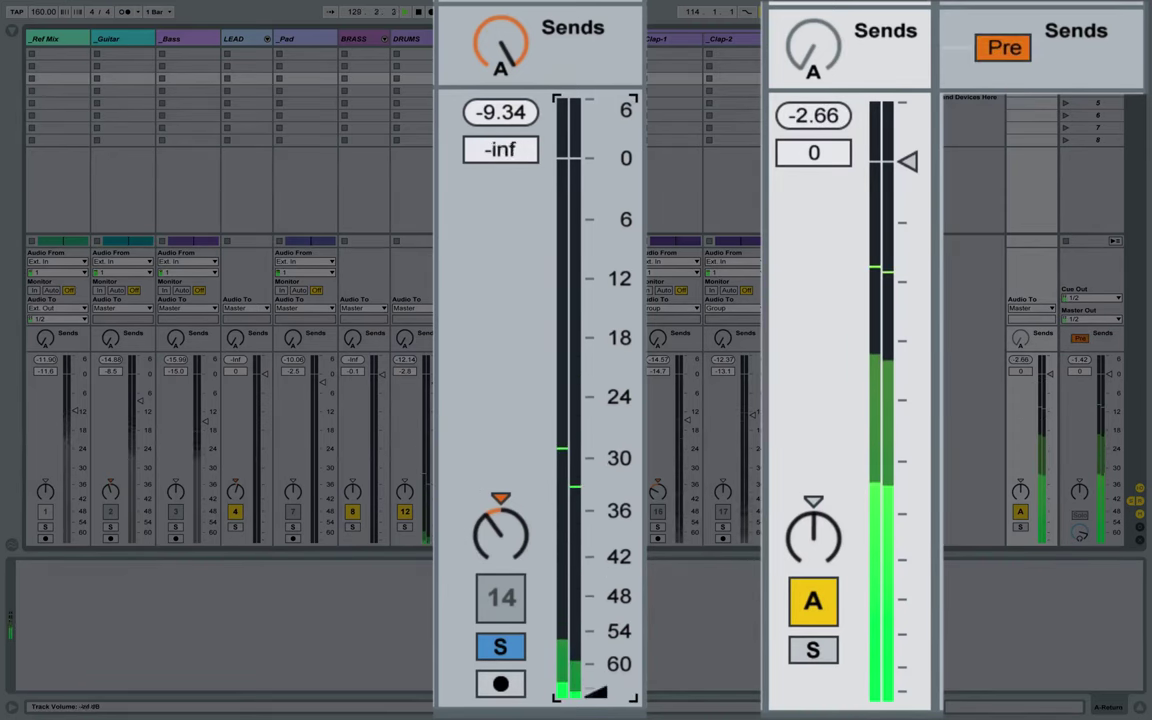
drag(500, 535, 505, 535)
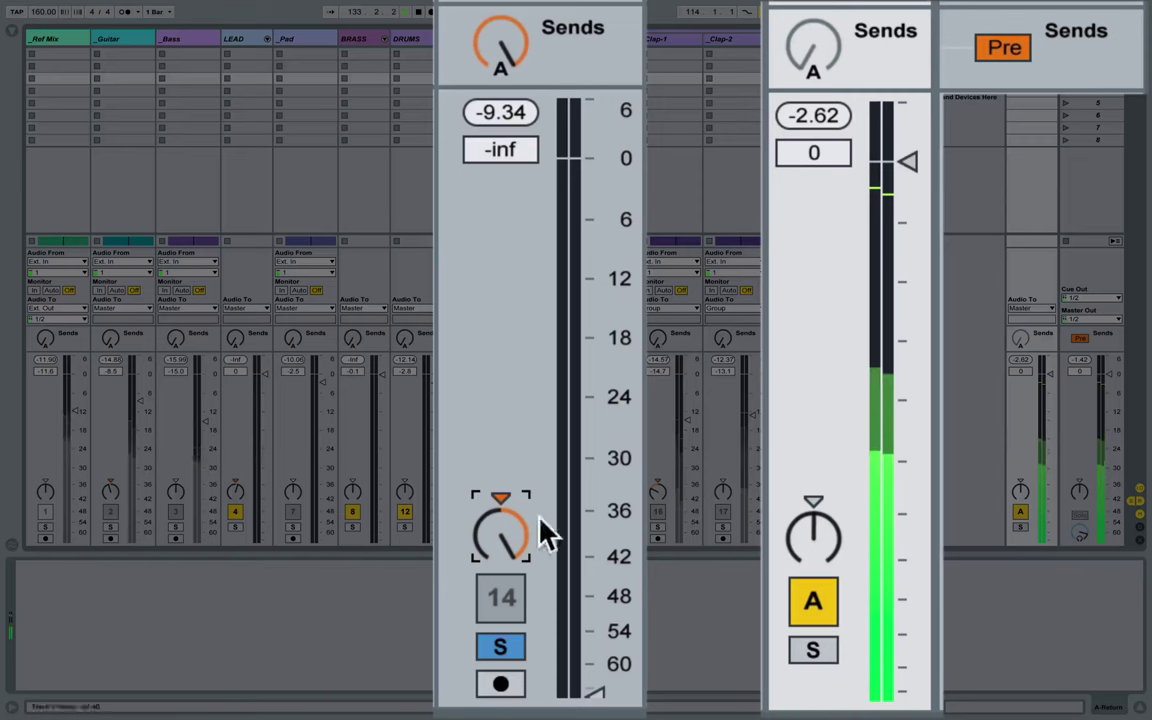
click(500, 45)
drag(500, 45, 500, 65)
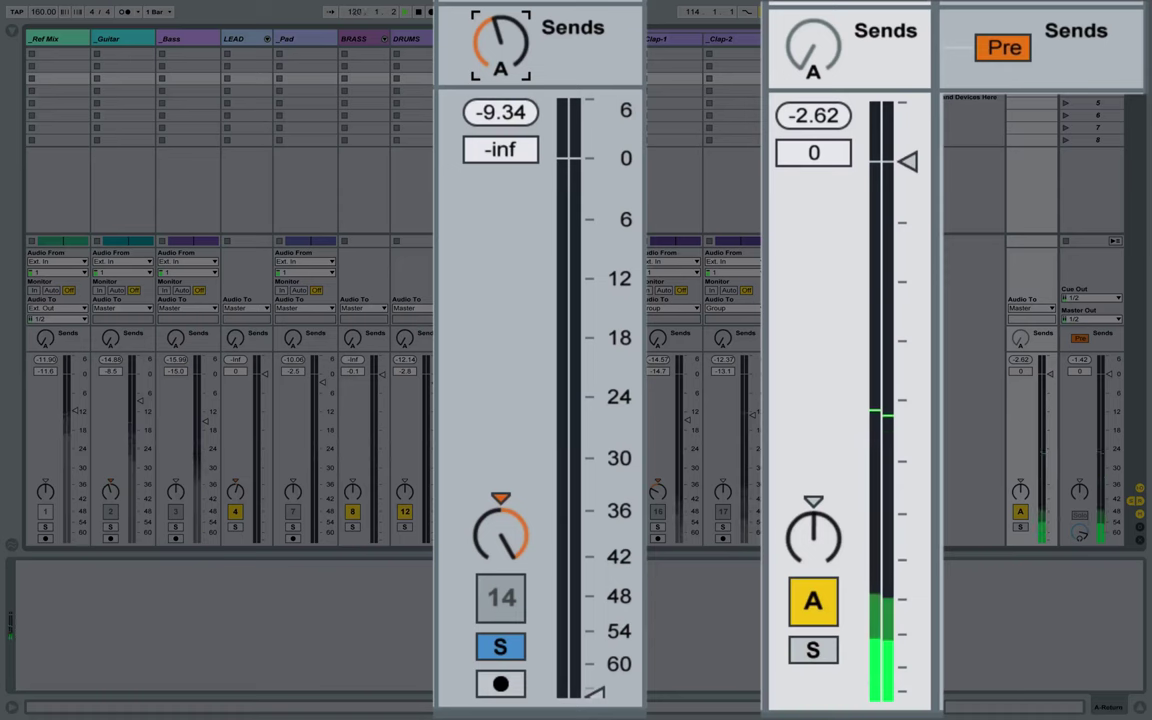
Switch sends back to post-fader and reset Rim's pan and Send A to defaults.
click(1008, 46)
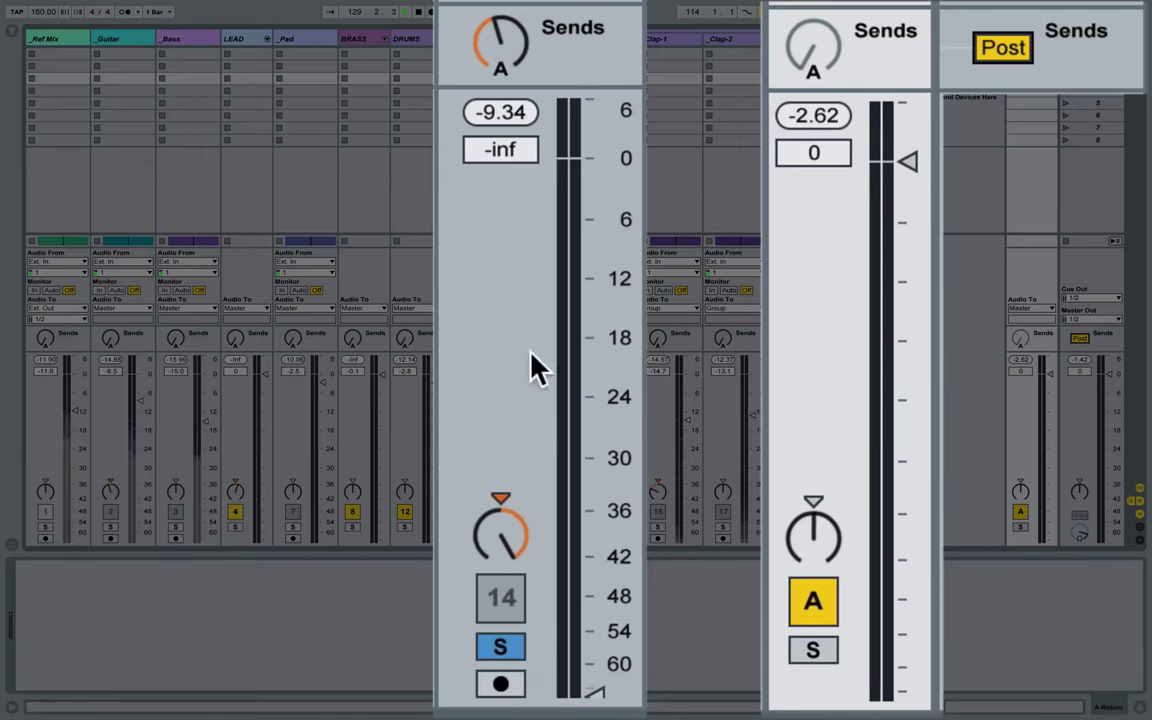
click(507, 535)
key(Delete)
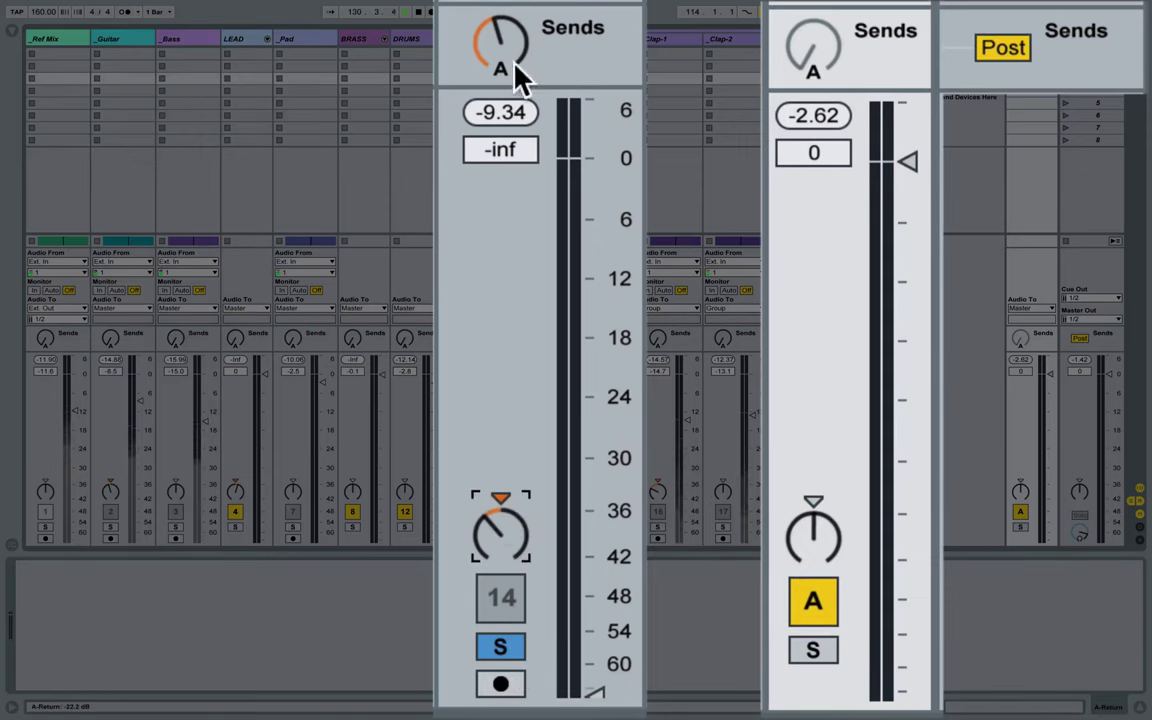
click(485, 50)
key(Delete)
Set Rim's volume to -13.0 dB and pick Reverb from the Audio Effects browser.
drag(563, 248, 605, 288)
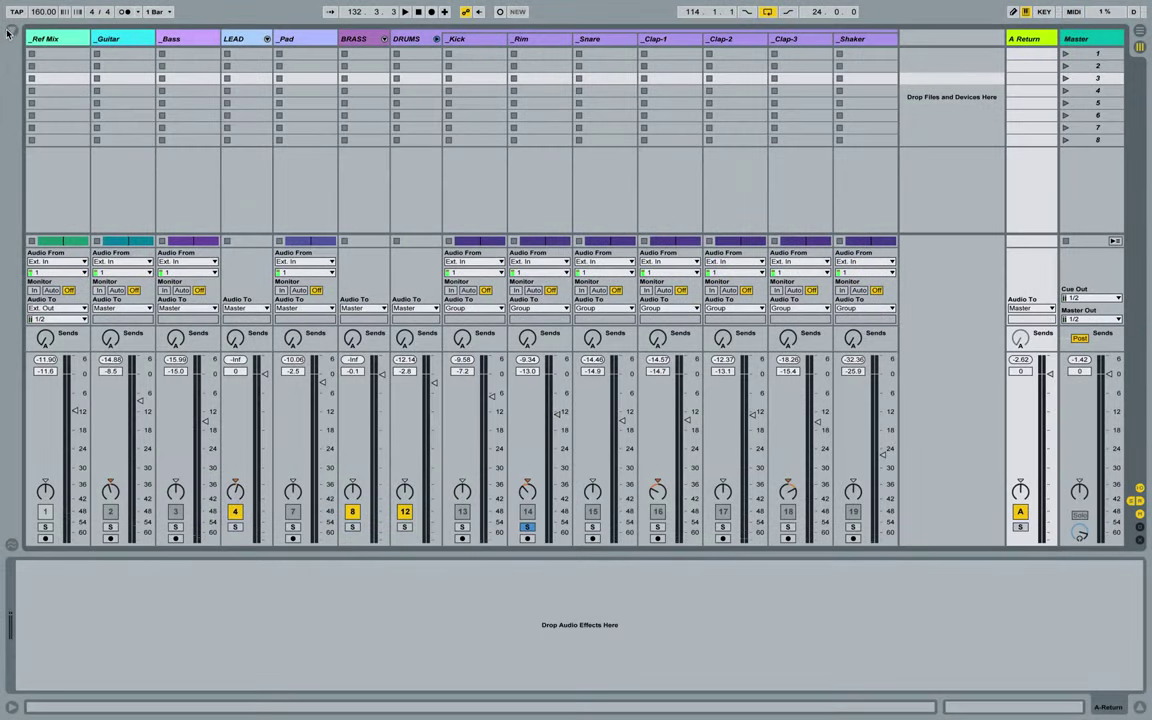
click(7, 33)
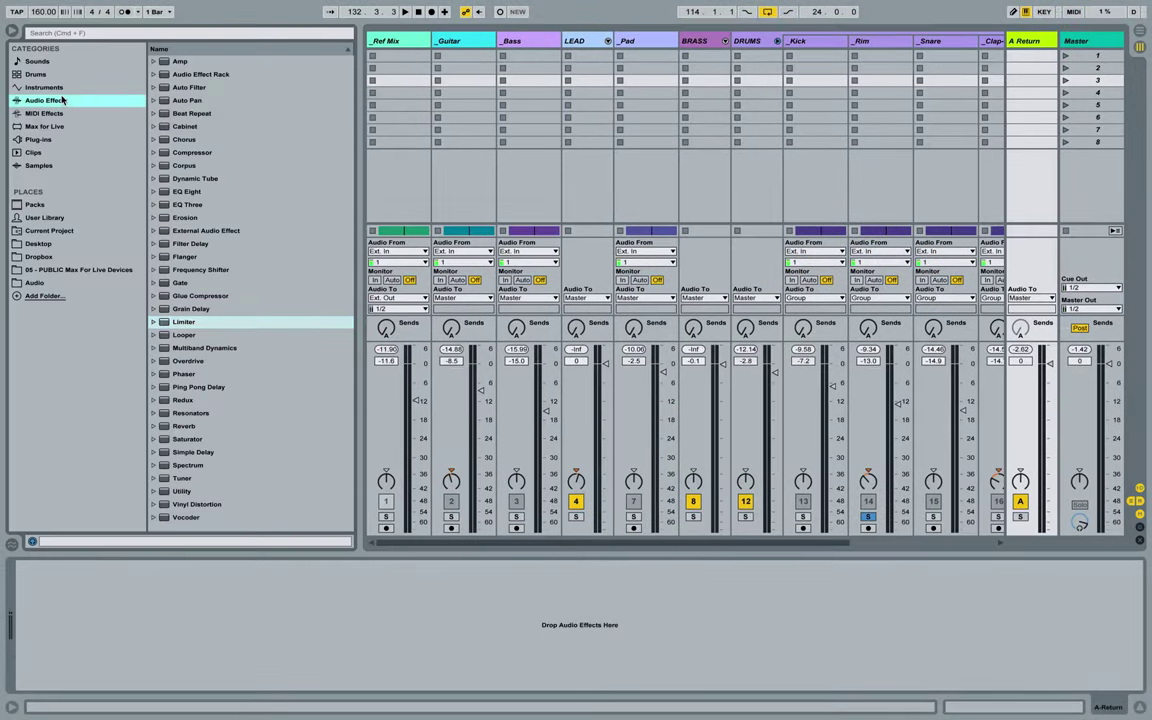
click(184, 426)
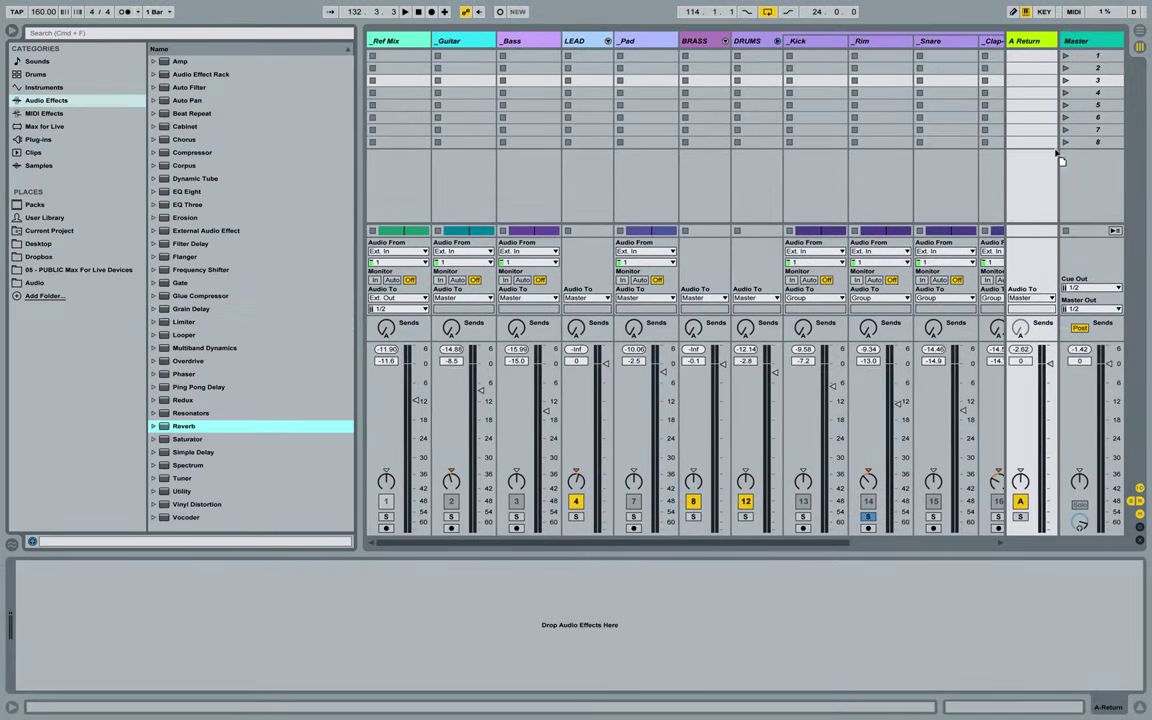
Load Reverb onto the A return and hide the browser.
click(1029, 40)
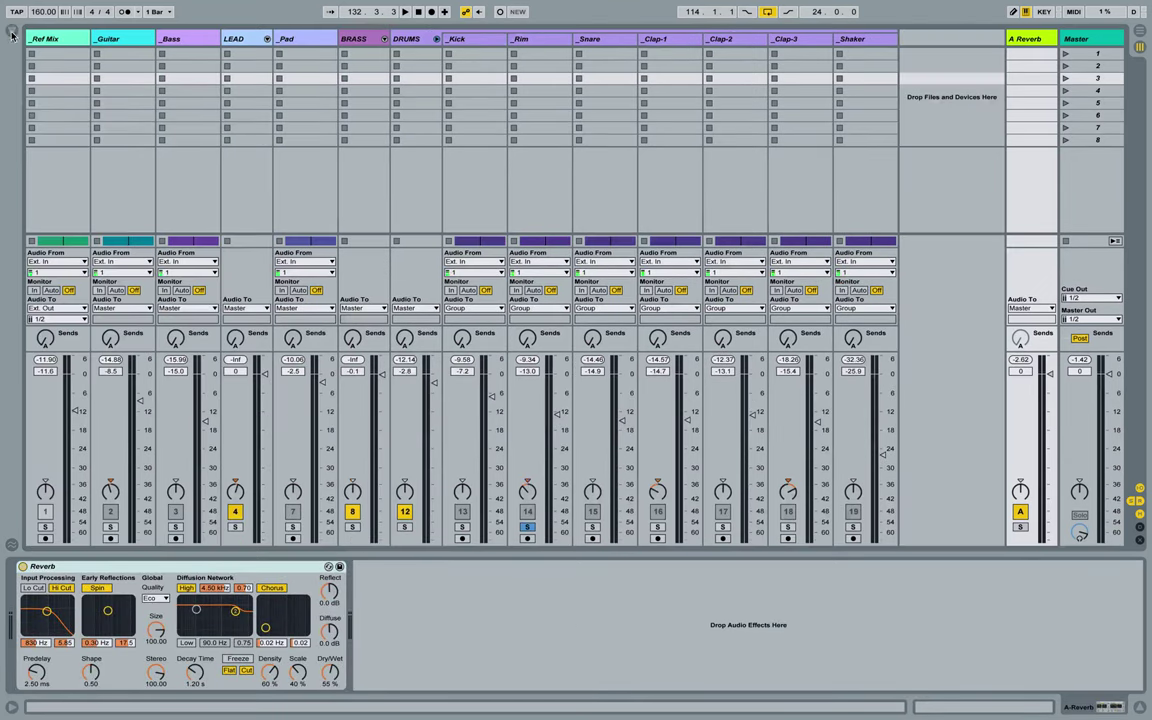
click(12, 32)
click(1019, 40)
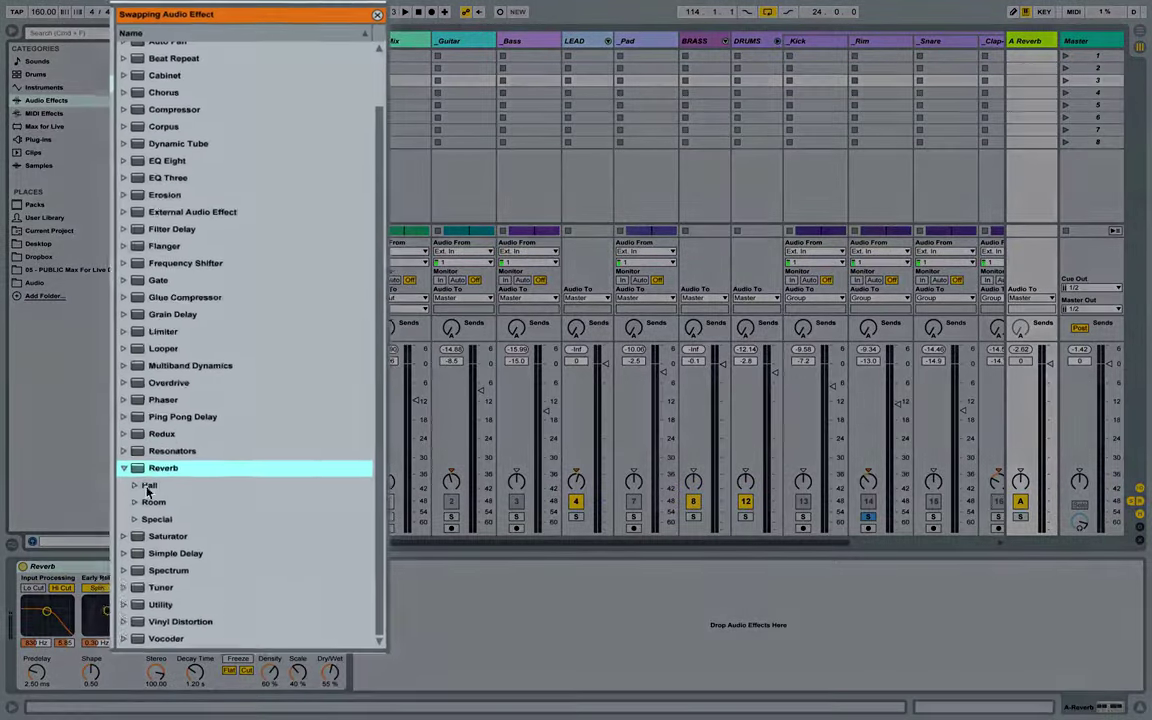
Browse the Reverb's Hall, Room and Special preset folders, then collapse them.
click(144, 443)
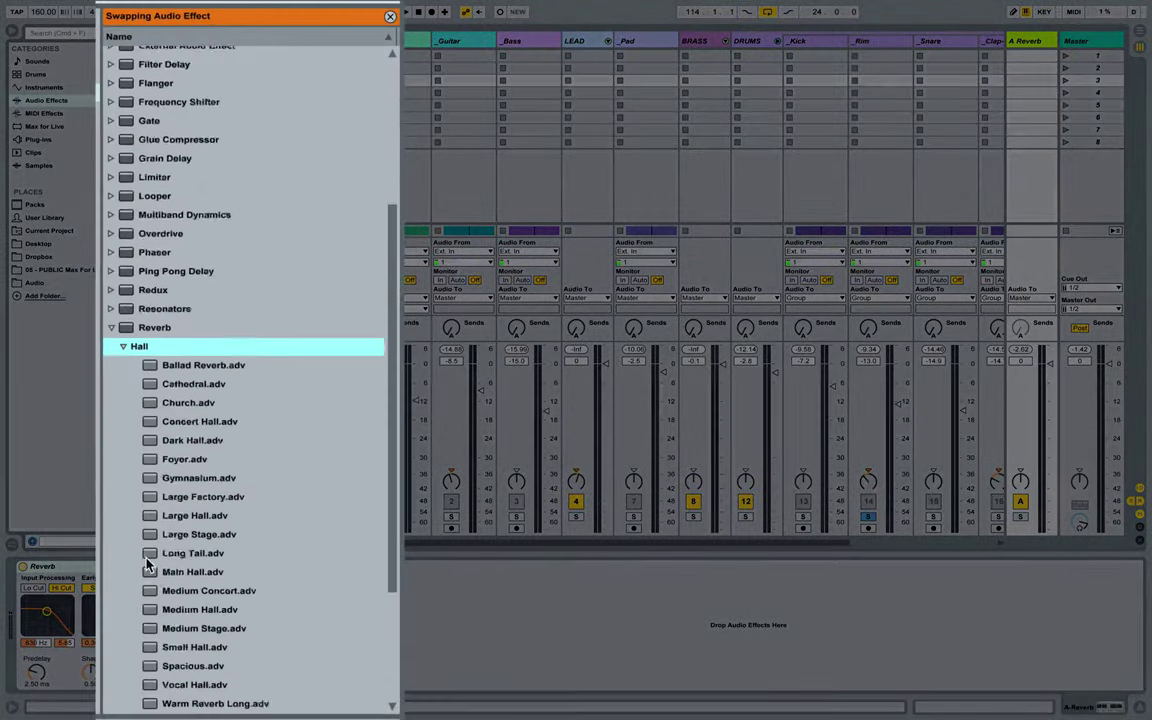
click(122, 553)
scroll(123, 560, down, 5)
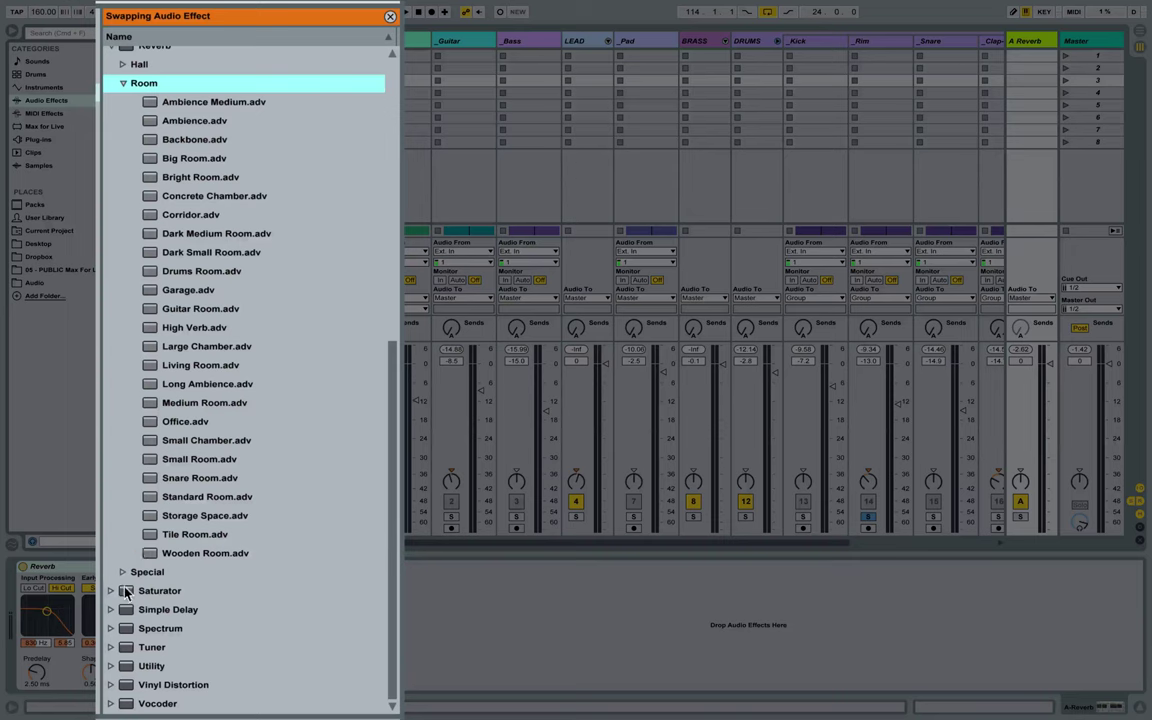
click(123, 571)
scroll(123, 577, down, 8)
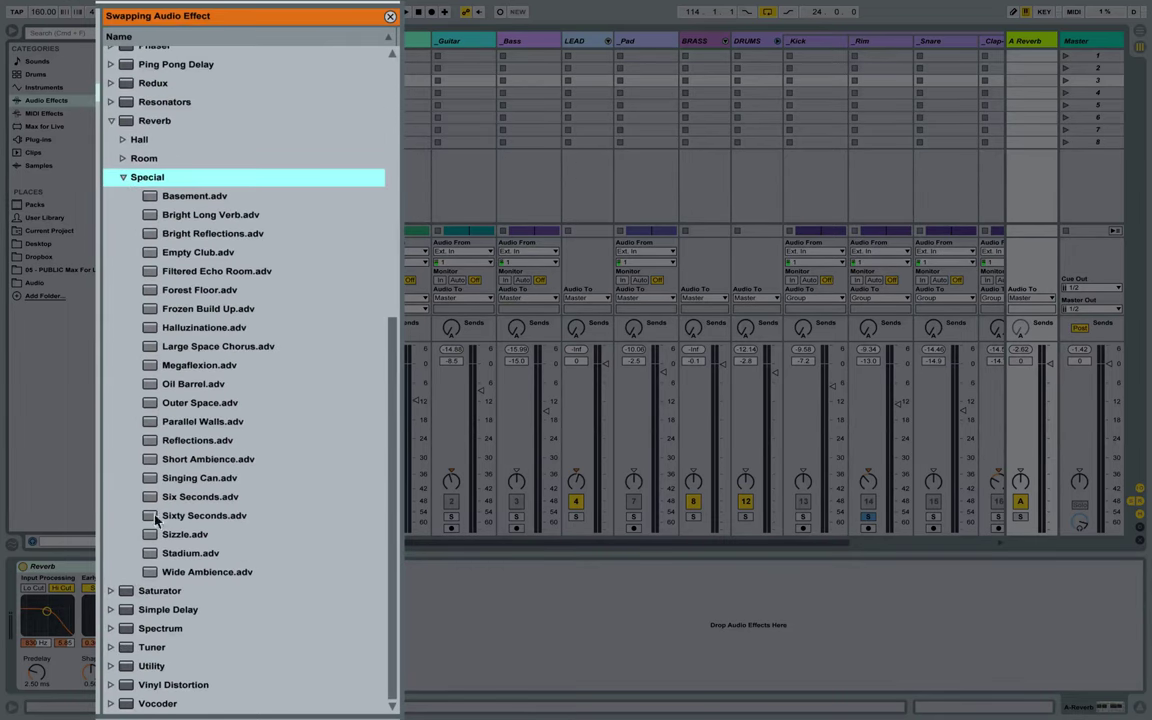
click(122, 177)
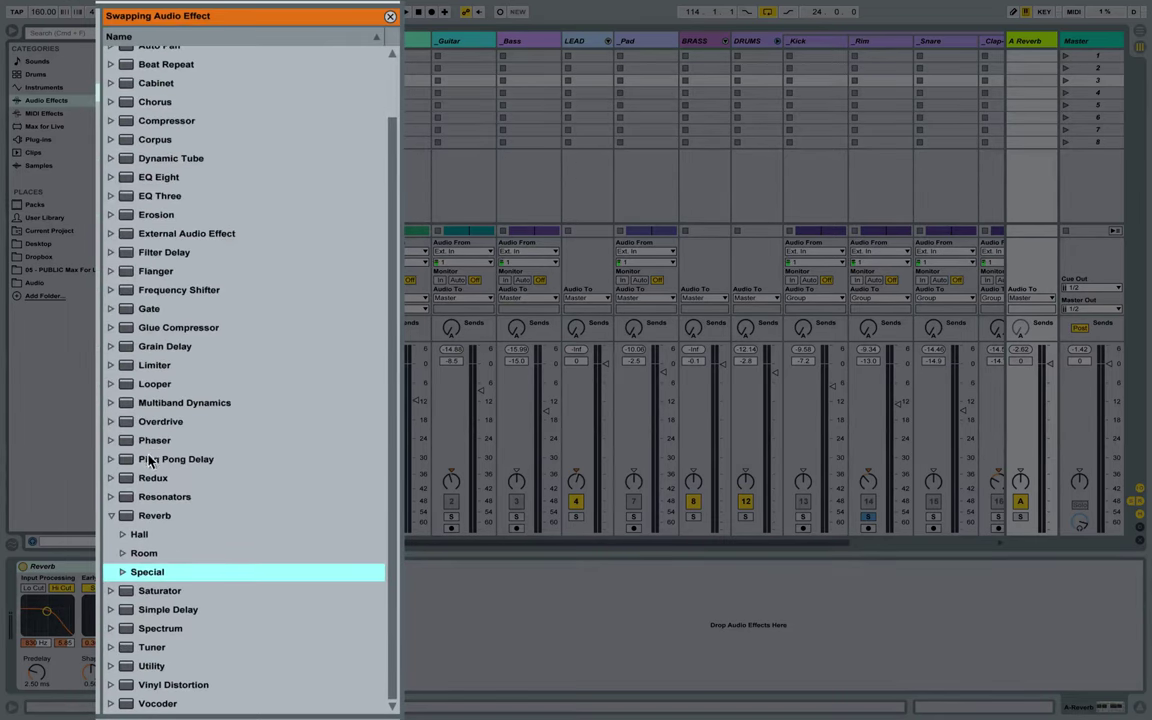
click(127, 538)
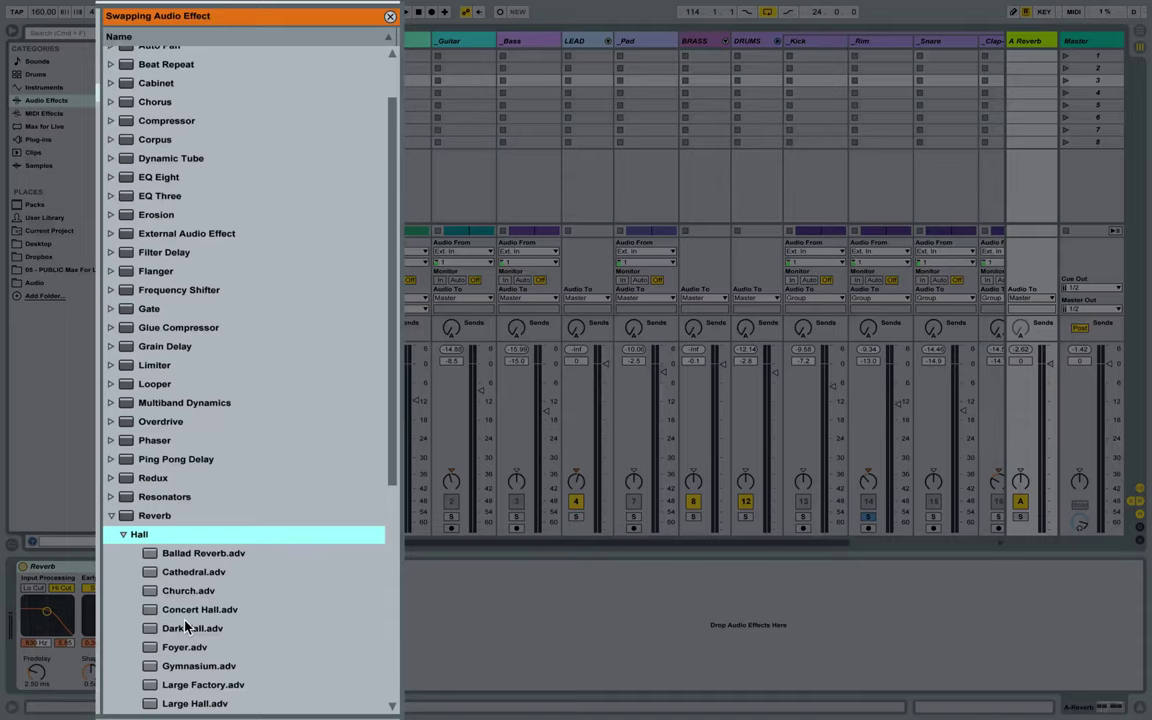
key(Left)
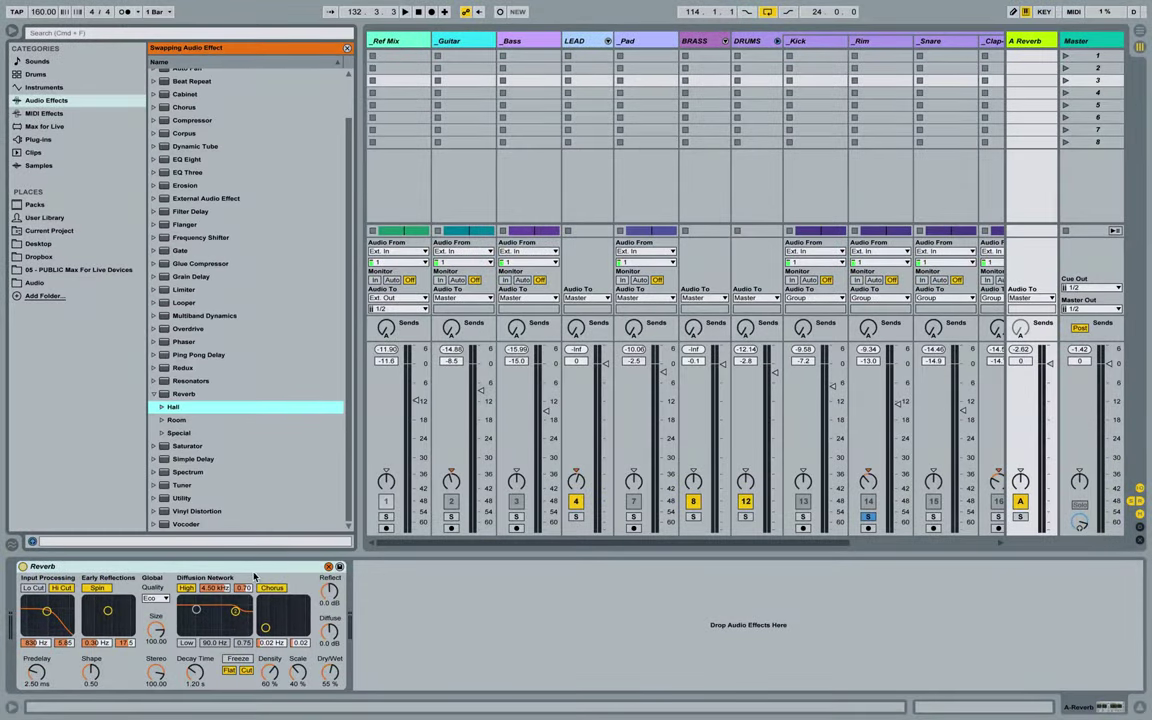
Exit hot-swap, hide the browser, and set the Reverb's Dry/Wet to 100%.
click(330, 567)
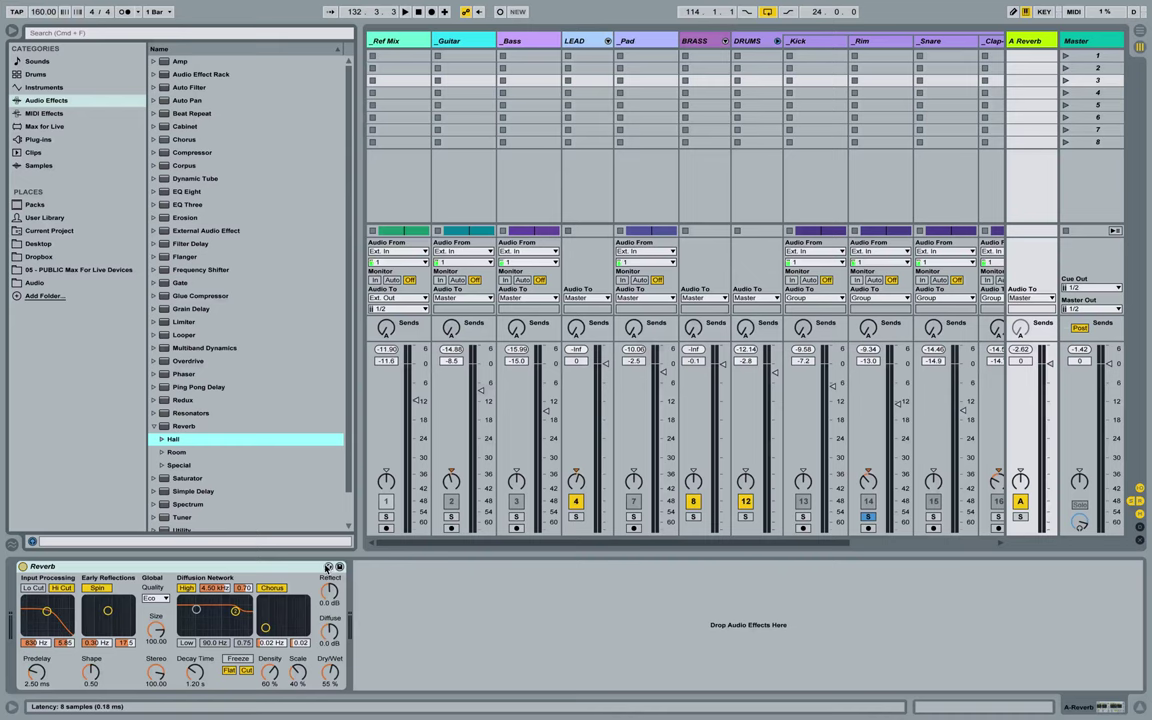
click(14, 34)
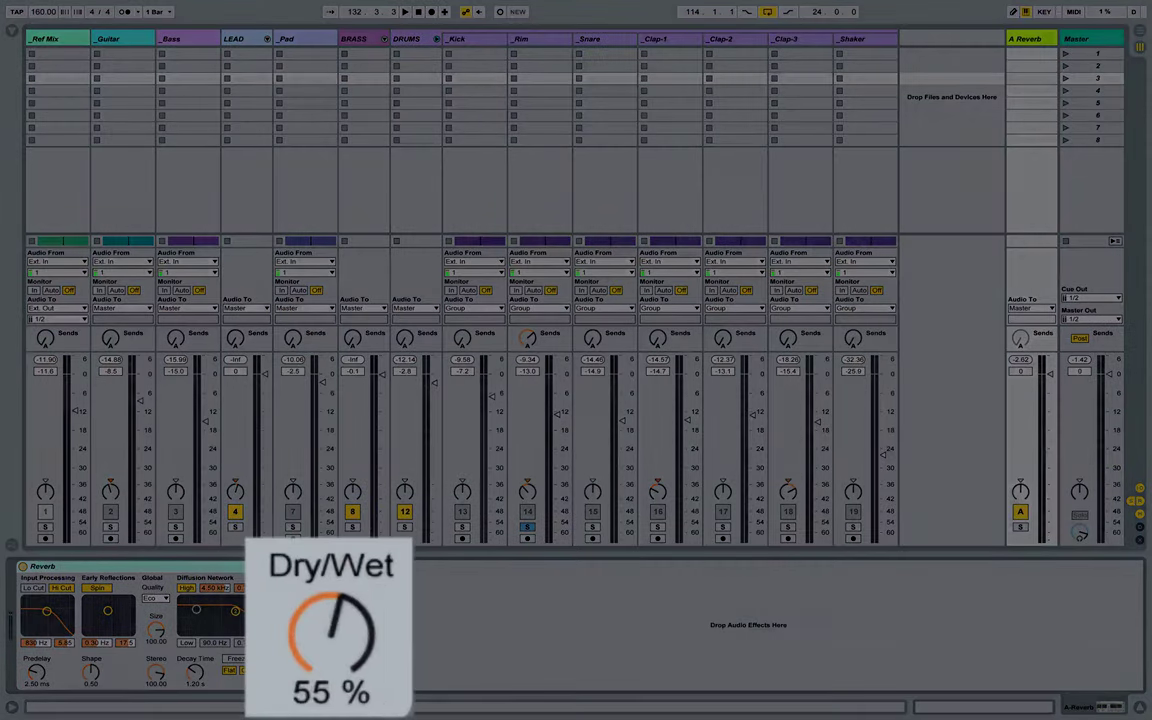
drag(329, 672, 329, 628)
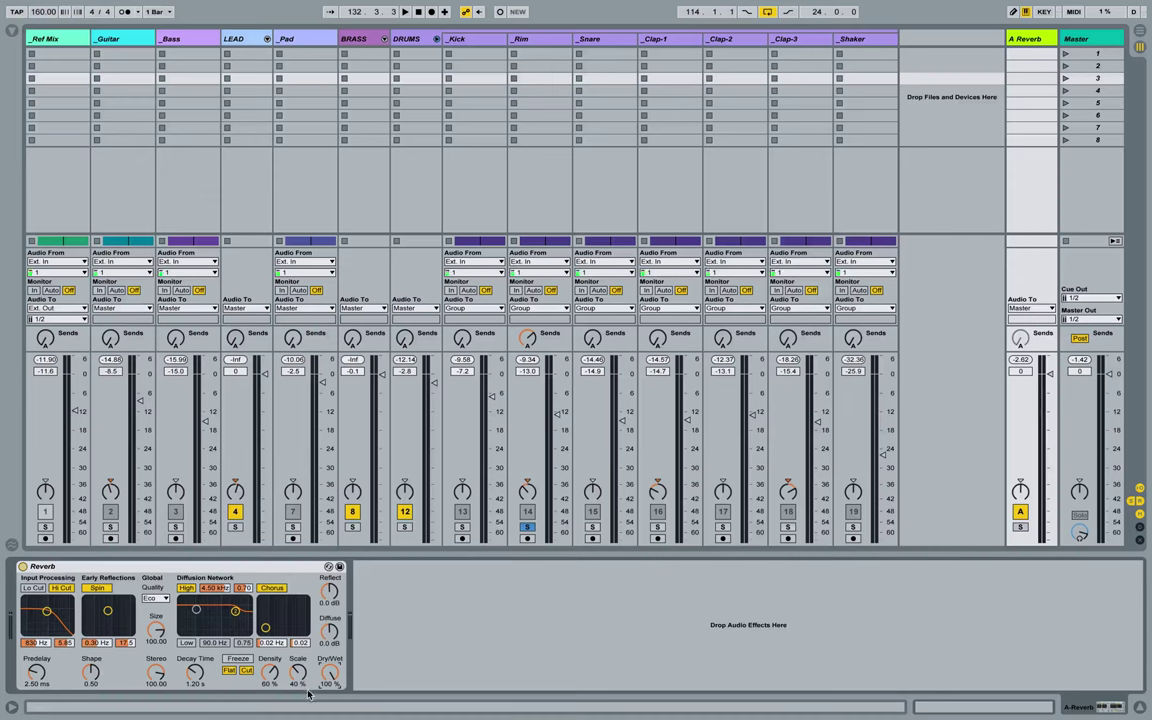
mouse_move(330, 673)
mouse_down()
mouse_move(330, 690)
mouse_move(333, 677)
mouse_up()
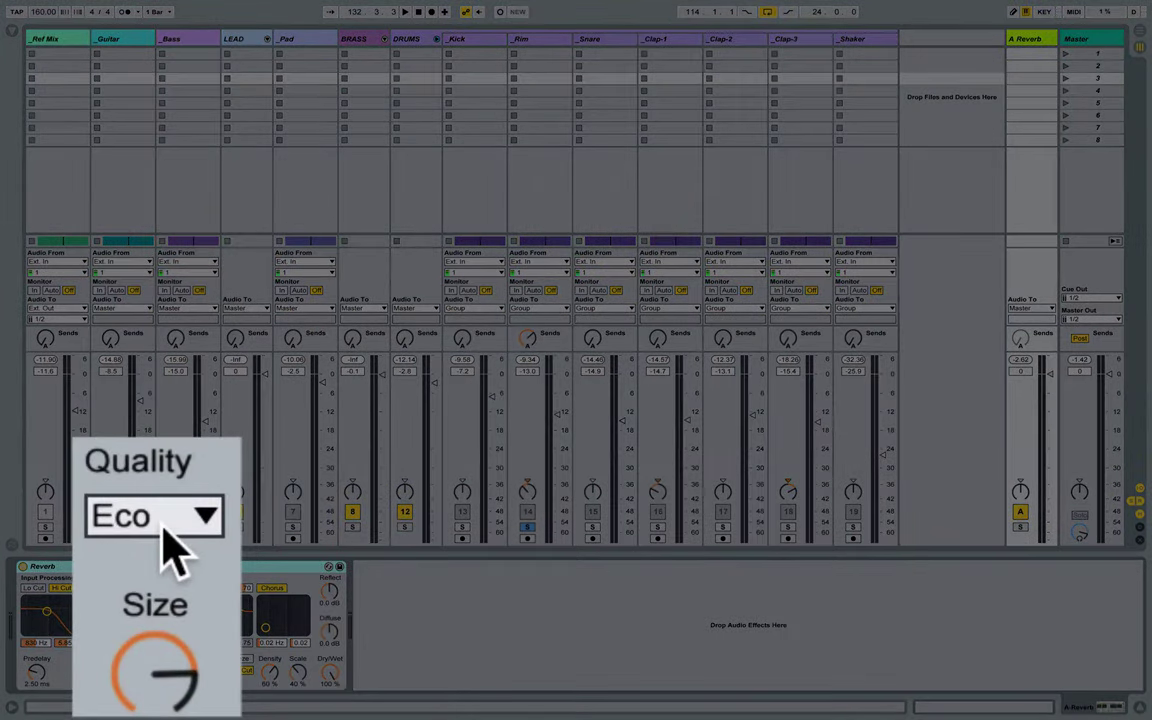
Set the Reverb's Quality from Eco to High and select the device.
click(163, 533)
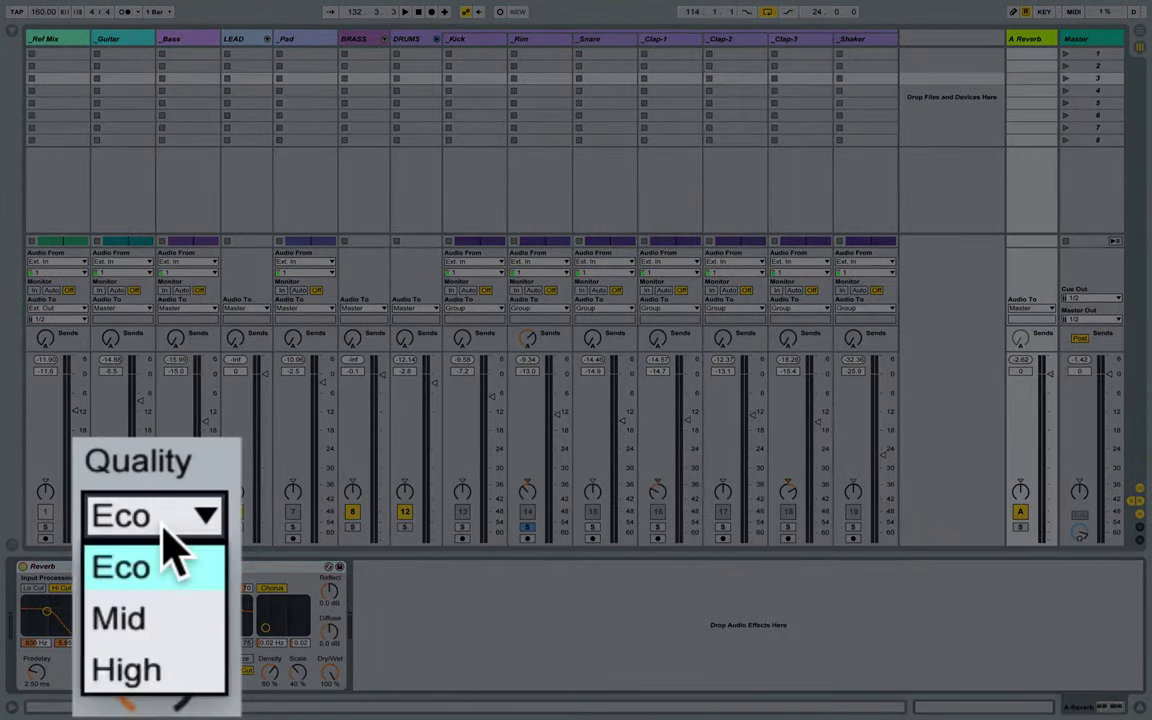
click(150, 672)
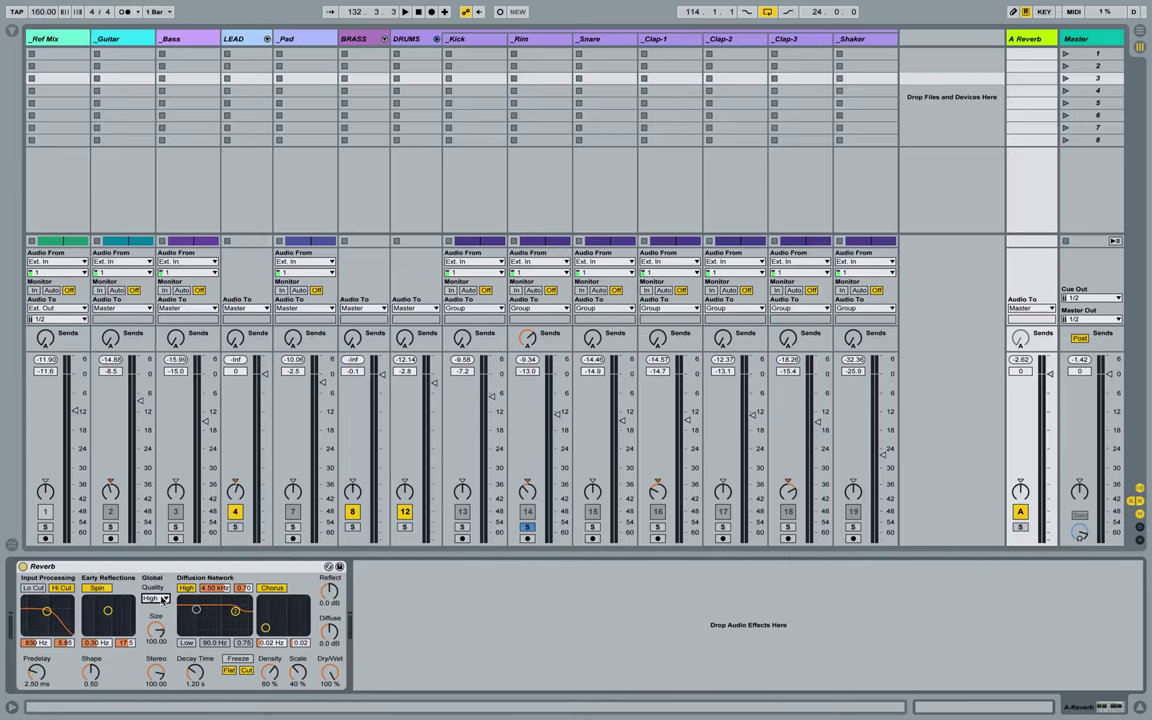
click(155, 598)
click(149, 609)
click(155, 598)
click(152, 627)
click(168, 566)
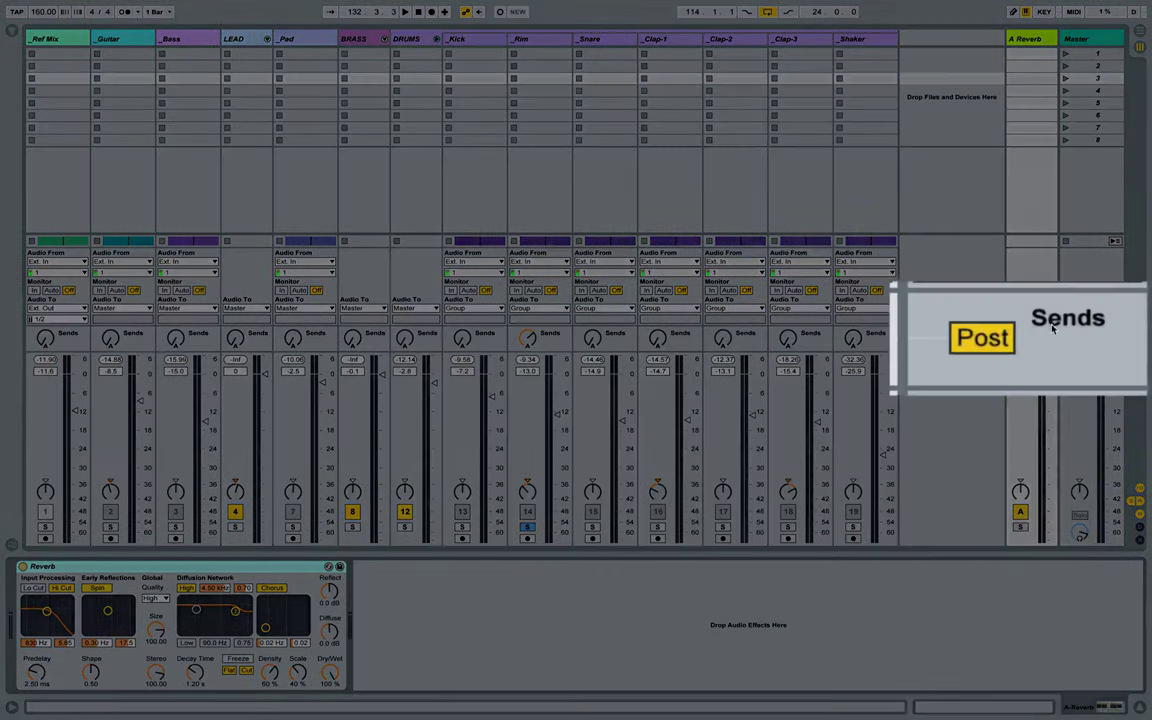
Switch sends to Pre and pull Rim's volume down to -11.8 dB.
click(982, 338)
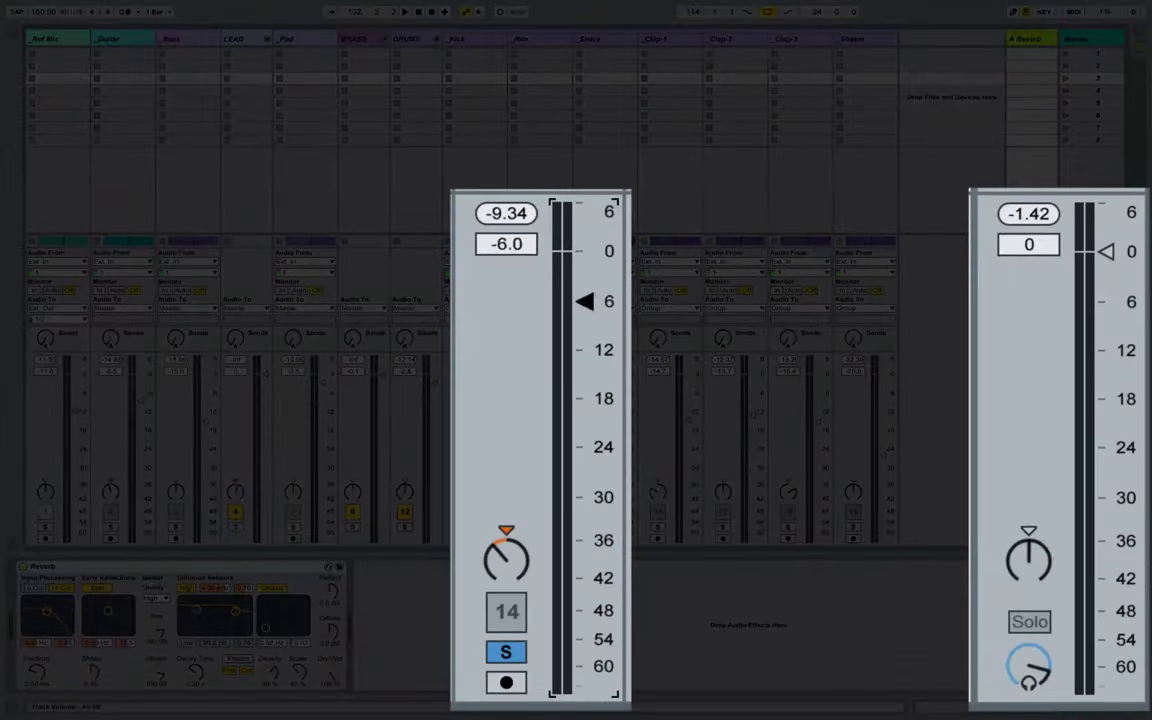
drag(585, 301, 585, 677)
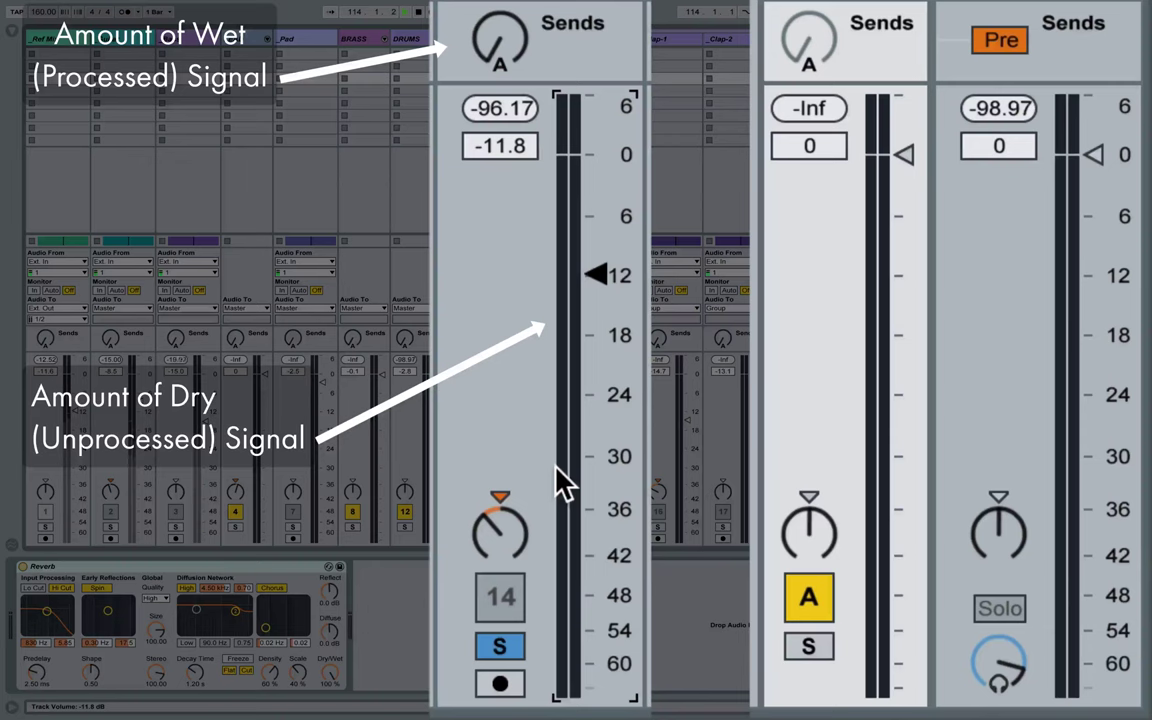
Raise the Rim track's volume to about -5.0 dB and send more of it to the reverb.
drag(599, 378, 599, 325)
drag(595, 224, 595, 206)
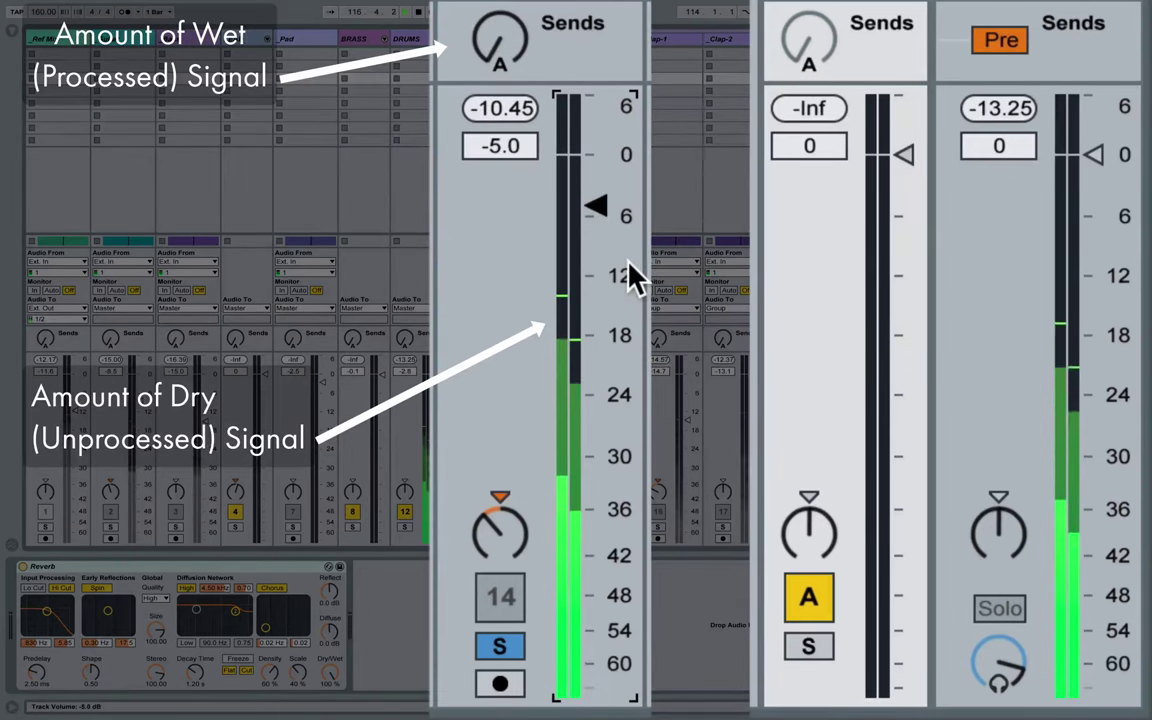
click(499, 60)
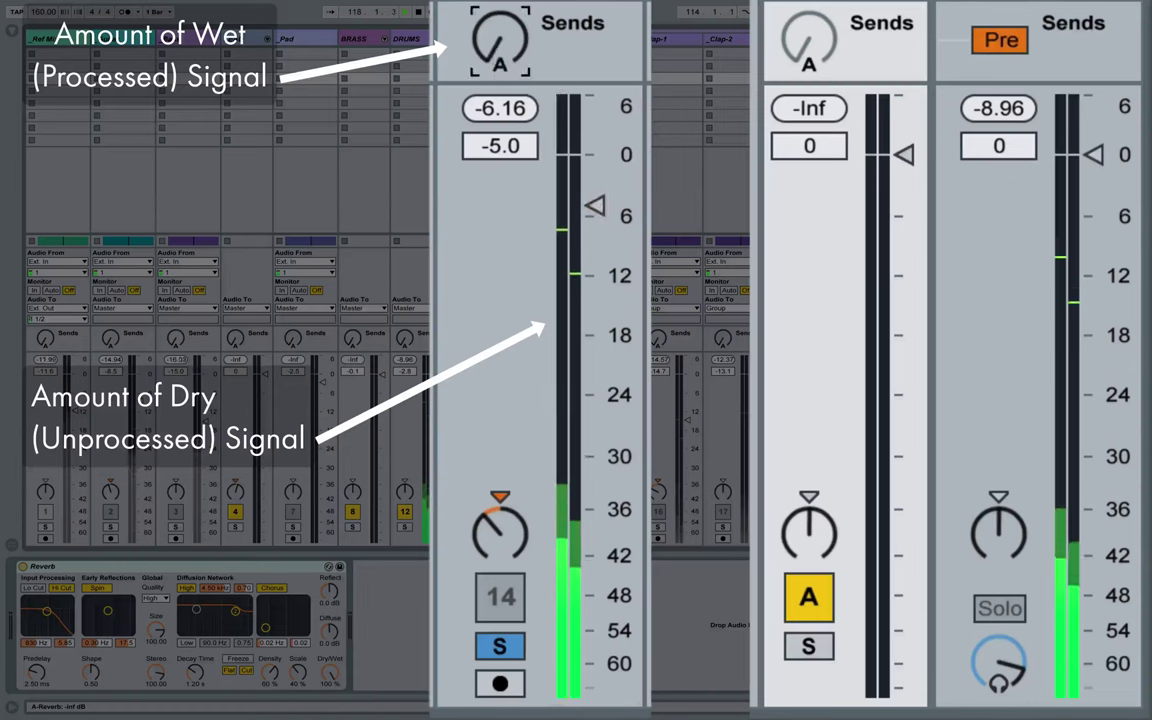
drag(499, 60, 499, 16)
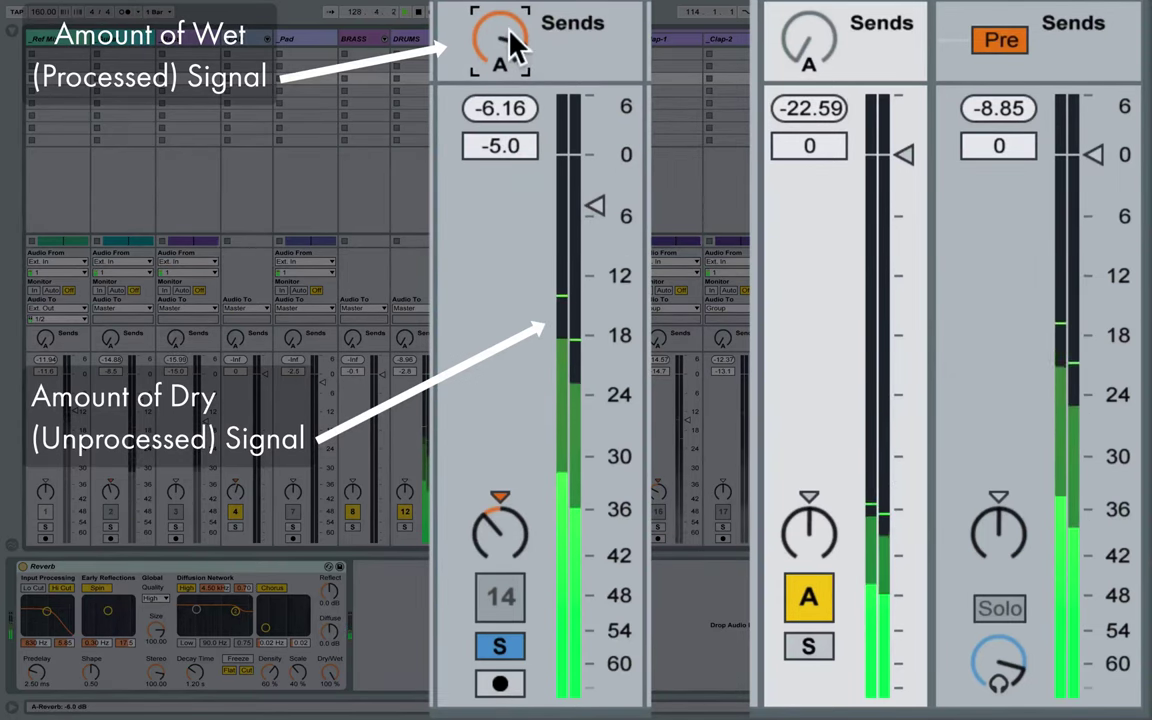
Lower Rim's volume to about -9 dB and settle its reverb send at -2.2 dB.
drag(513, 42, 513, 130)
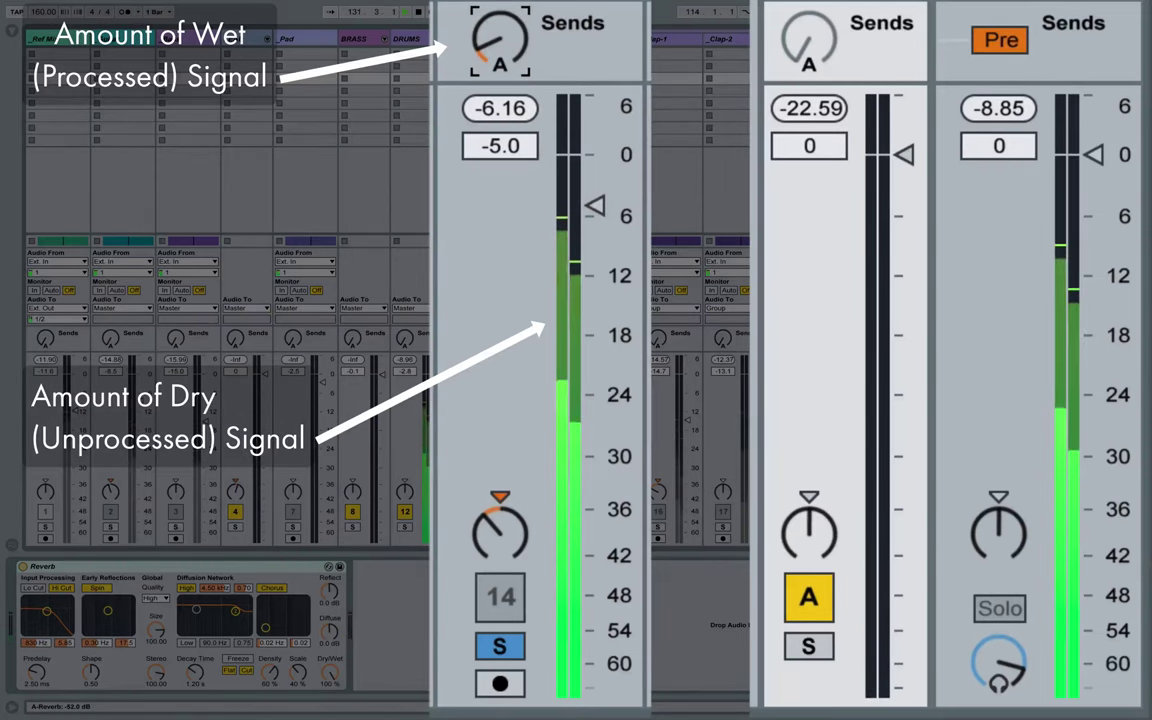
drag(513, 60, 513, 2)
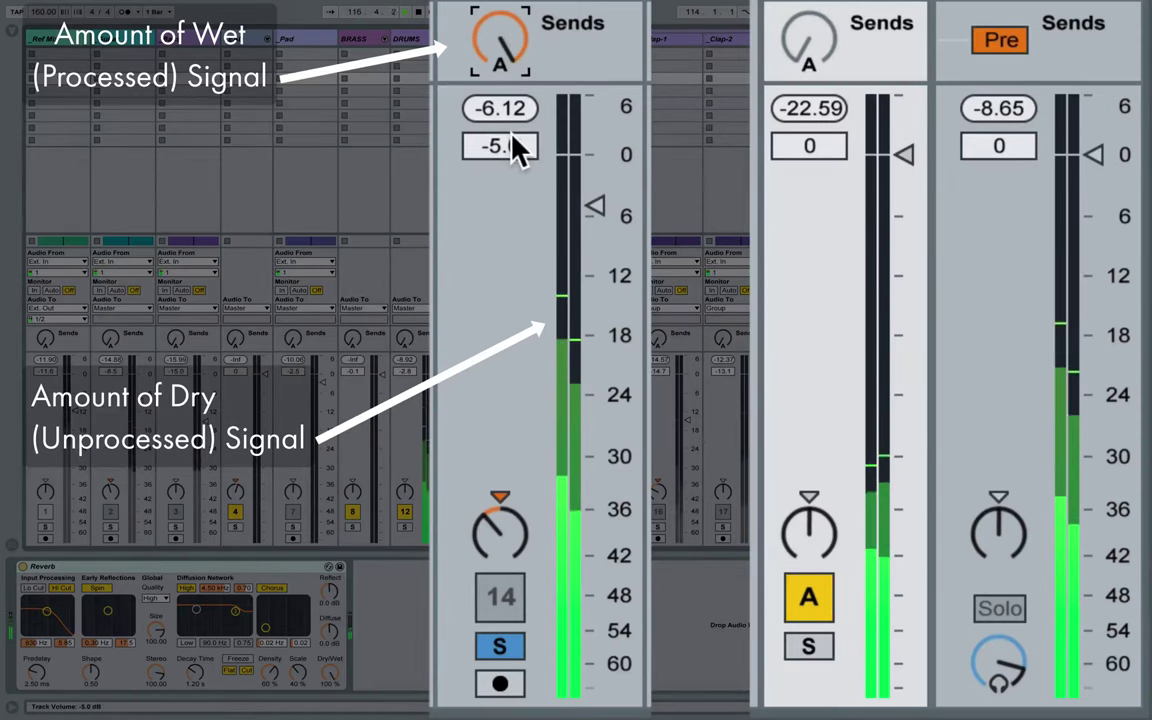
drag(590, 200, 583, 705)
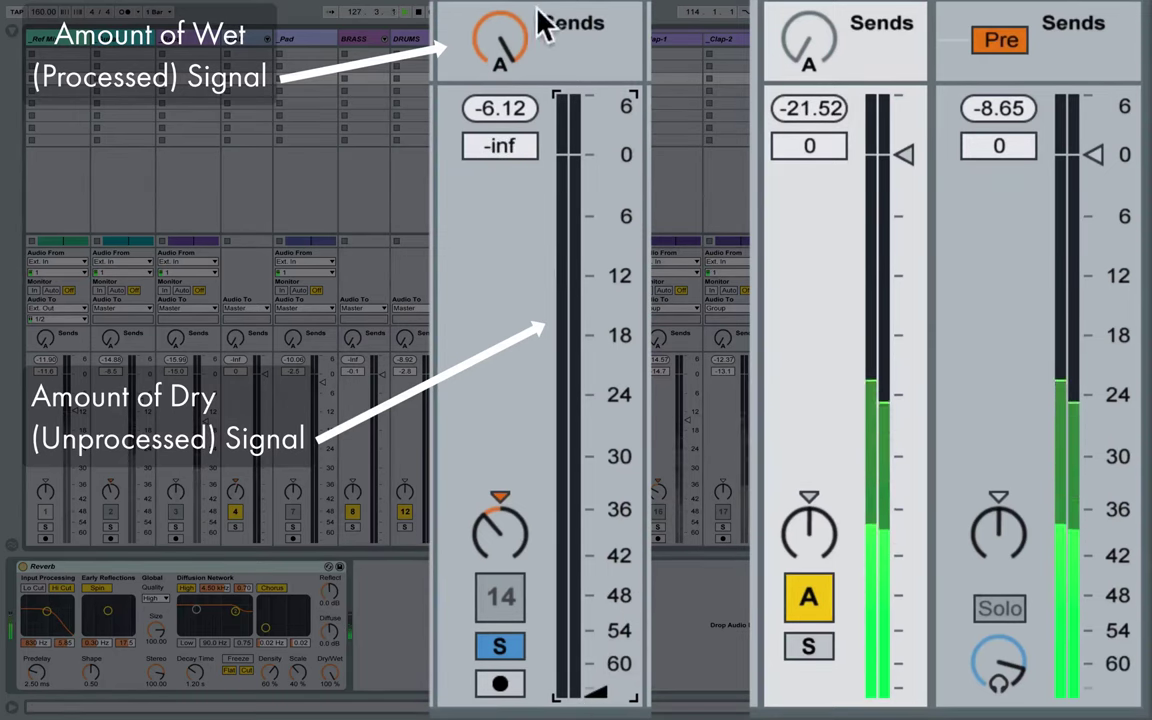
click(500, 42)
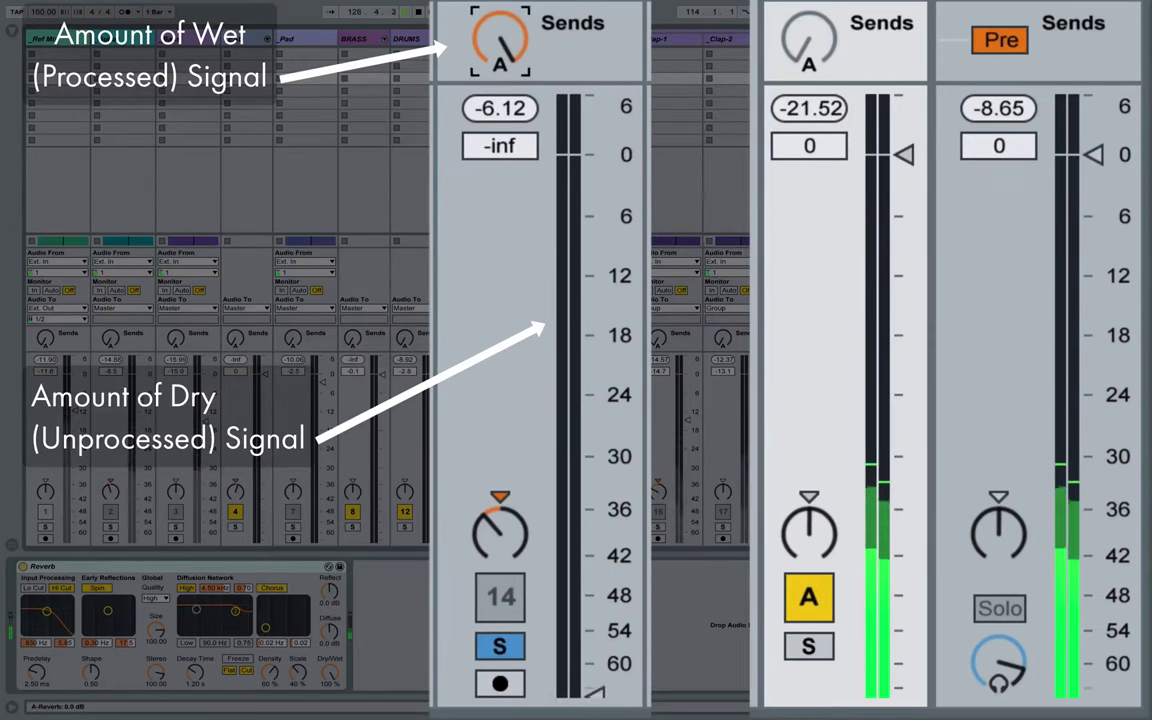
mouse_move(500, 42)
mouse_down()
mouse_move(500, 74)
mouse_move(500, 46)
mouse_up()
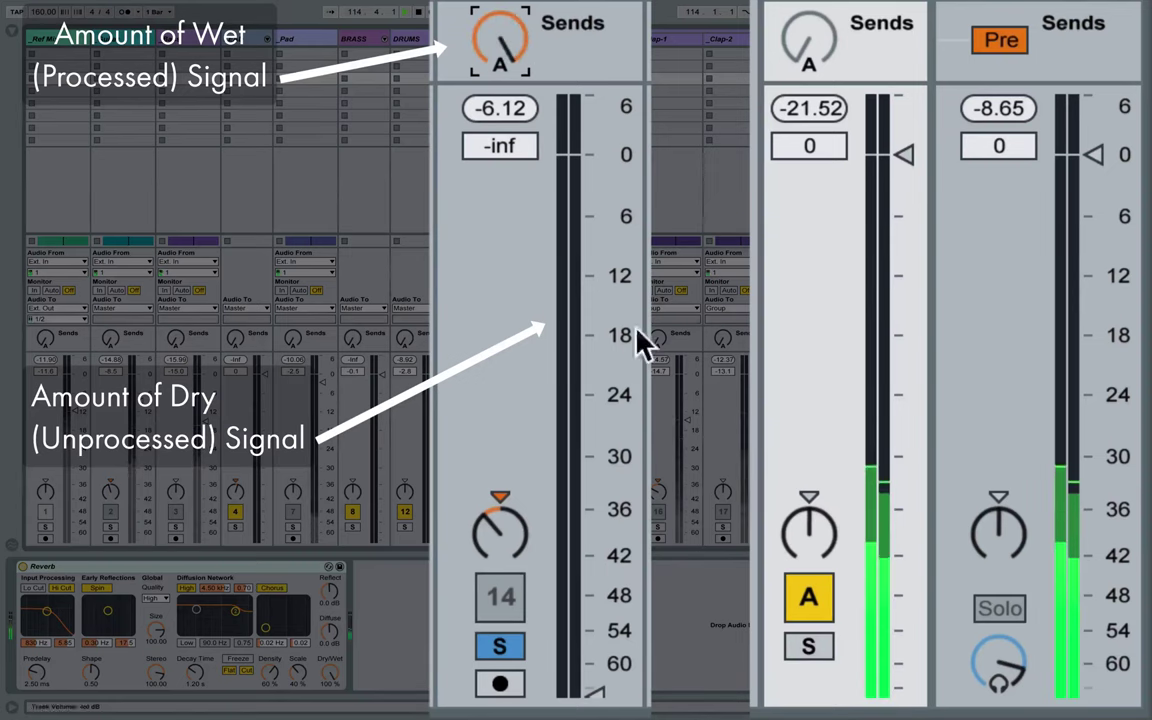
Set Rim's volume to -4.8 dB, bring its reverb send back up, then pull the dry volume to -inf.
drag(597, 668, 597, 205)
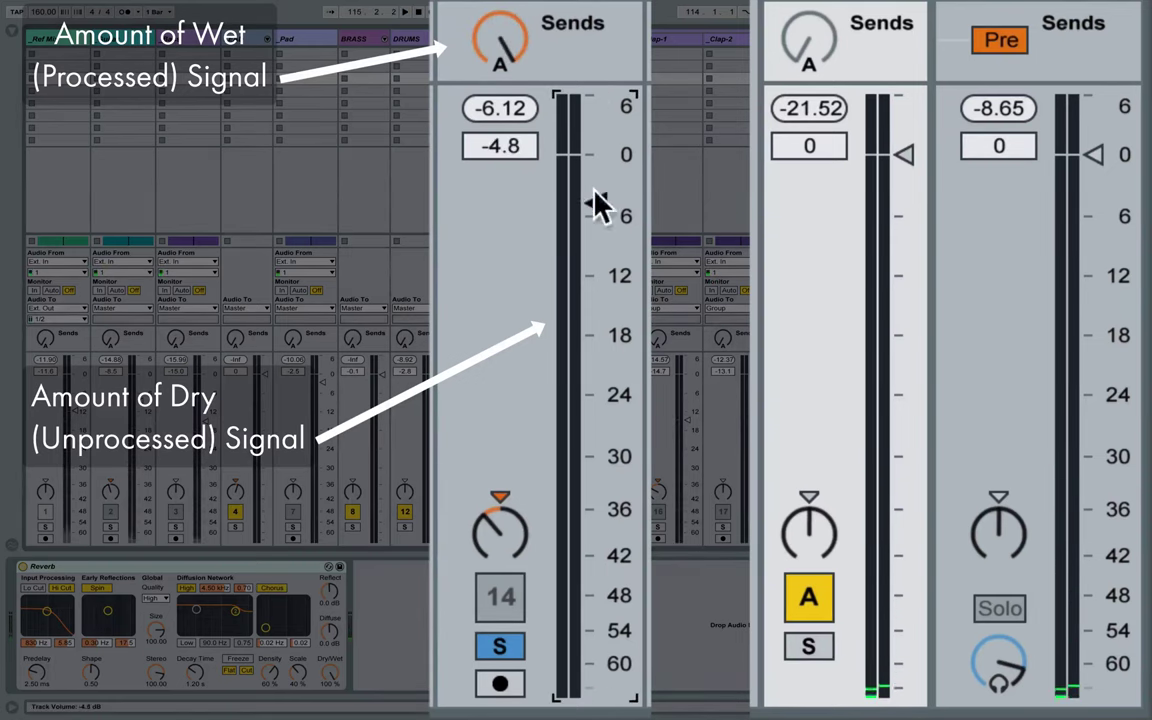
drag(503, 45, 503, 80)
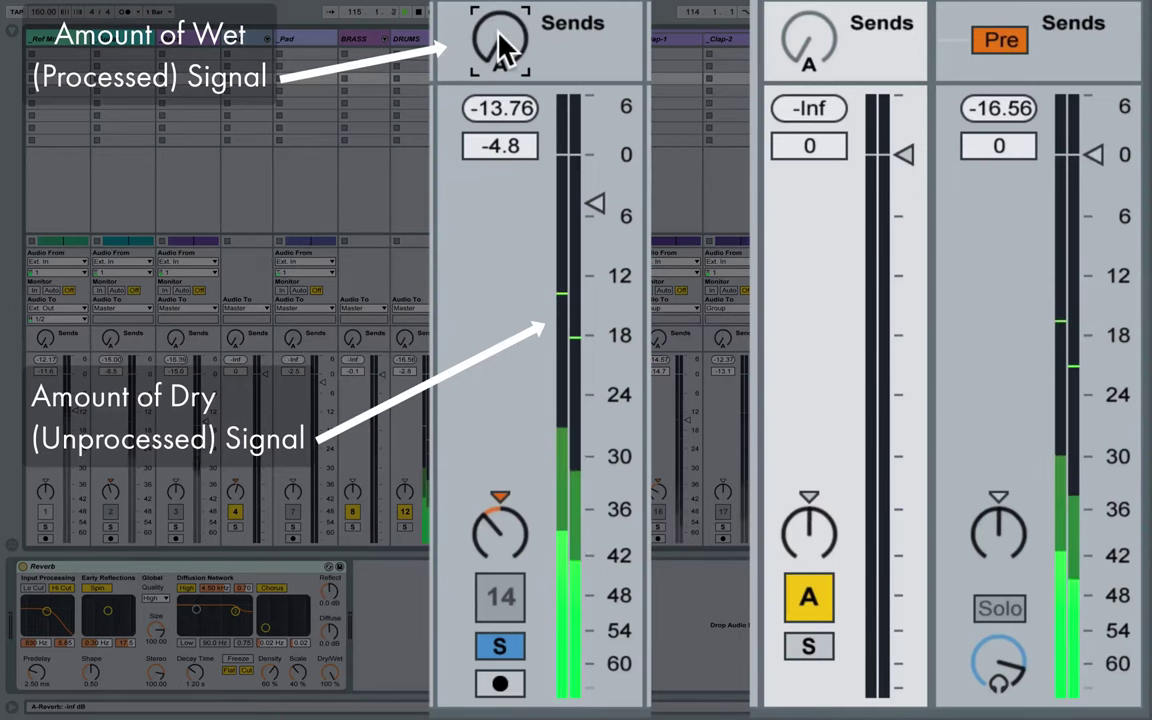
drag(470, 45, 470, 2)
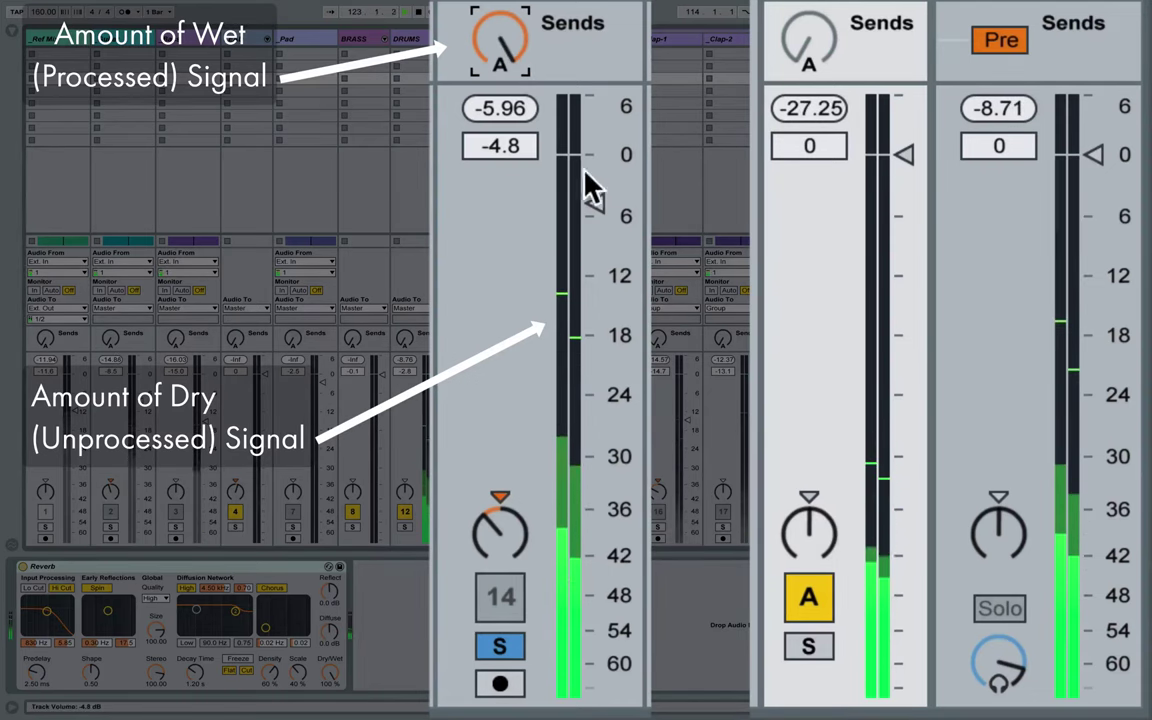
drag(589, 204, 589, 690)
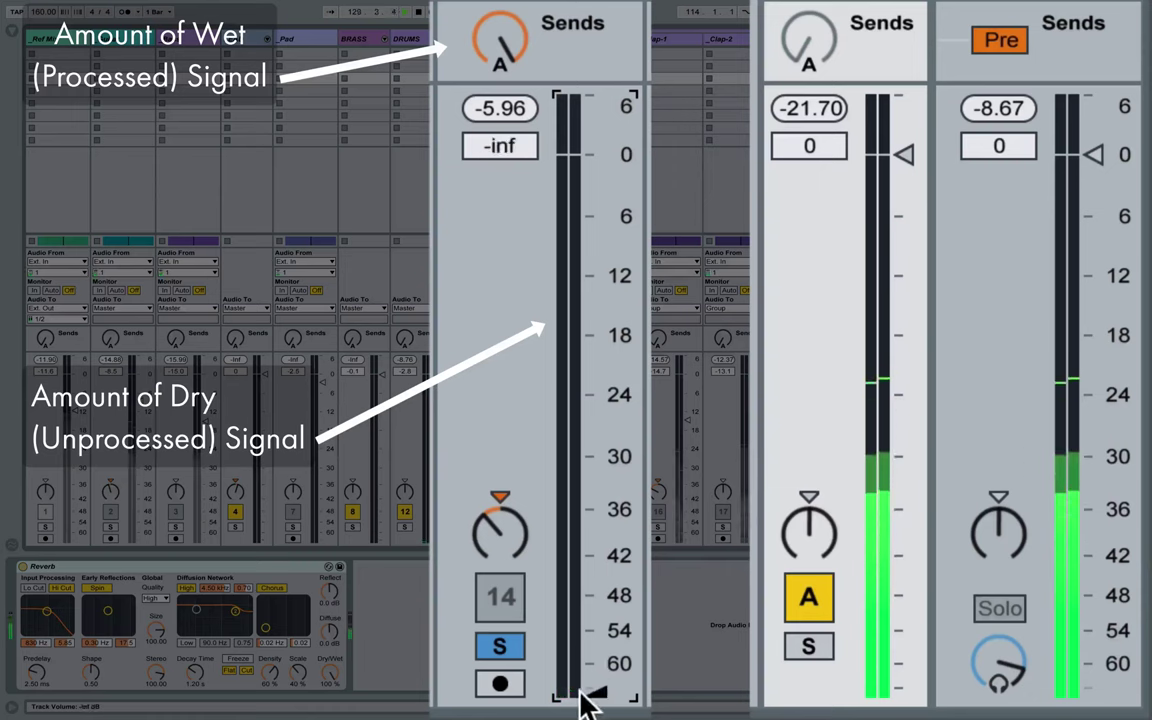
click(520, 45)
Turn the Rim track's A-Reverb send down to -5.6 dB.
drag(520, 45, 520, 132)
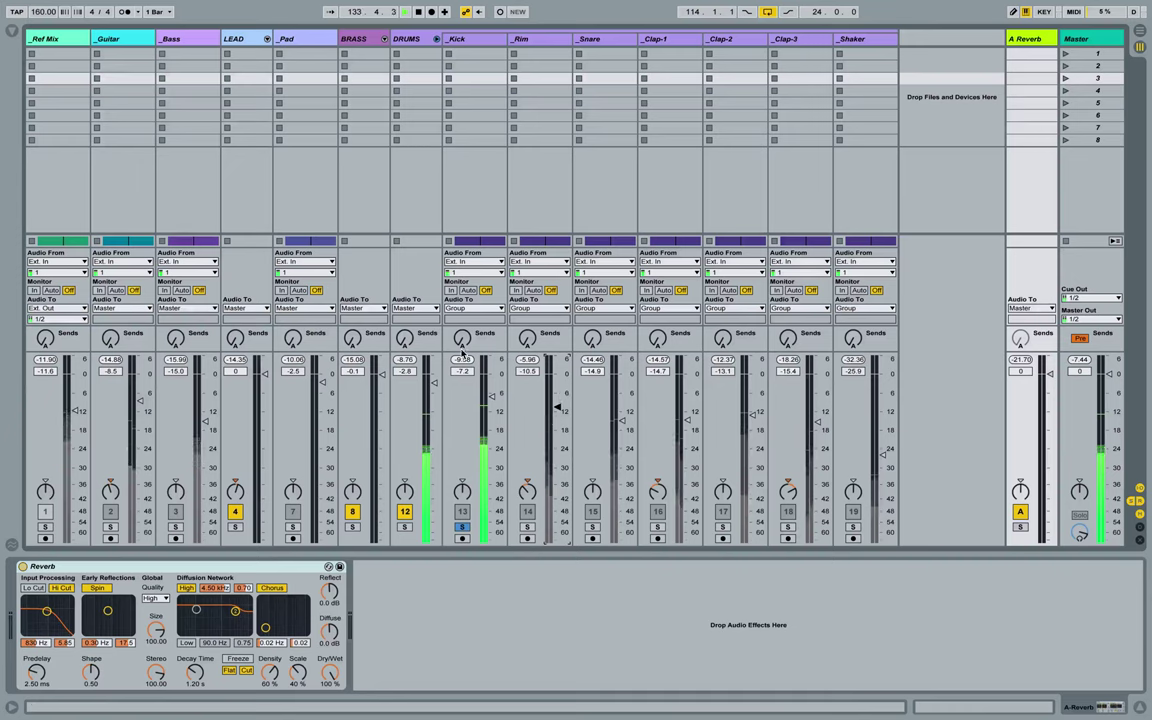
Raise and then lower the Kick's reverb send, settling it around -23.5 dB.
drag(460, 345, 461, 338)
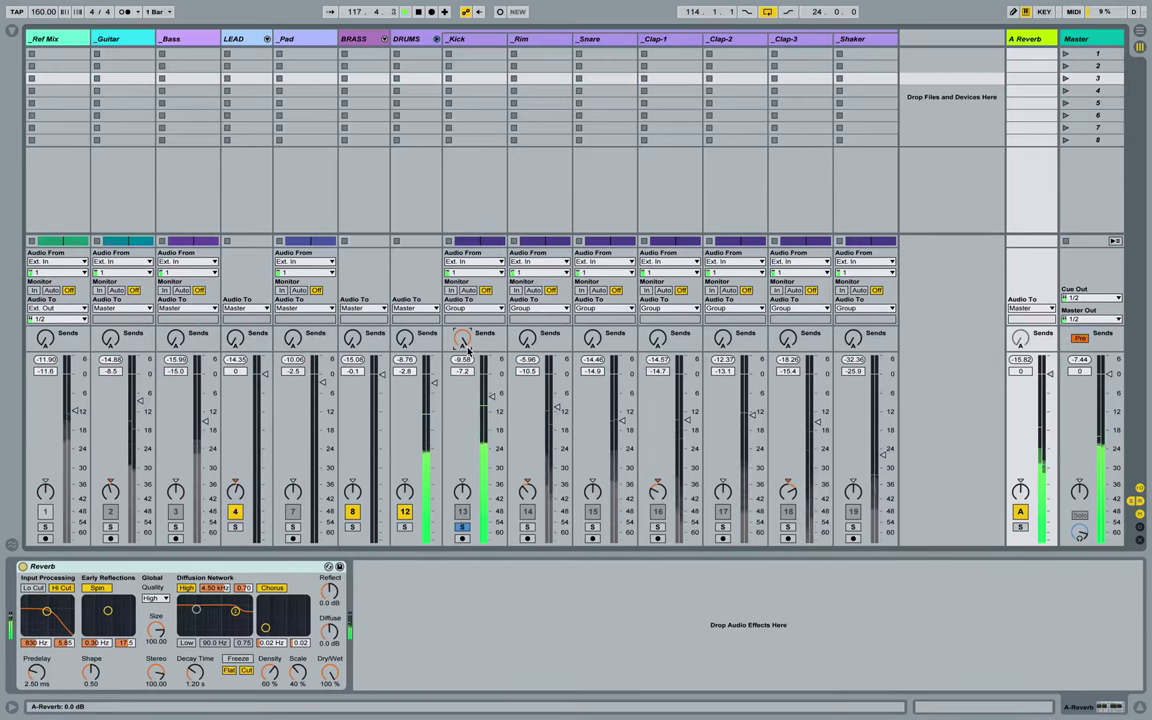
drag(467, 347, 467, 413)
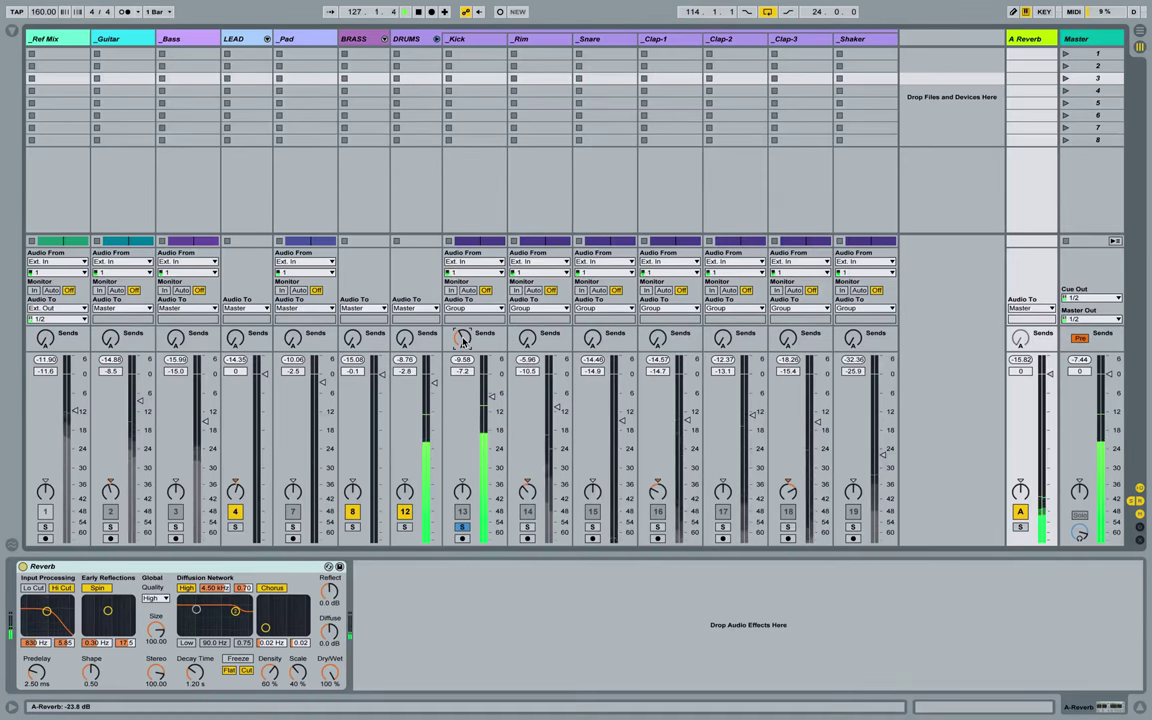
drag(463, 341, 463, 338)
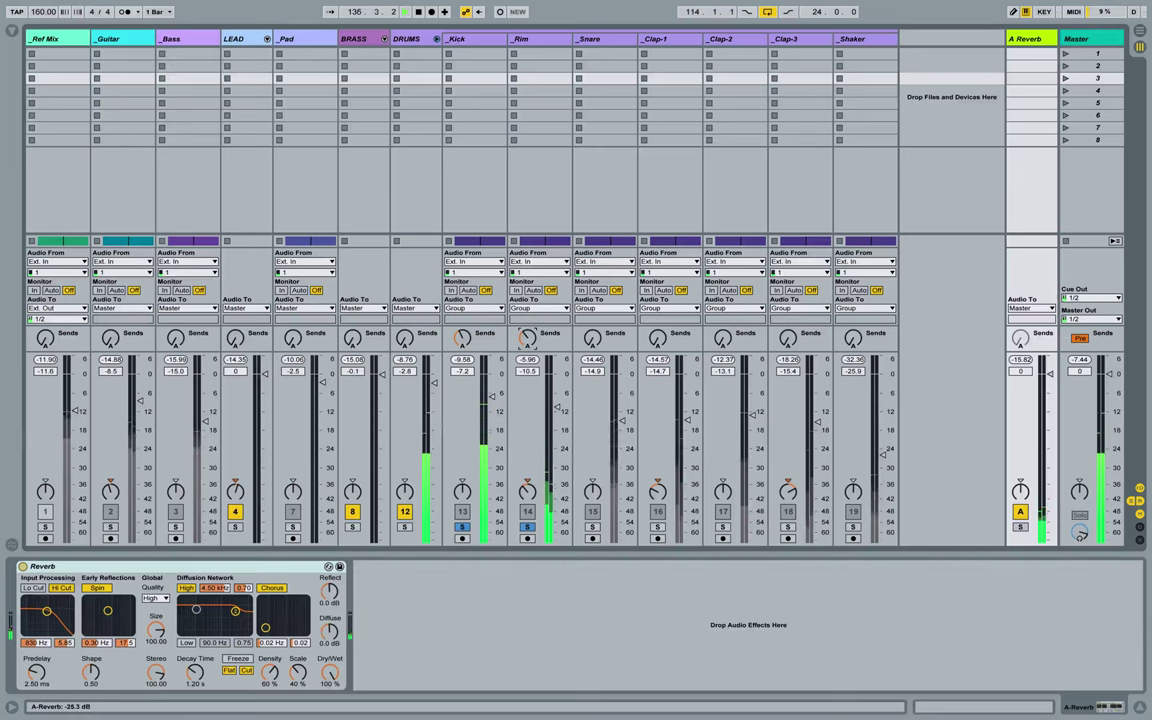
Nudge the Rim's reverb send to about -24 dB and lower its volume to -12.5 dB.
drag(527, 340, 527, 338)
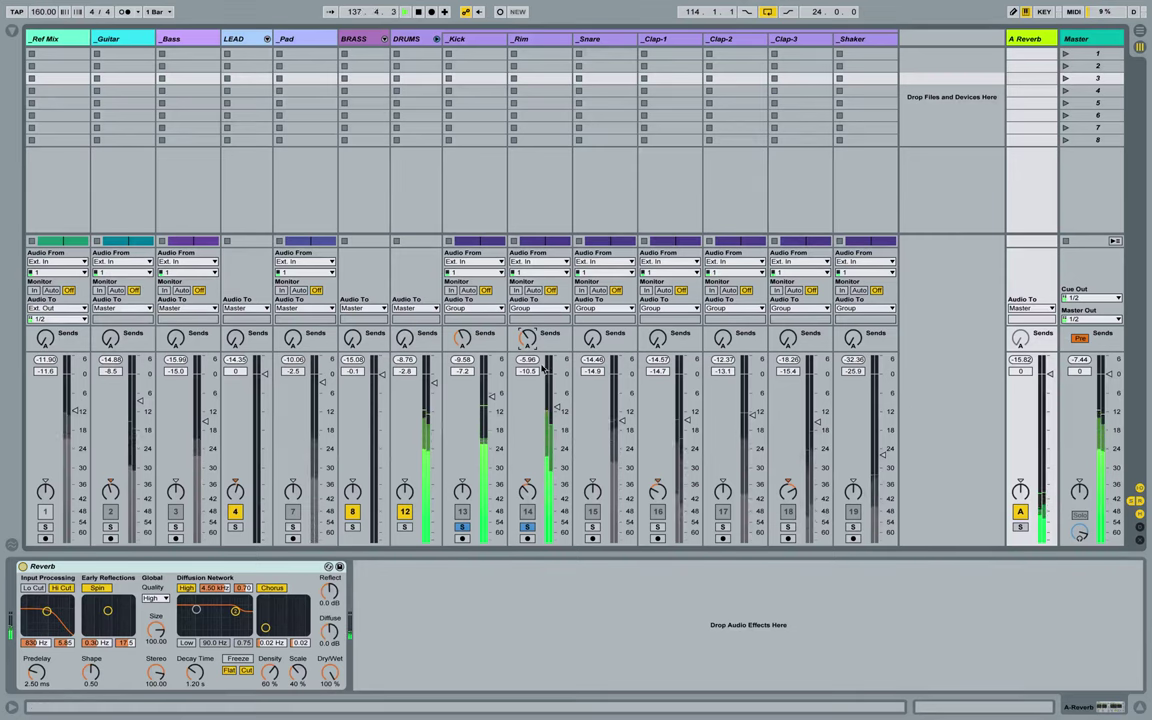
drag(557, 407, 557, 413)
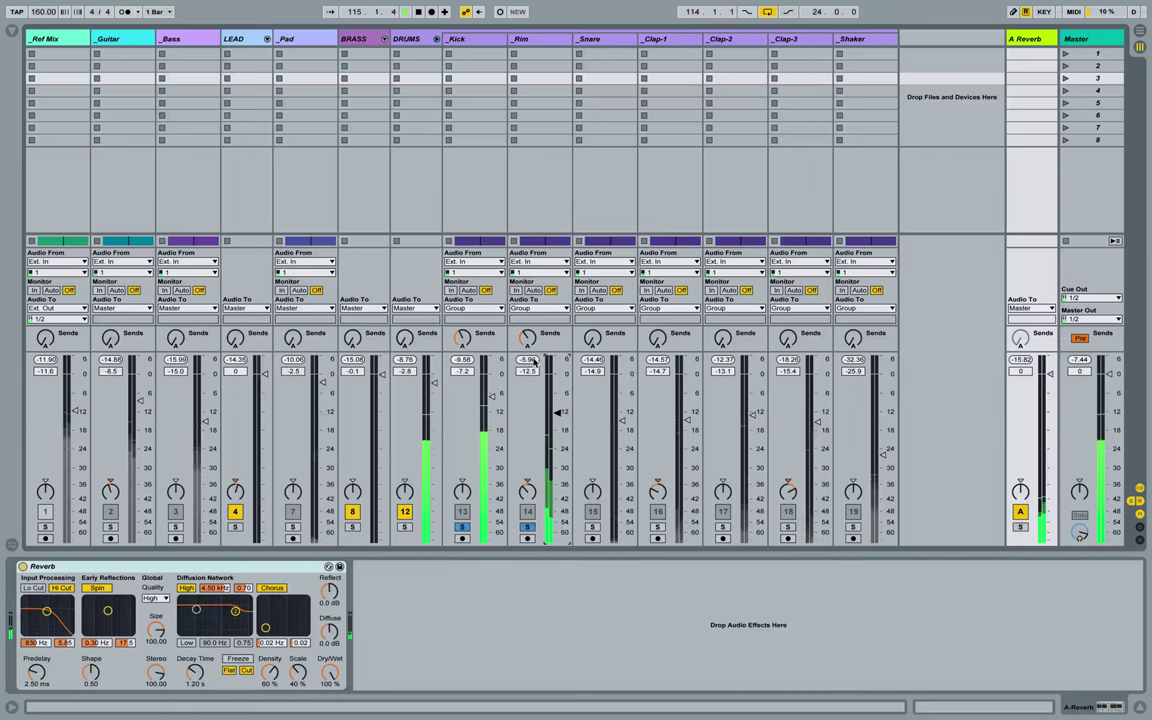
drag(527, 340, 527, 337)
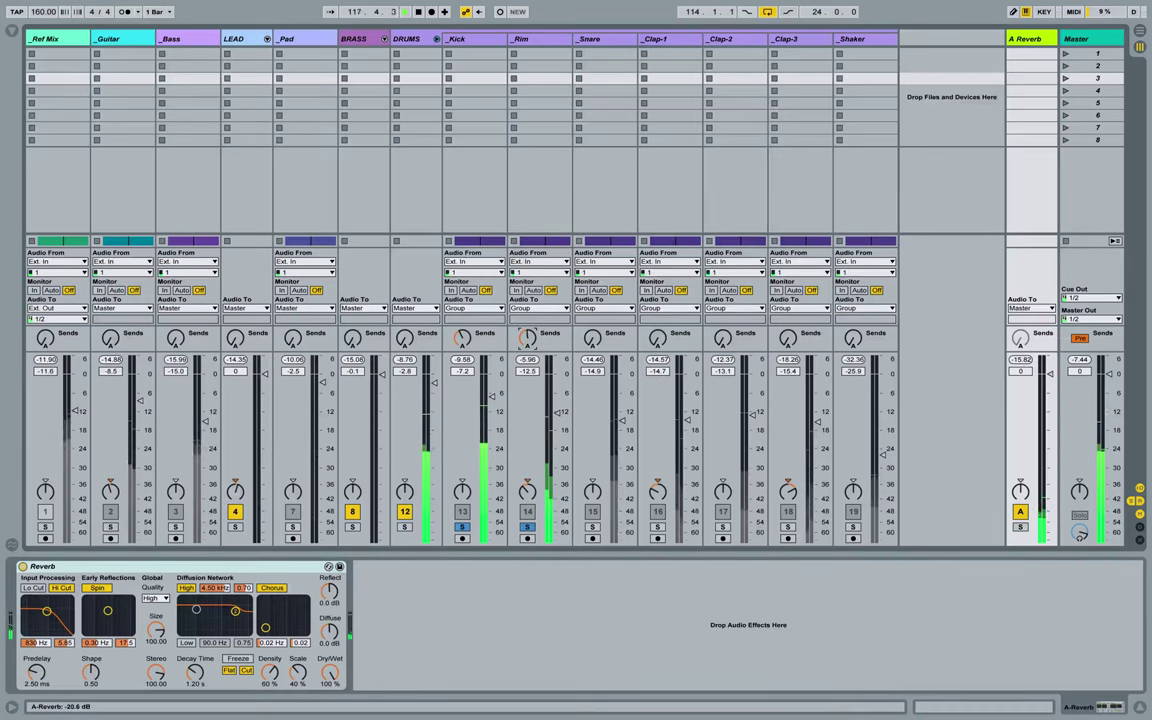
Solo the Snare track and raise its reverb send to -17.6 dB.
click(593, 527)
drag(593, 338, 593, 324)
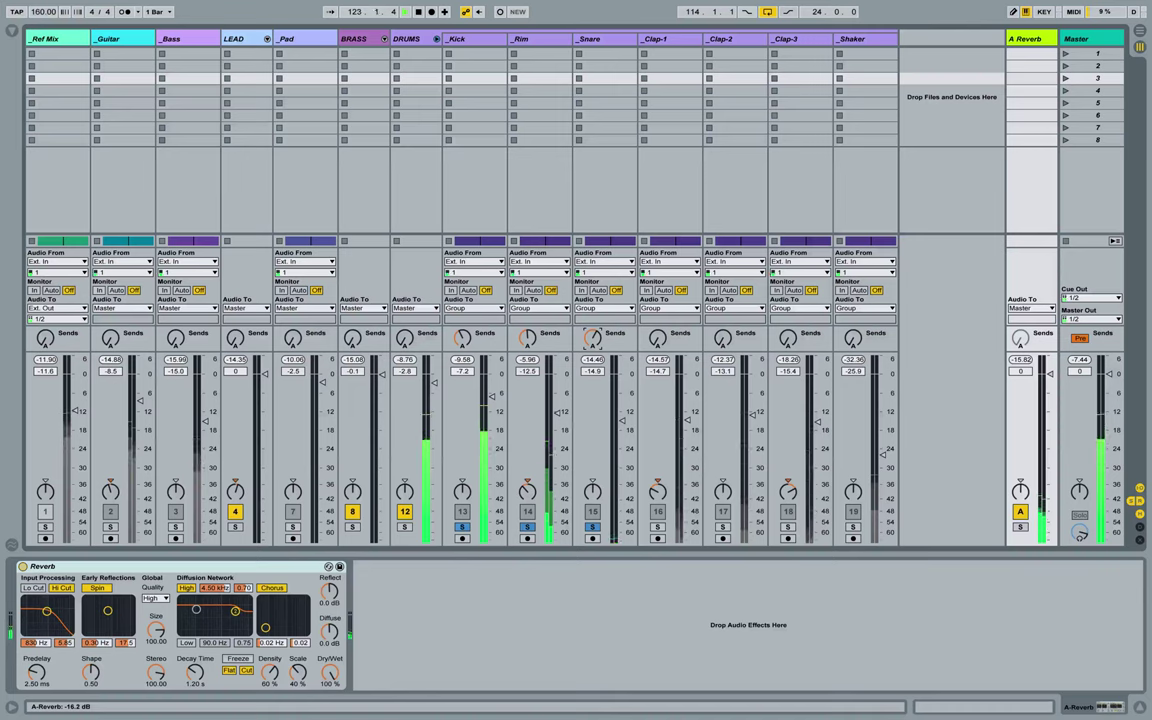
Solo Clap-1 and Clap-2, set their reverb sends to -17 and -7.6 dB, and lower their volumes.
click(662, 527)
drag(657, 338, 657, 336)
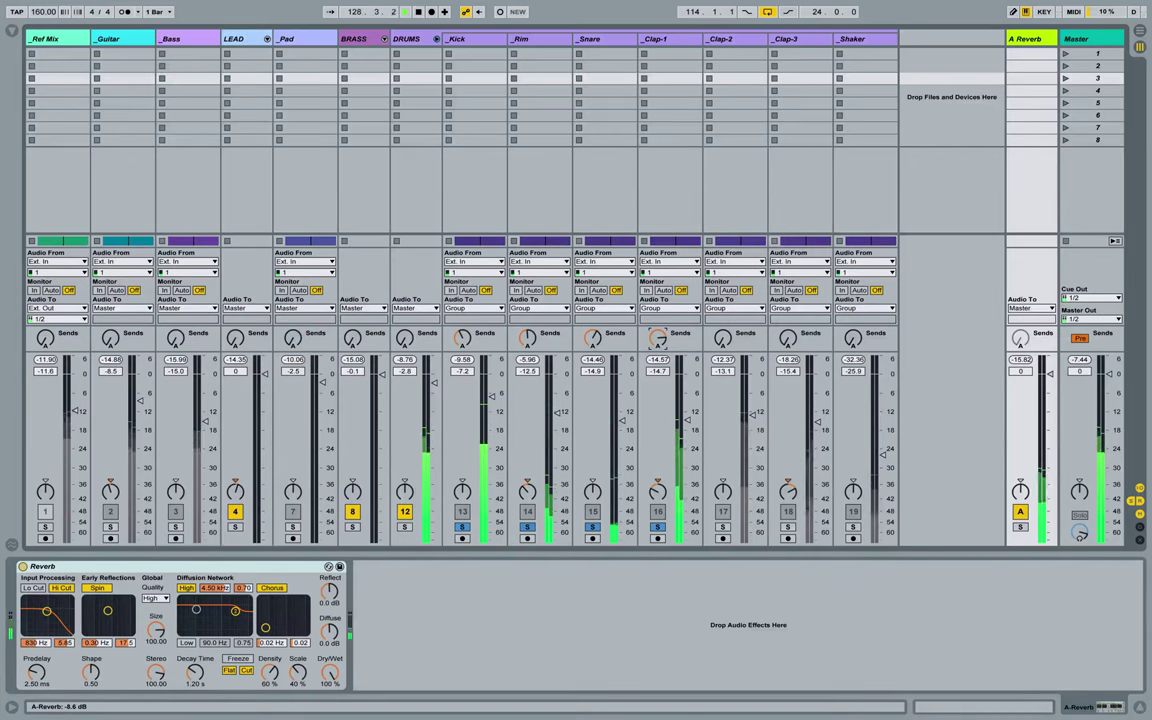
drag(689, 419, 689, 440)
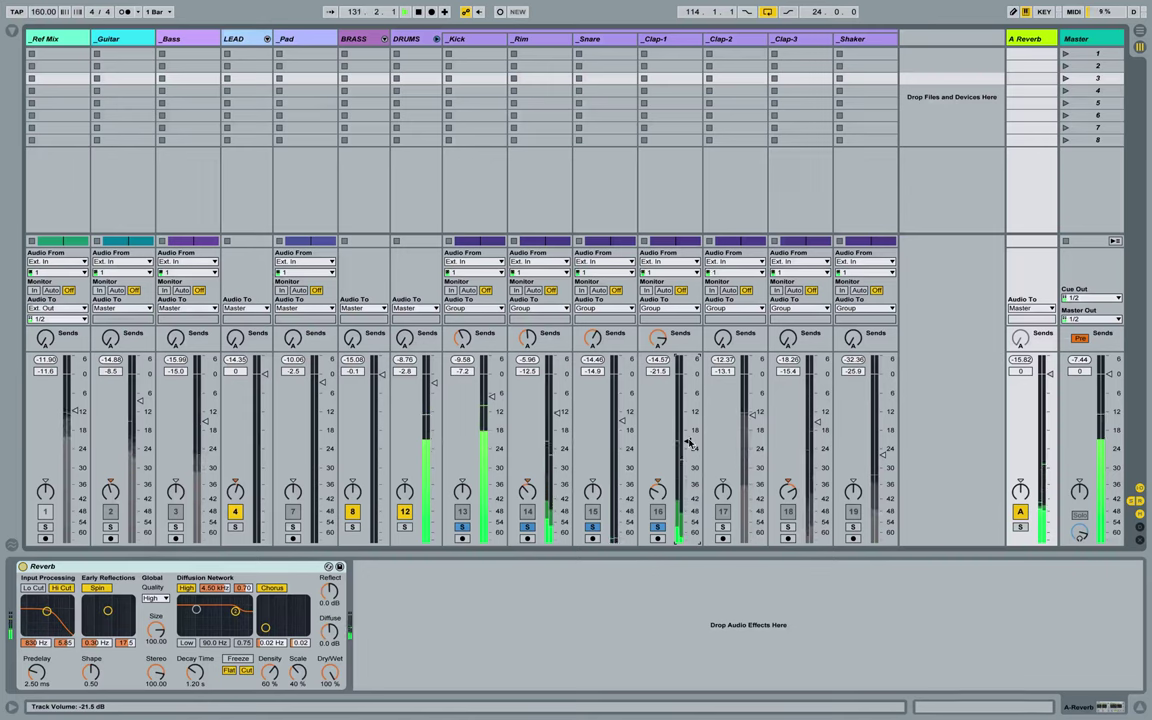
click(723, 527)
drag(723, 342, 723, 336)
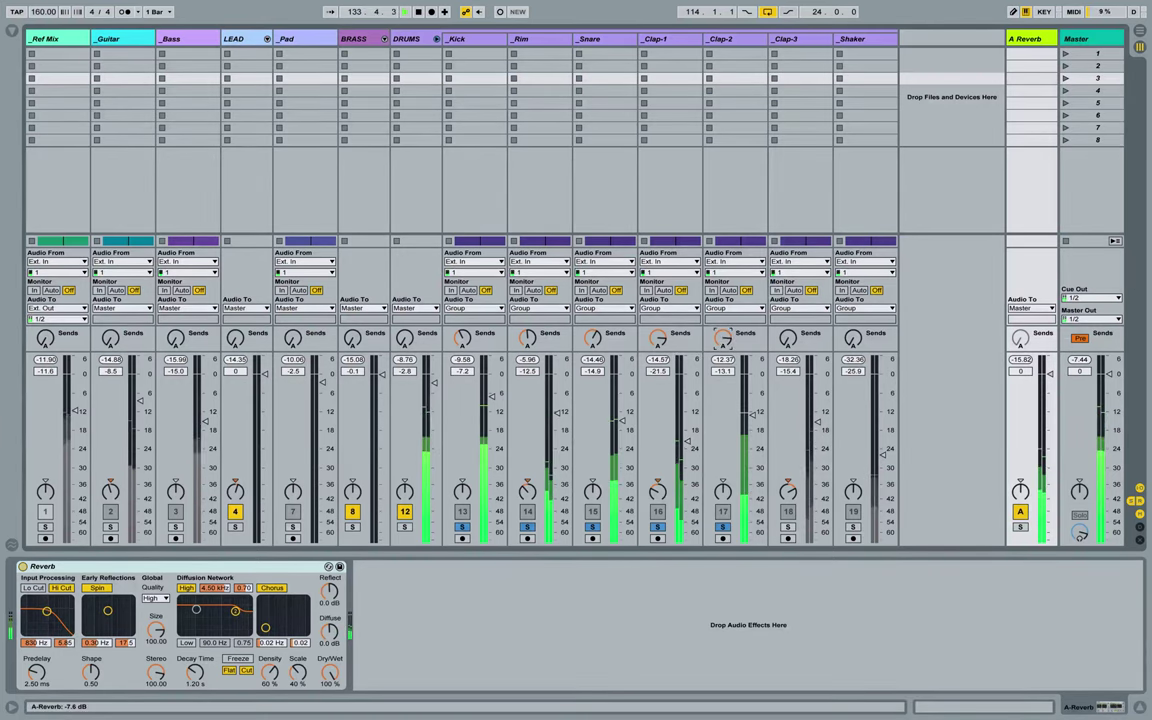
drag(754, 415, 754, 438)
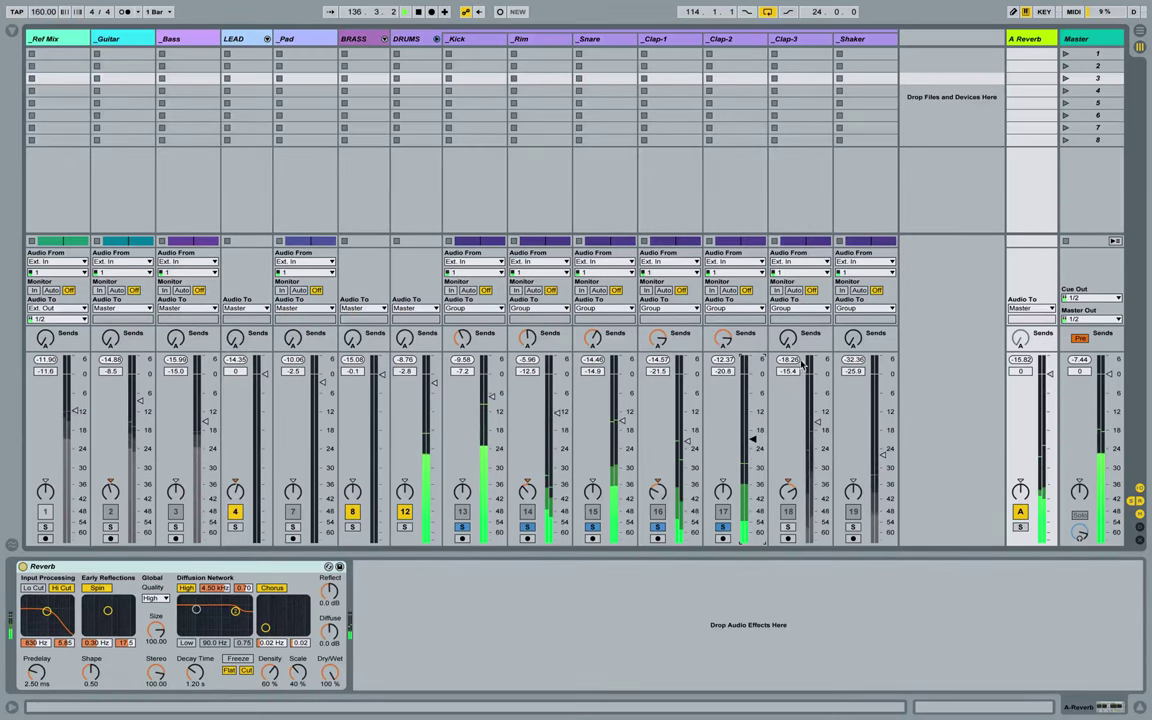
Solo Clap-3 with a -7 dB reverb send and slightly lower volume, then solo the DRUMS group.
click(787, 527)
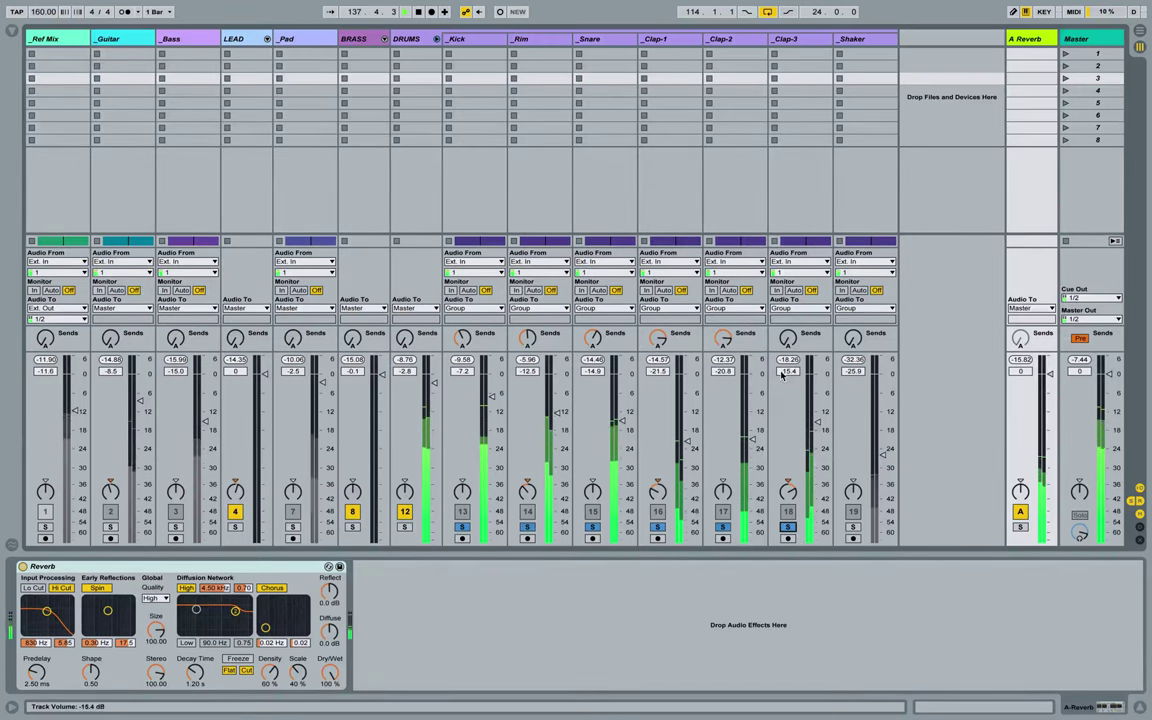
drag(787, 341, 787, 310)
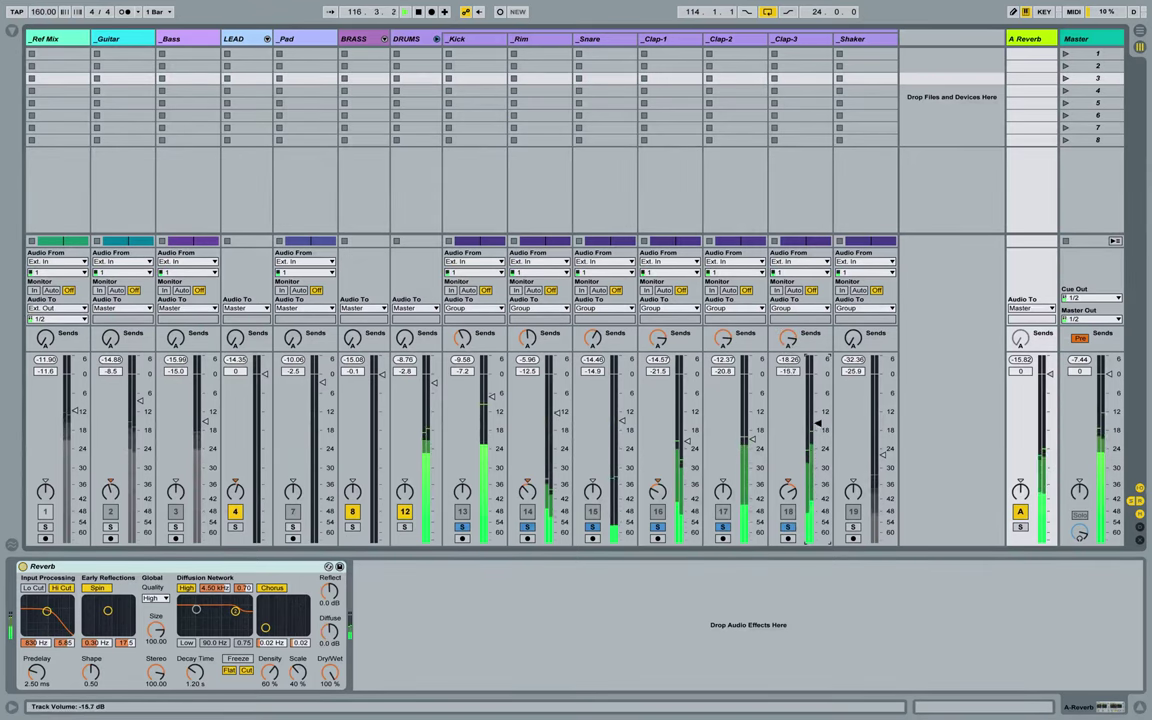
drag(818, 425, 818, 432)
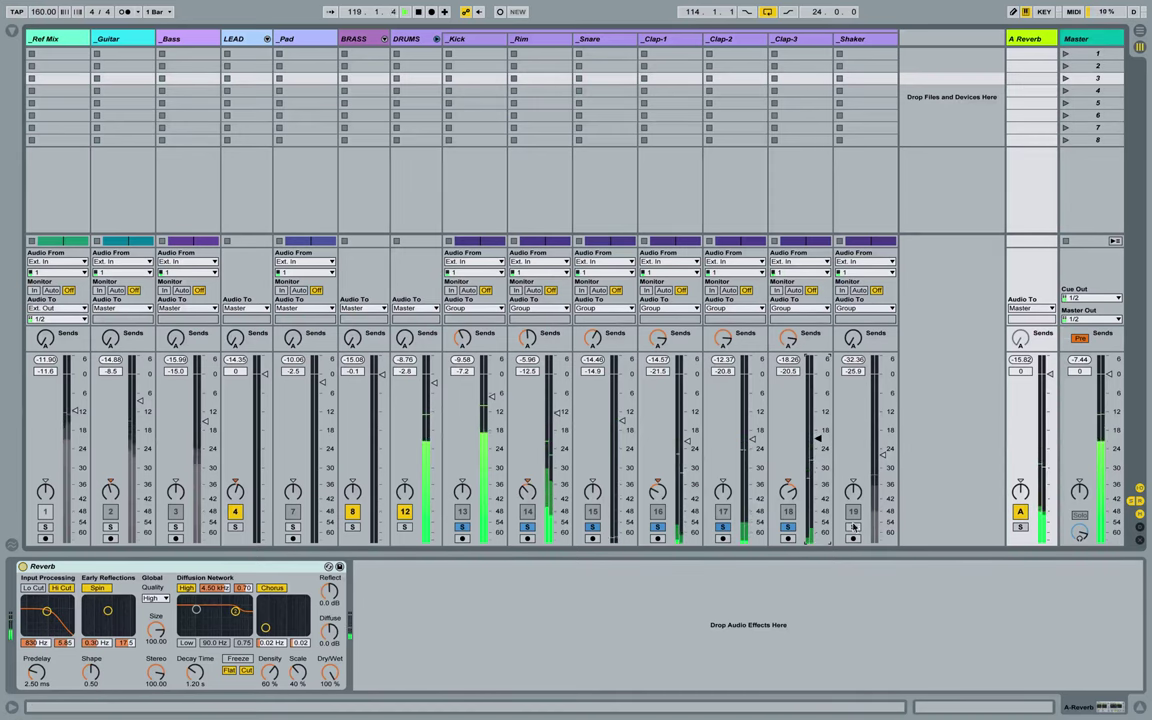
click(405, 527)
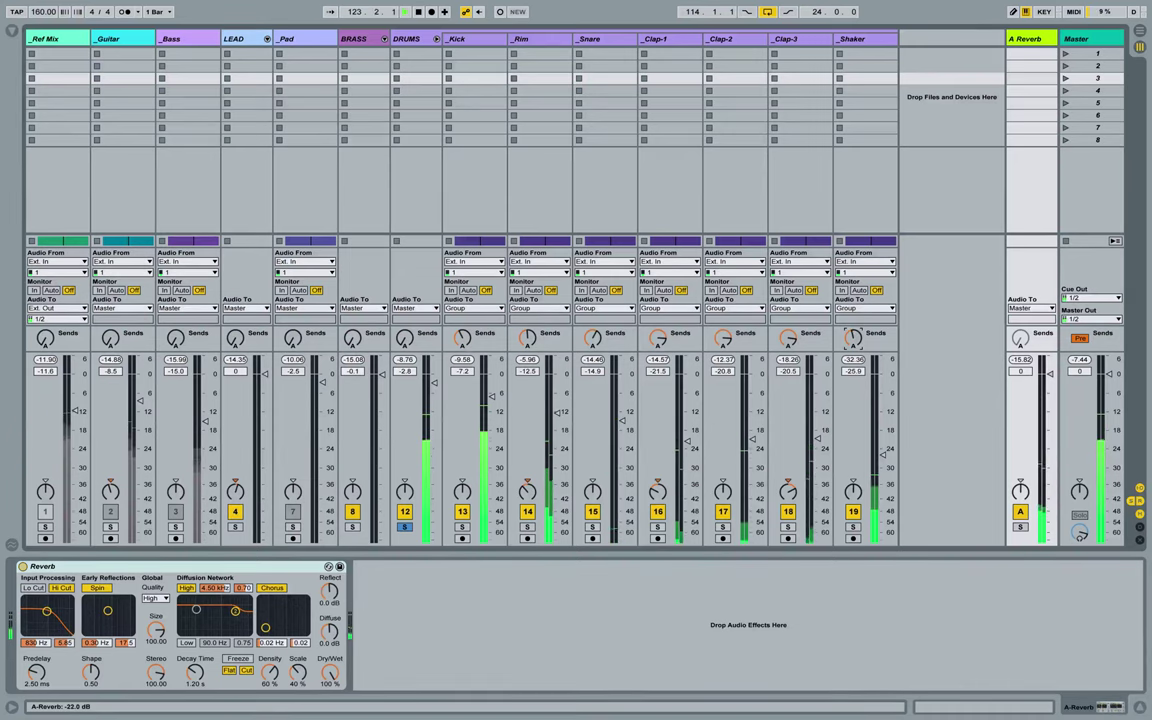
Trim the Shaker's send to -22.5 dB, compare with the A Reverb return off and on, then stop playback.
drag(855, 343, 855, 345)
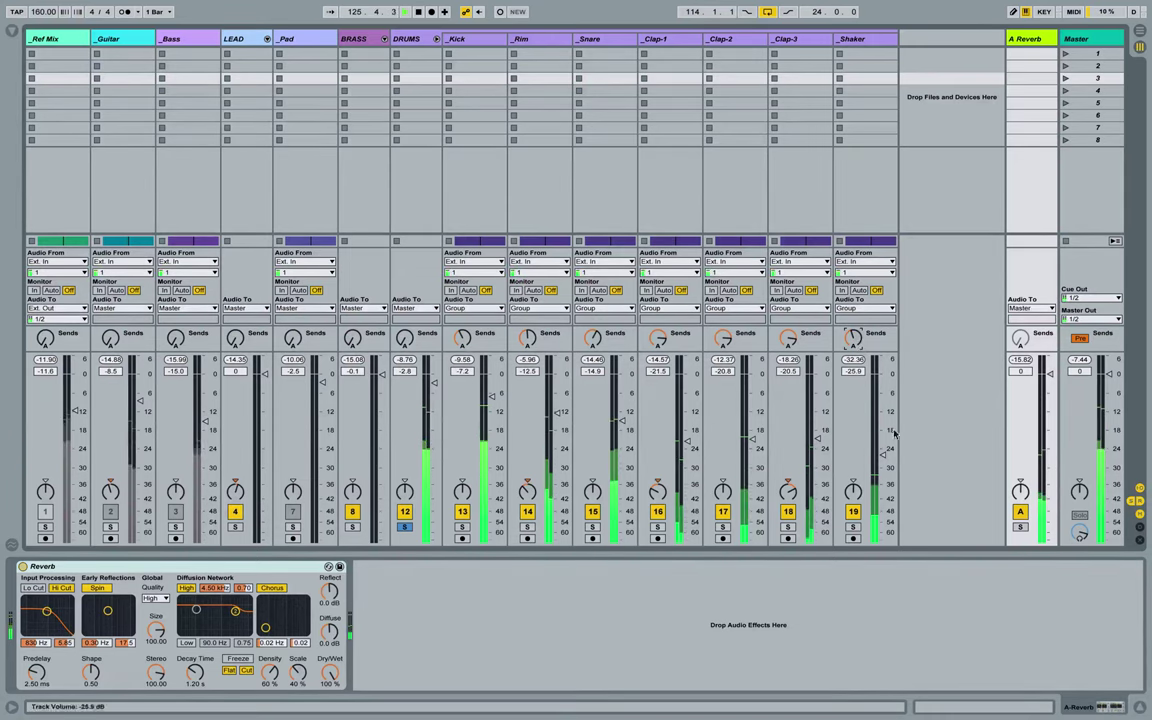
click(1021, 513)
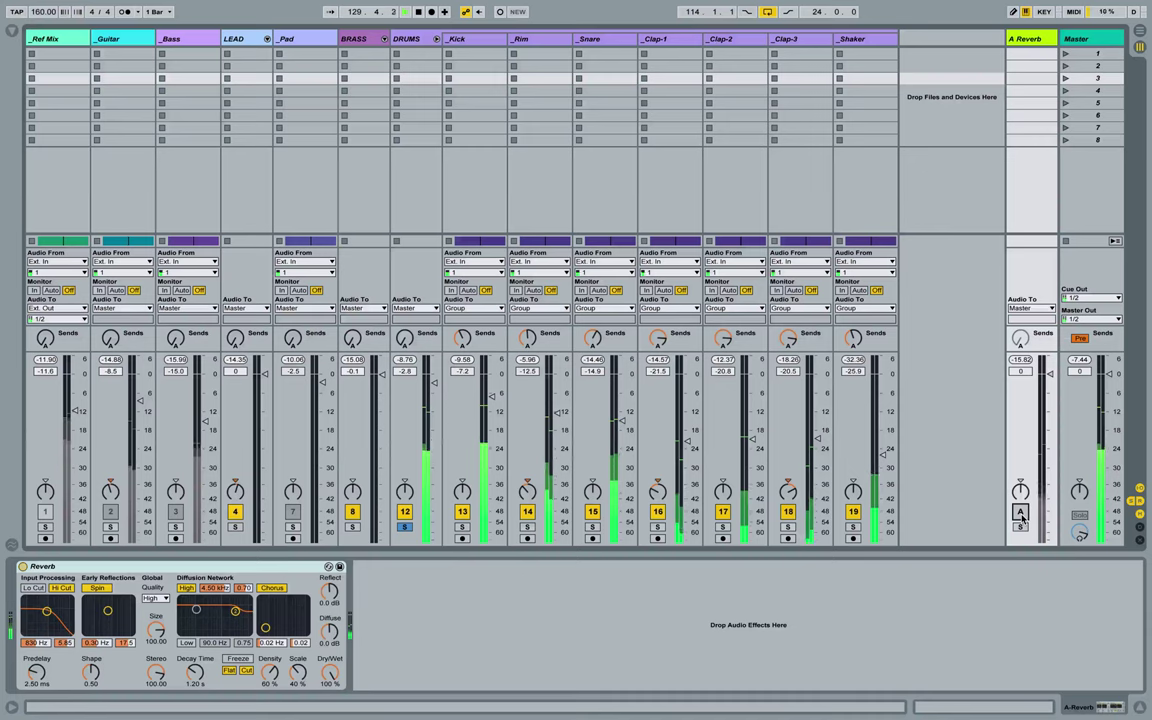
click(1021, 513)
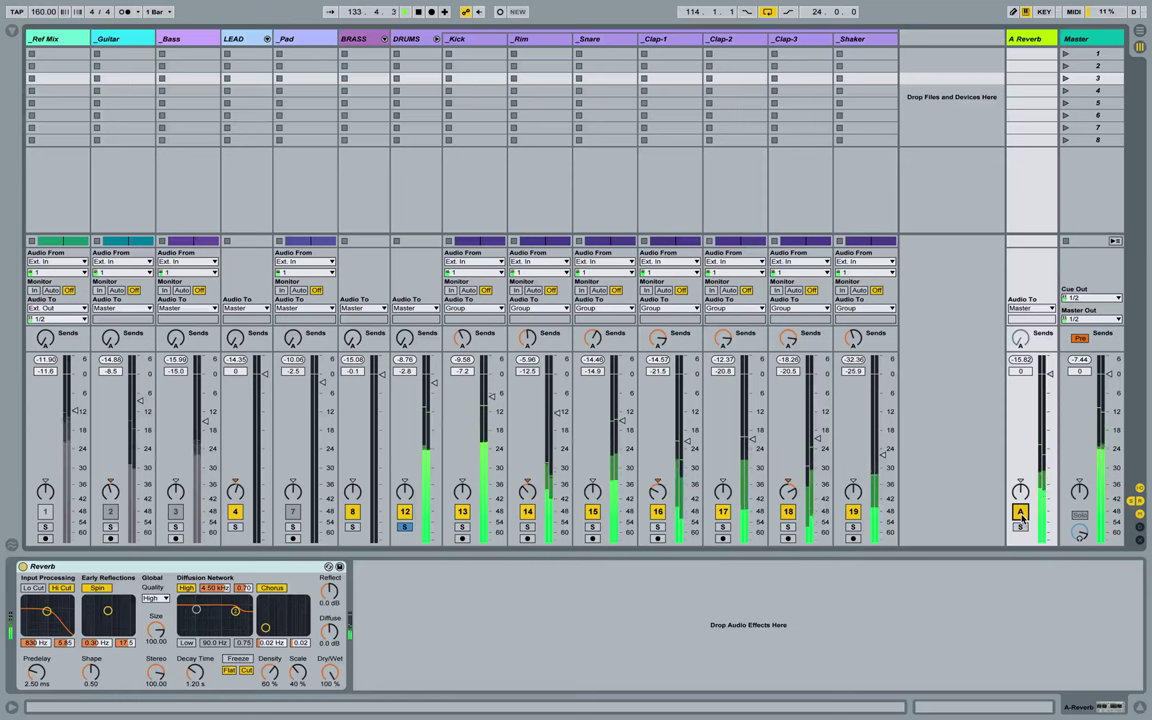
key(space)
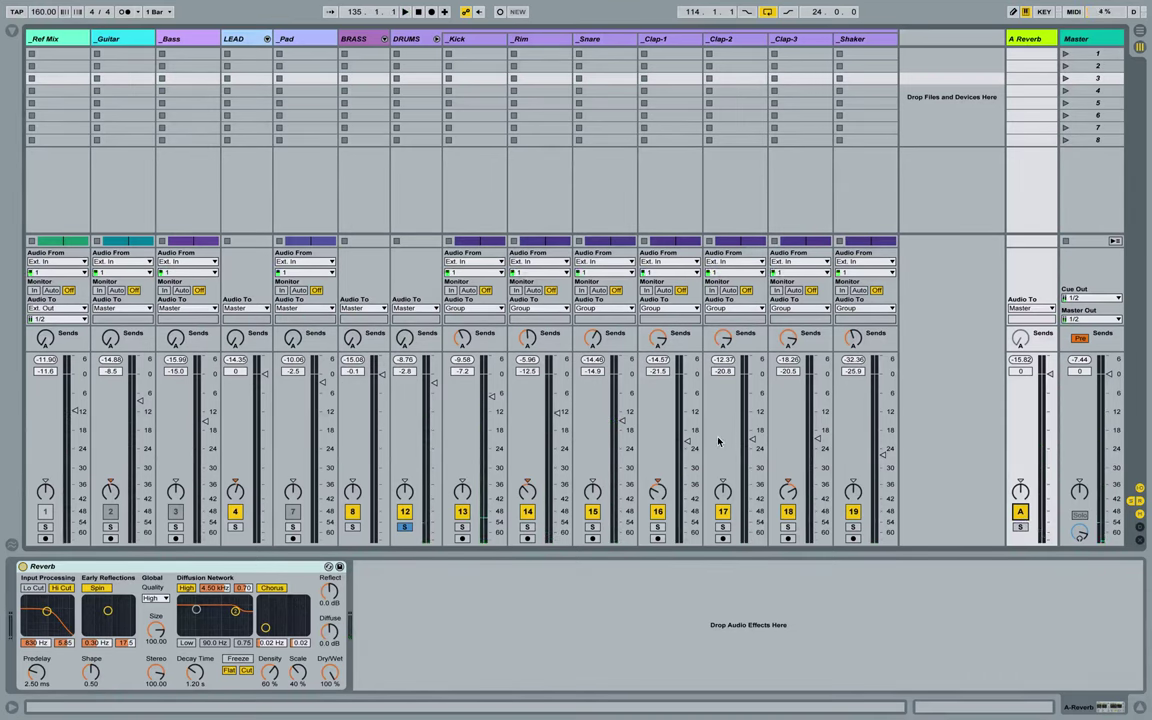
Solo the Guitar with a low reverb send during playback, then unfold the LEAD group.
click(111, 527)
key(space)
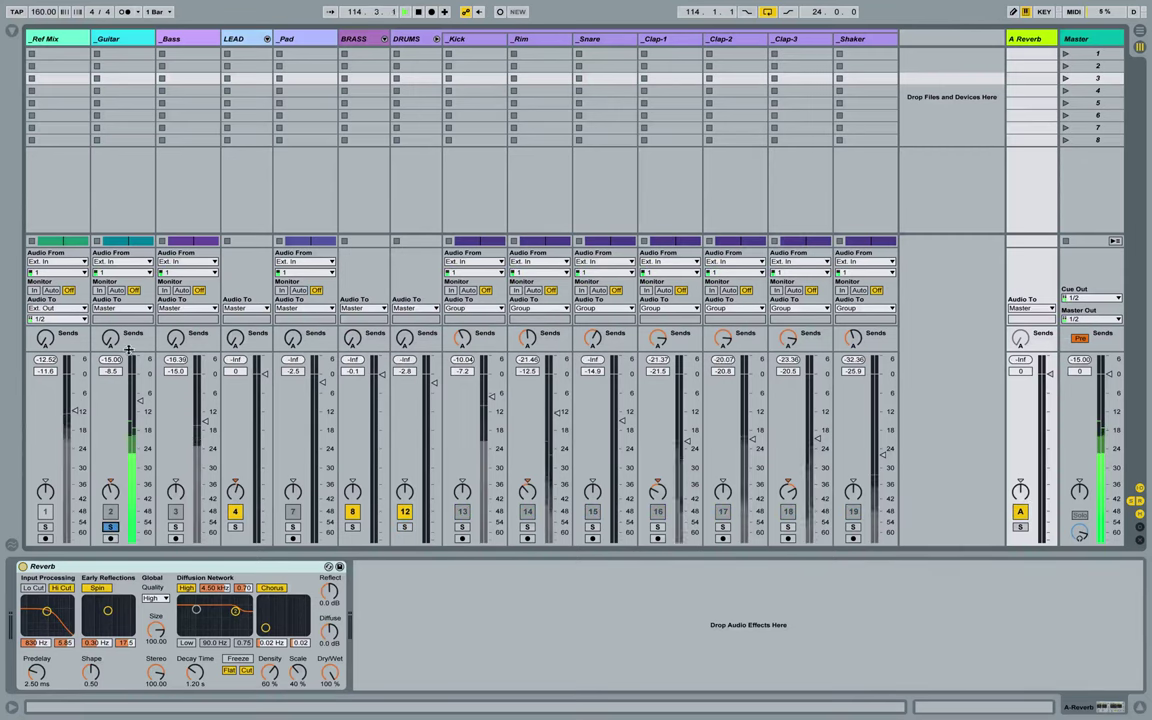
key(space)
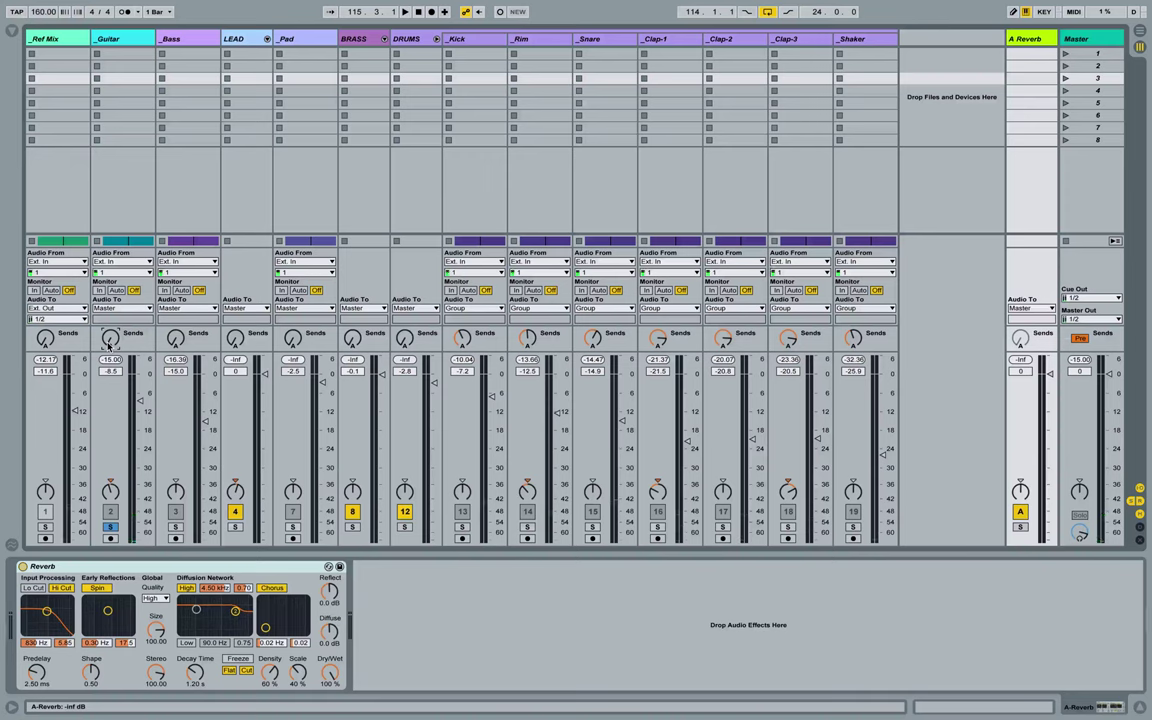
key(space)
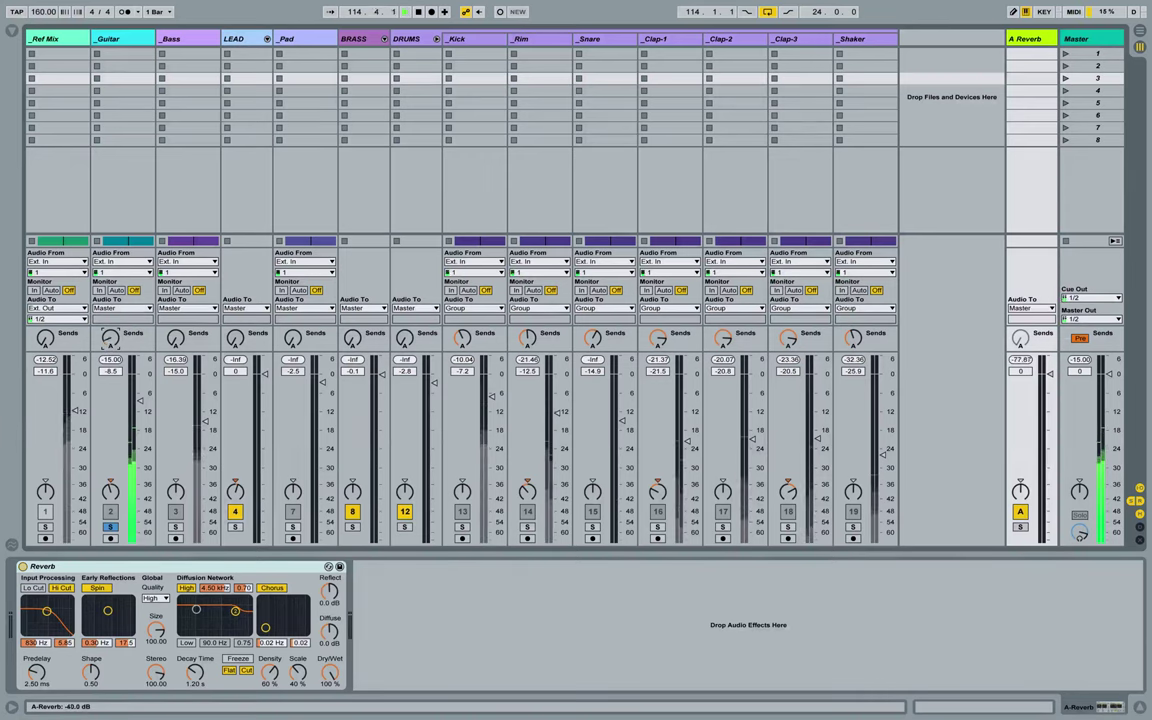
drag(110, 340, 110, 334)
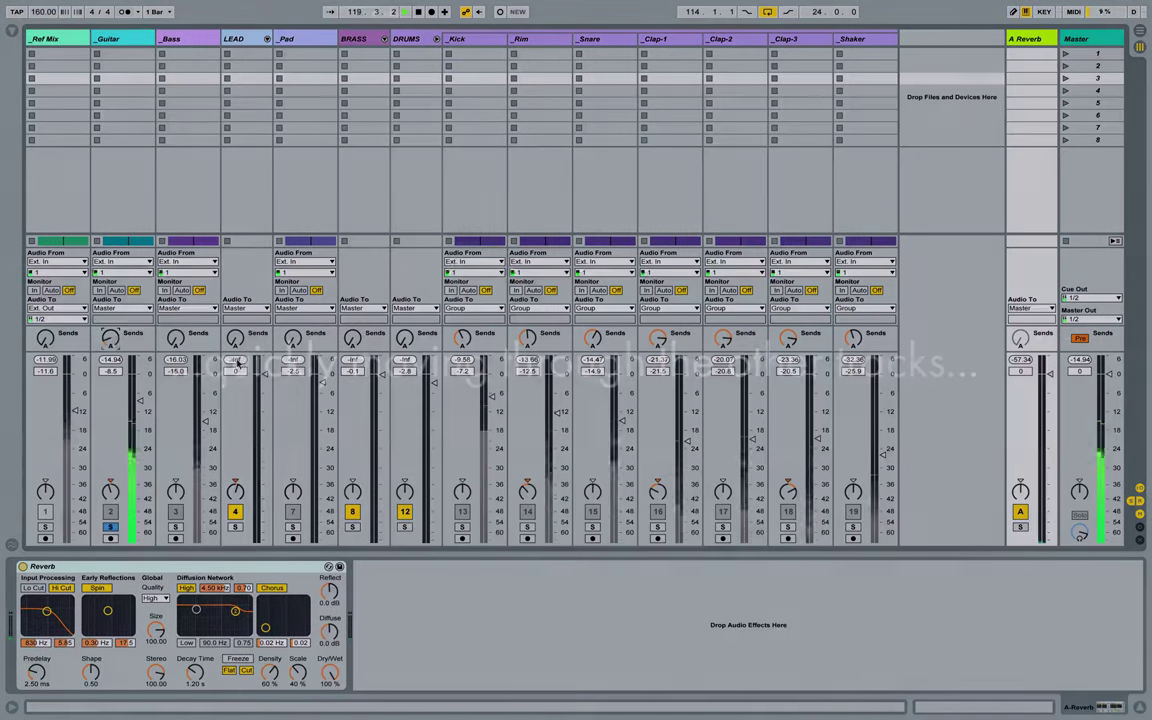
click(266, 38)
click(235, 38)
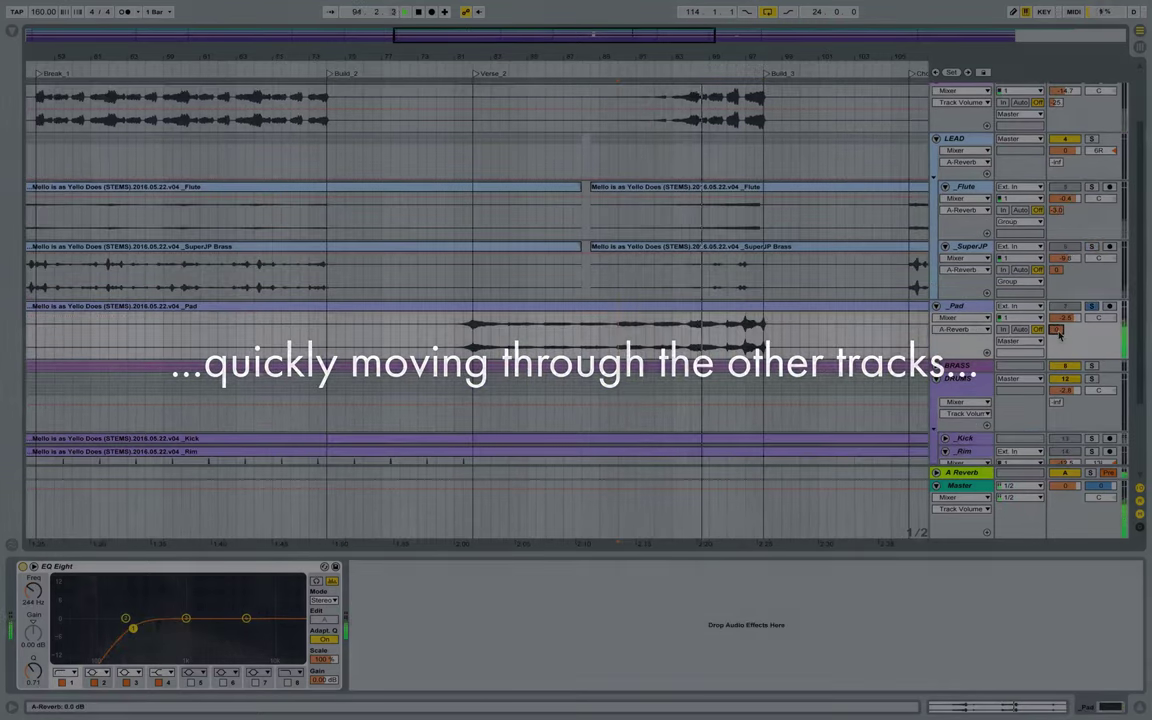
Switch to Session View and fold the LEAD and DRUMS groups.
key(Tab)
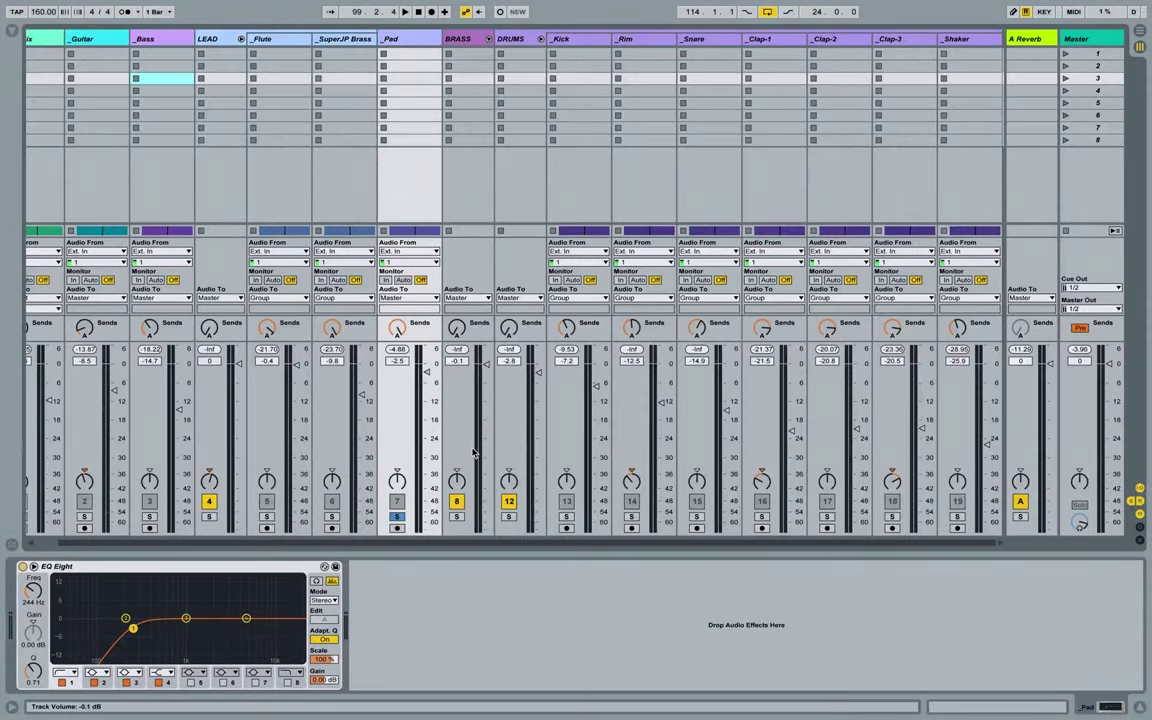
click(241, 39)
click(436, 39)
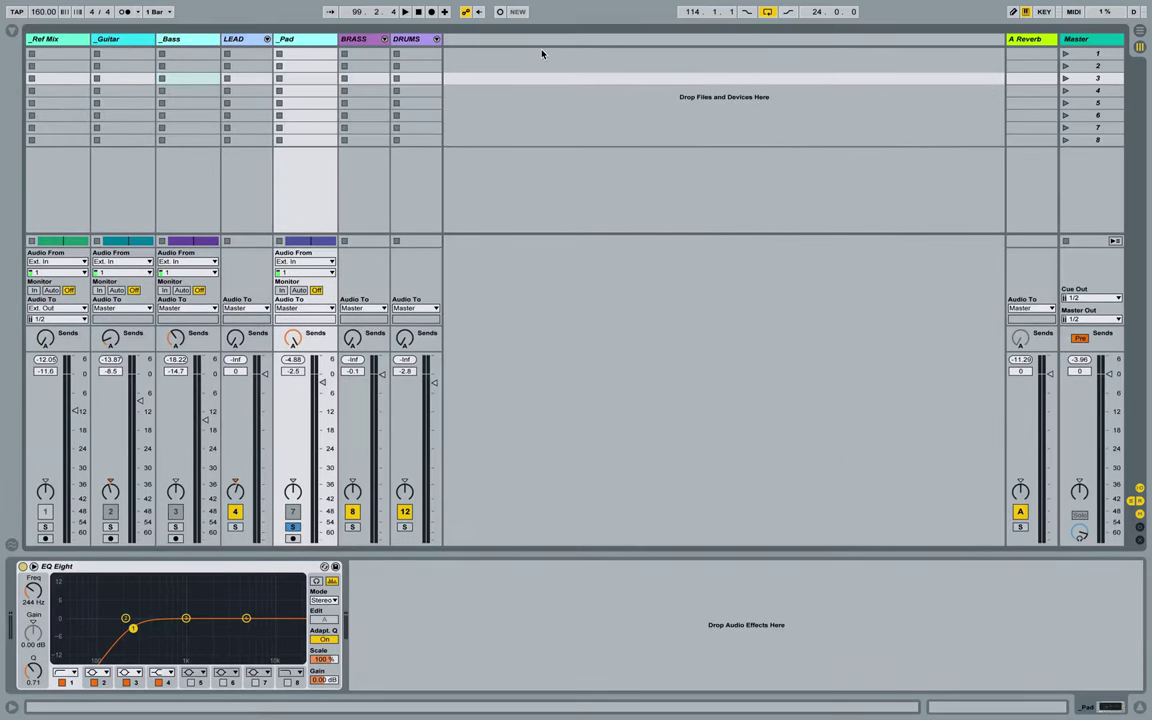
Add a second return track and rename the two reverb returns A SMALL and B BIG.
key(ctrl+alt+t)
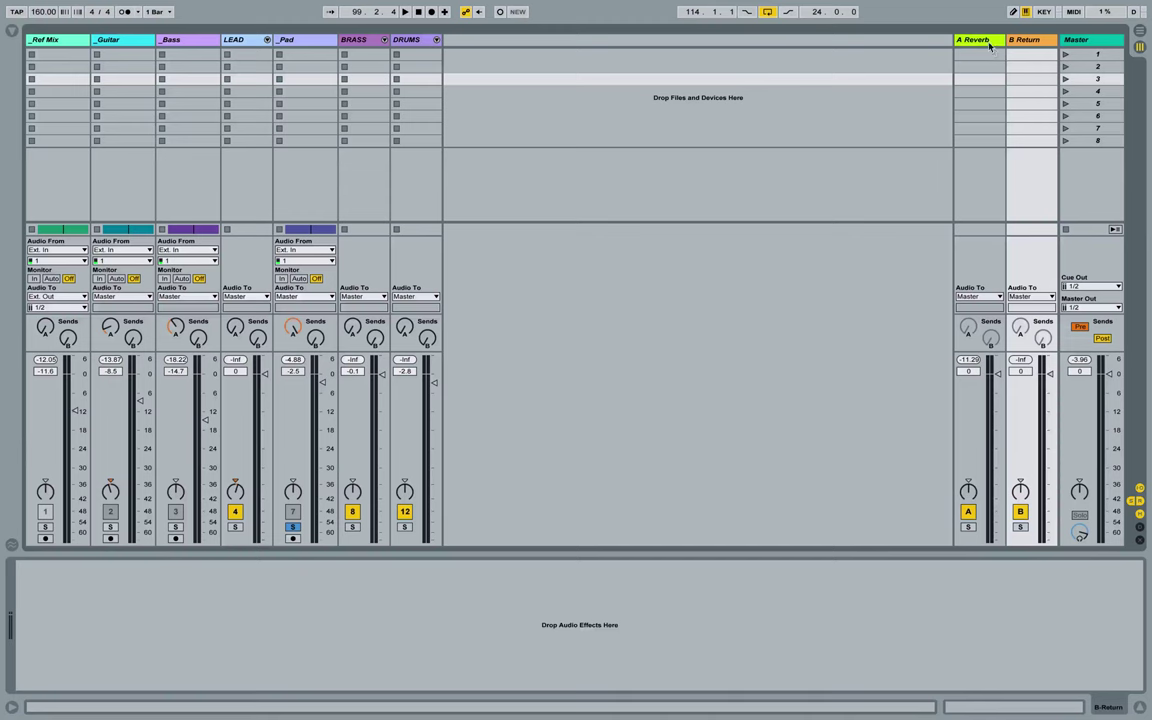
click(990, 45)
key(ctrl+r)
text(A S)
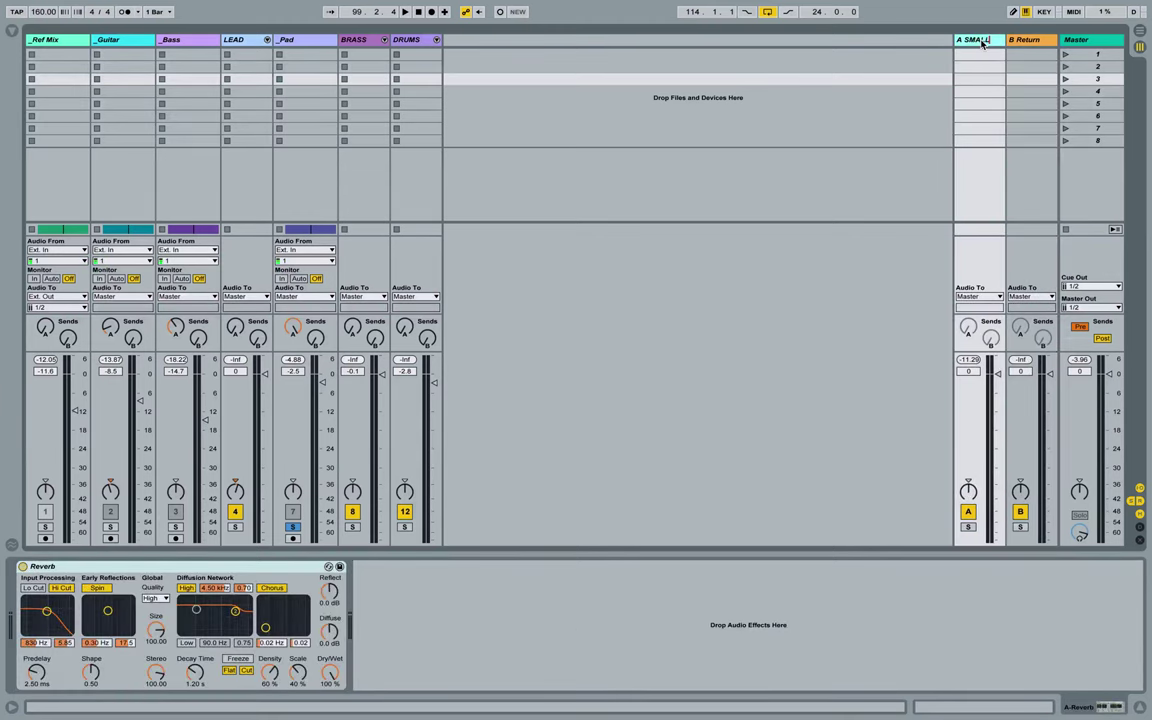
click(1030, 42)
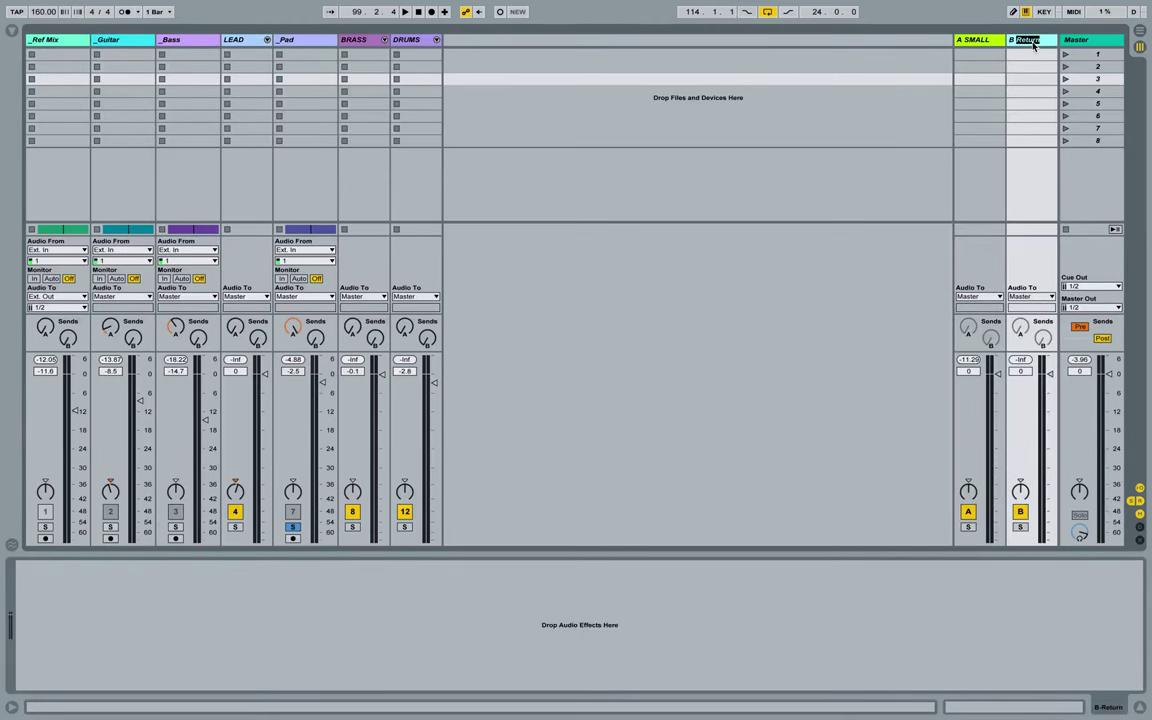
key(Return)
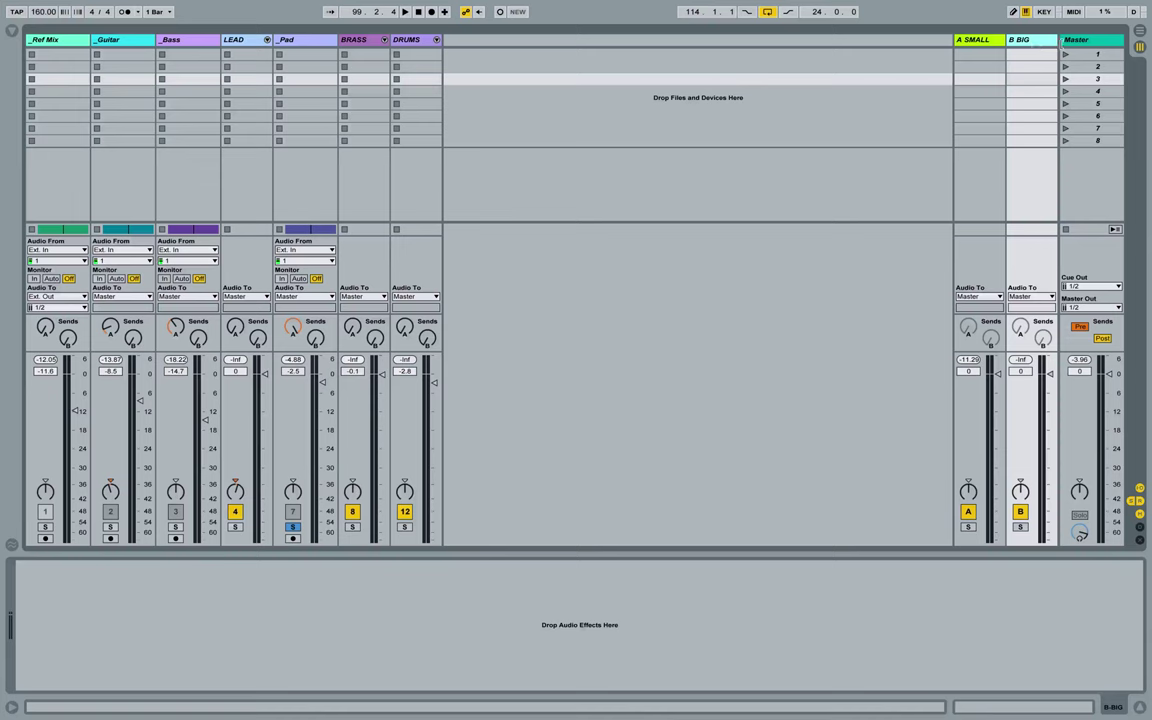
Drag the Cathedral.adv hall reverb preset from the browser onto the B BIG return.
click(12, 31)
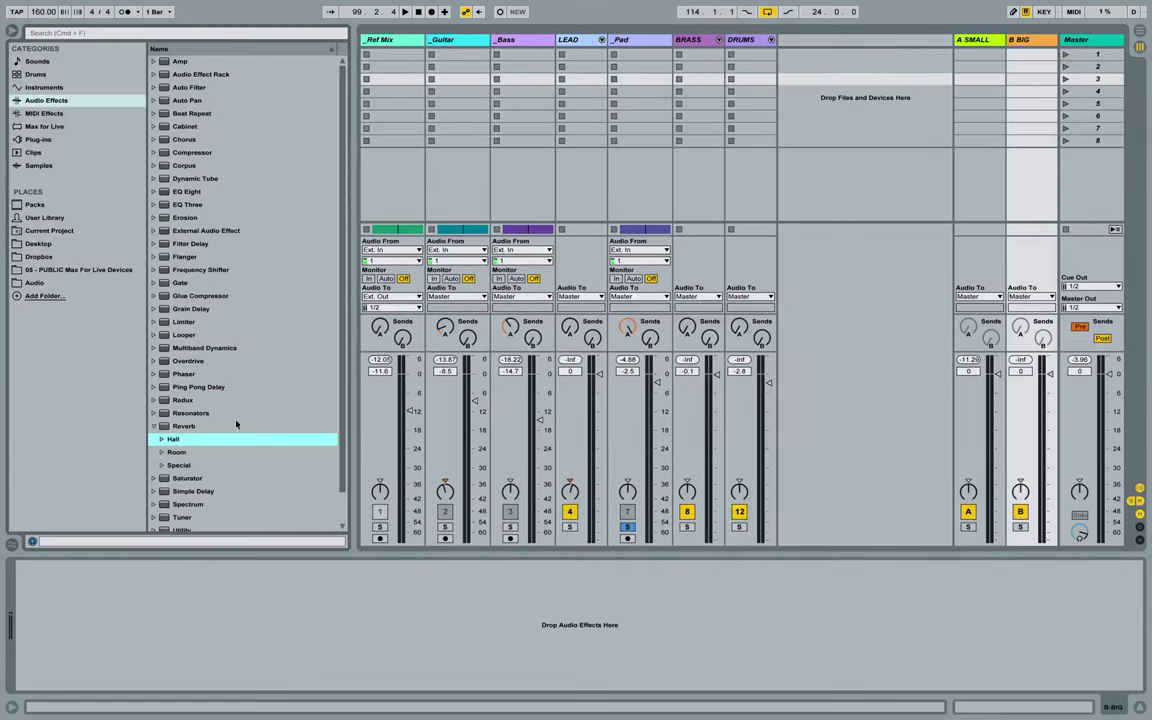
click(163, 440)
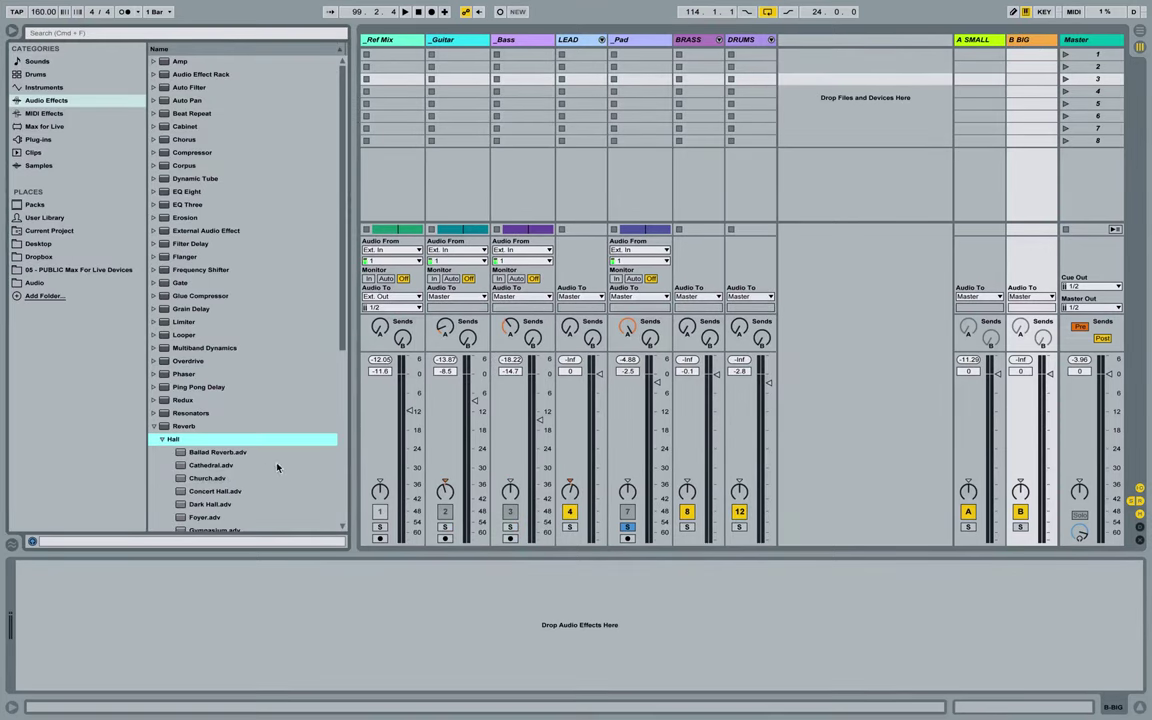
scroll(220, 480, down, 1)
click(207, 479)
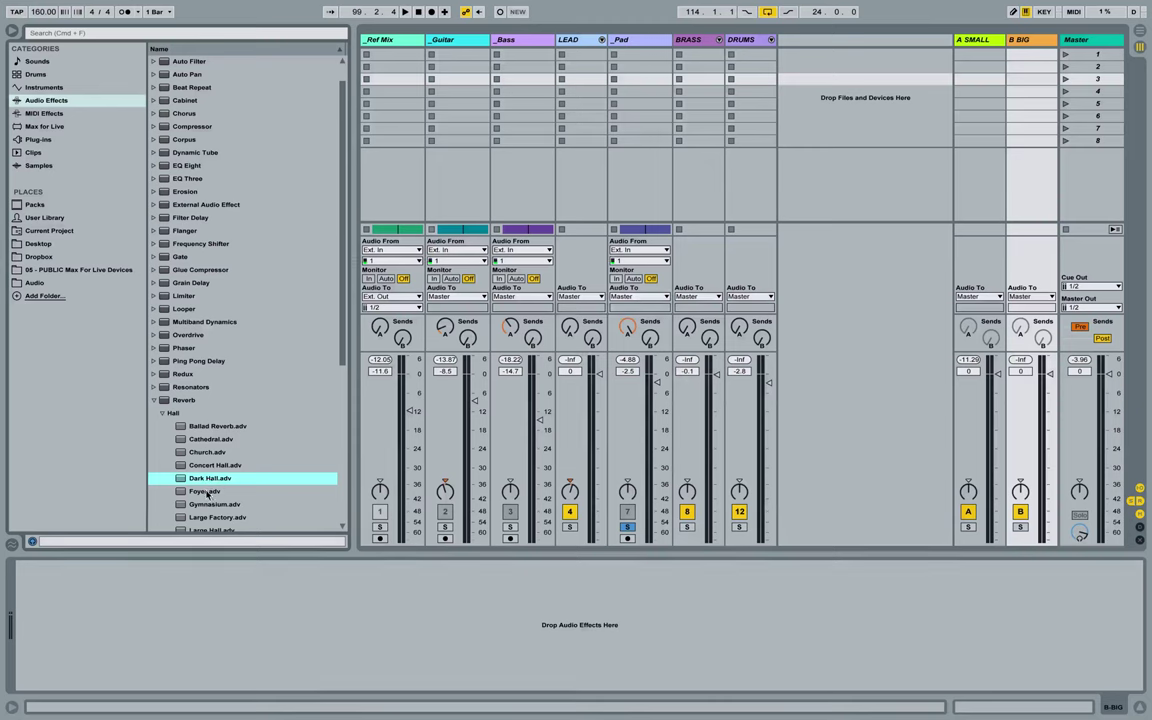
drag(204, 440, 108, 610)
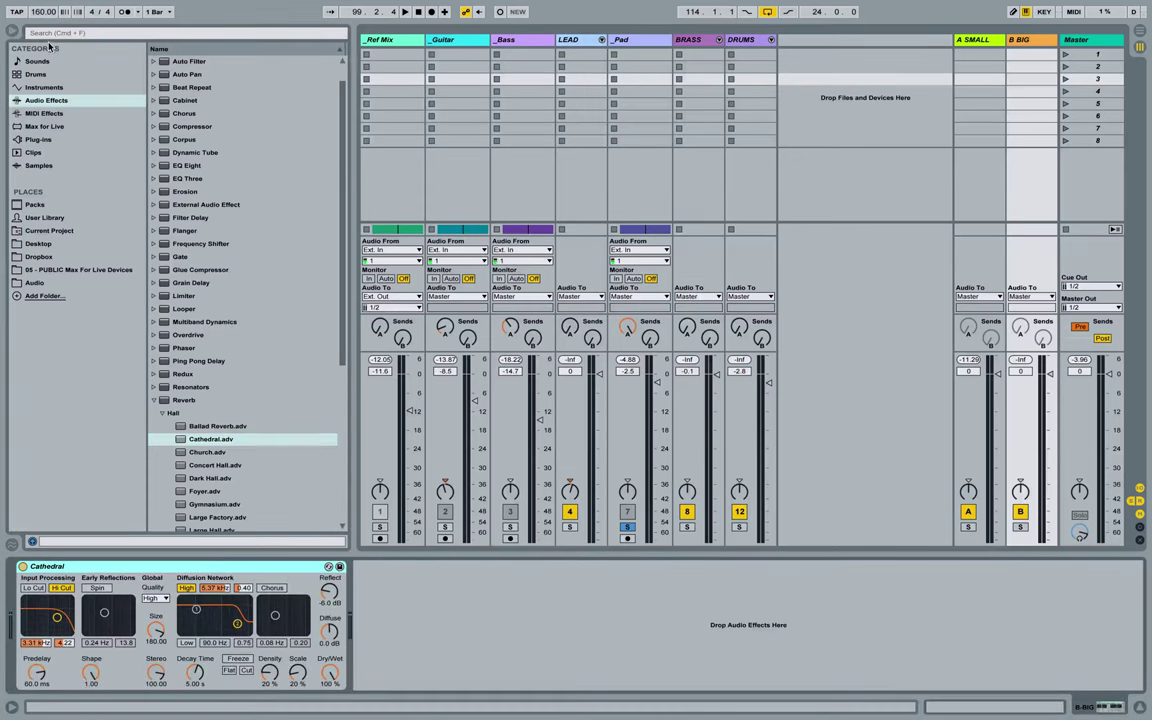
click(12, 31)
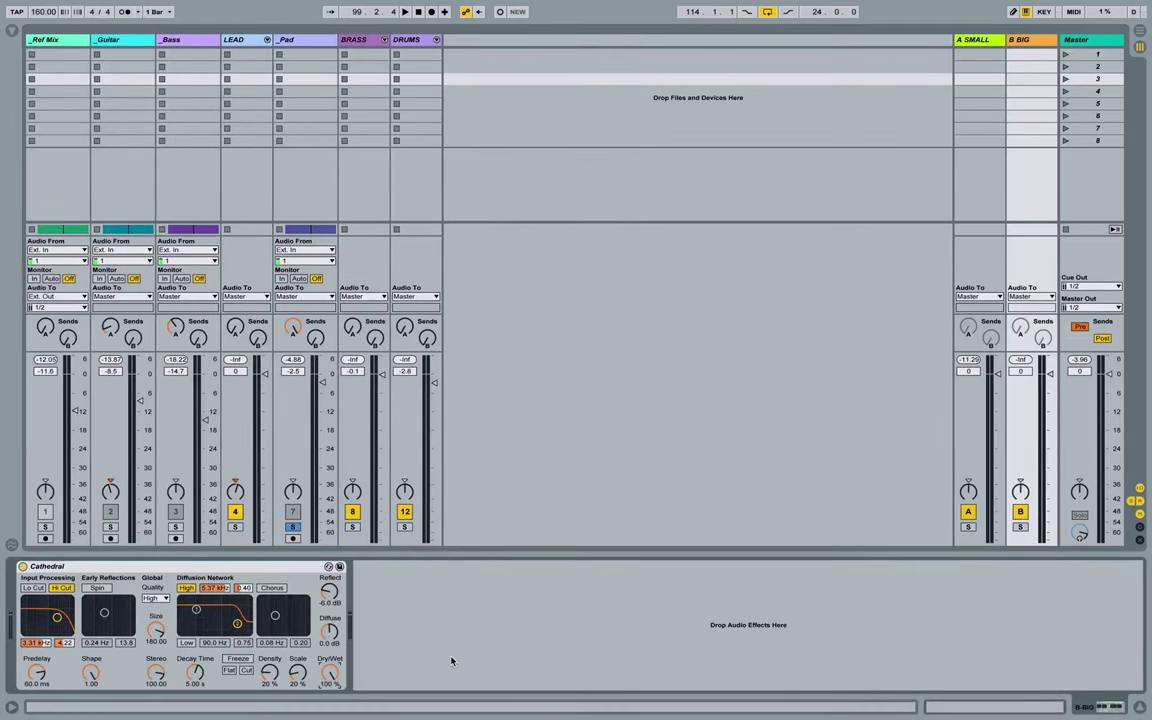
Turn up _Pad's Send B into BIG reverb, lower its volume to about -14 dB, and solo DRUMS.
click(245, 40)
click(284, 39)
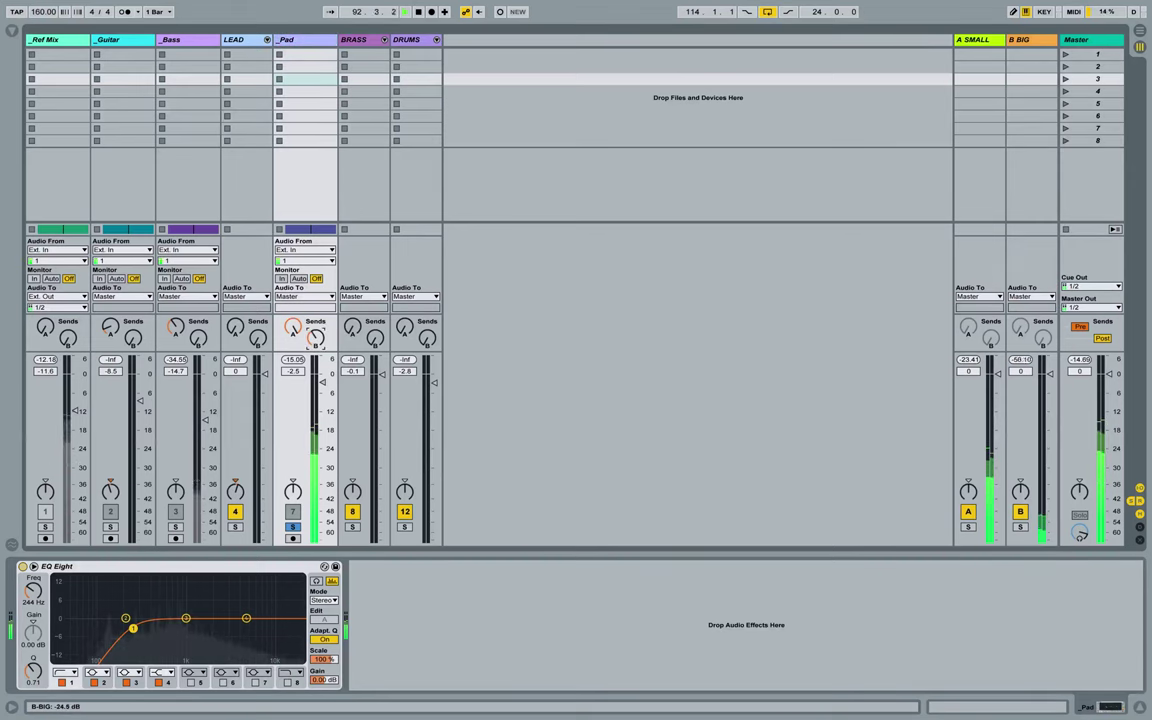
drag(315, 337, 313, 339)
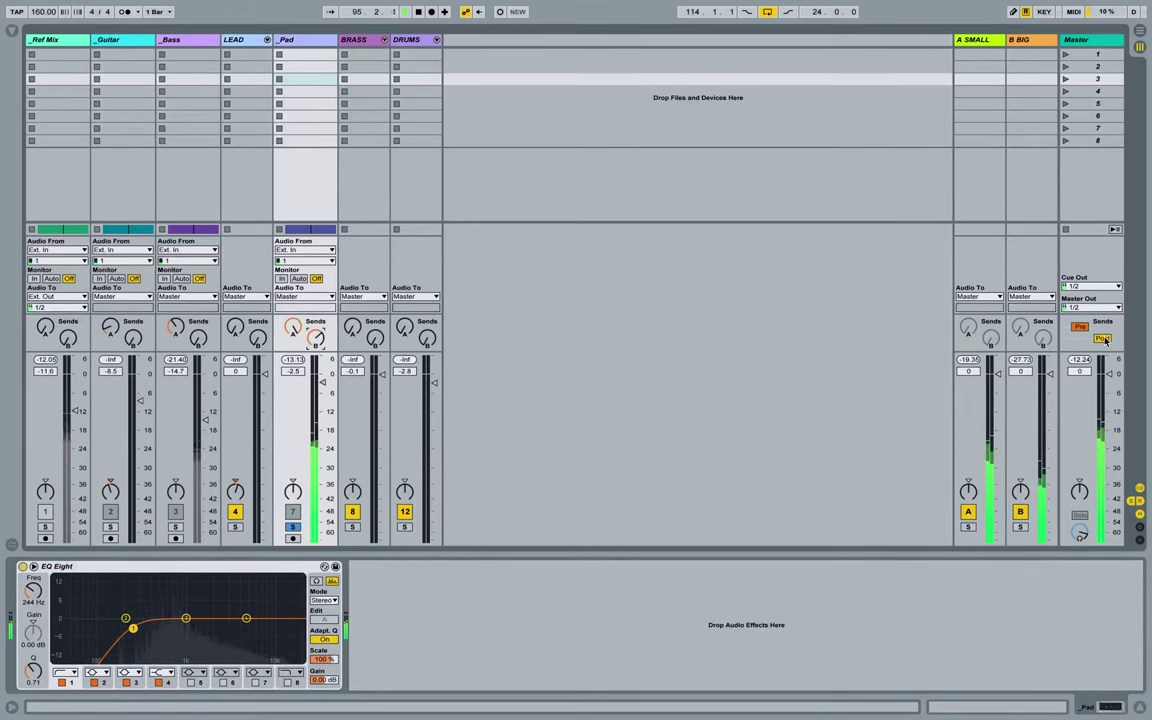
drag(322, 381, 322, 412)
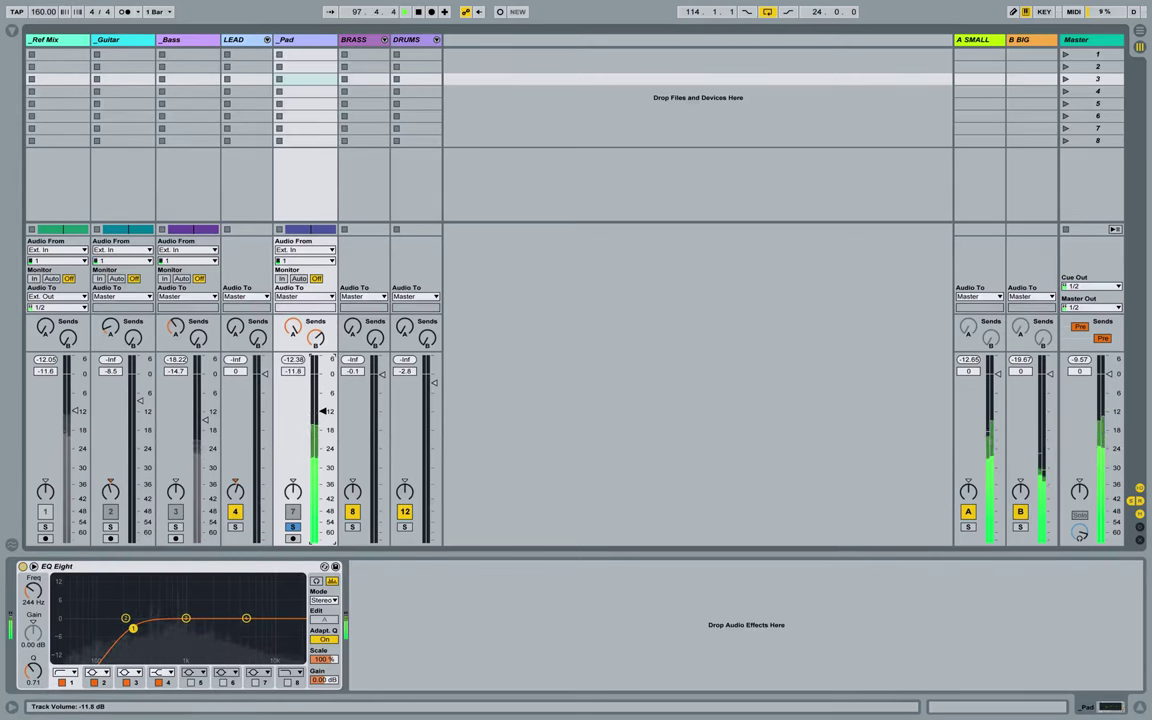
drag(316, 346, 316, 341)
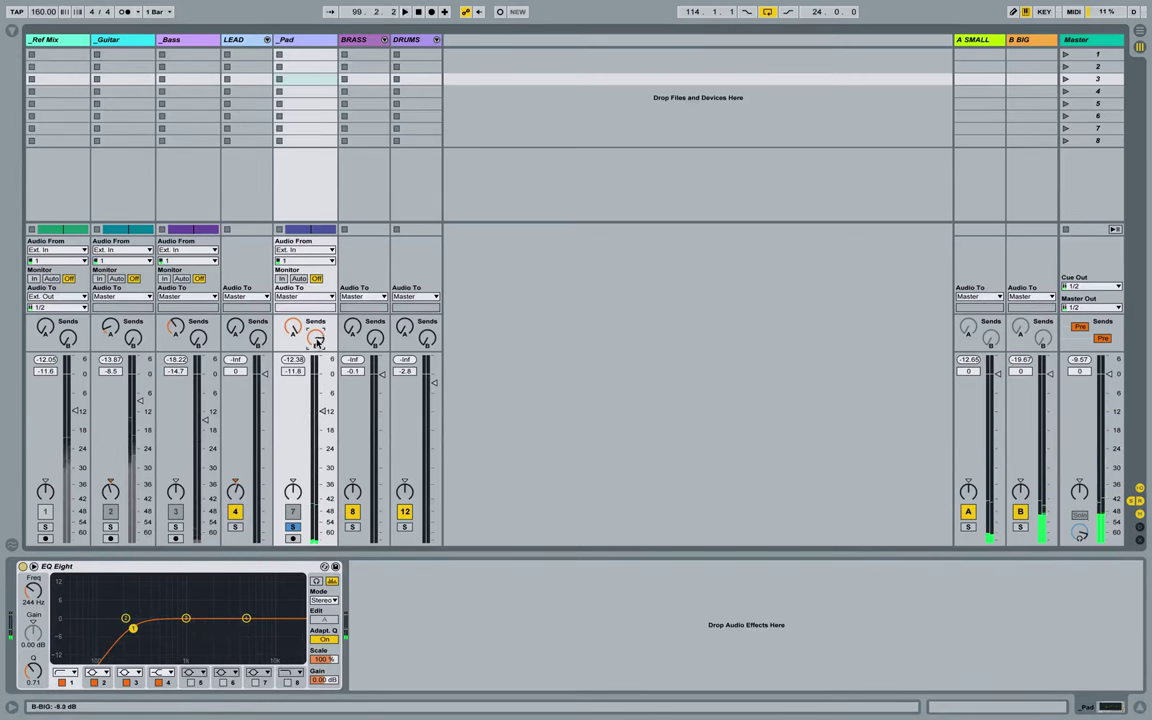
drag(322, 412, 322, 410)
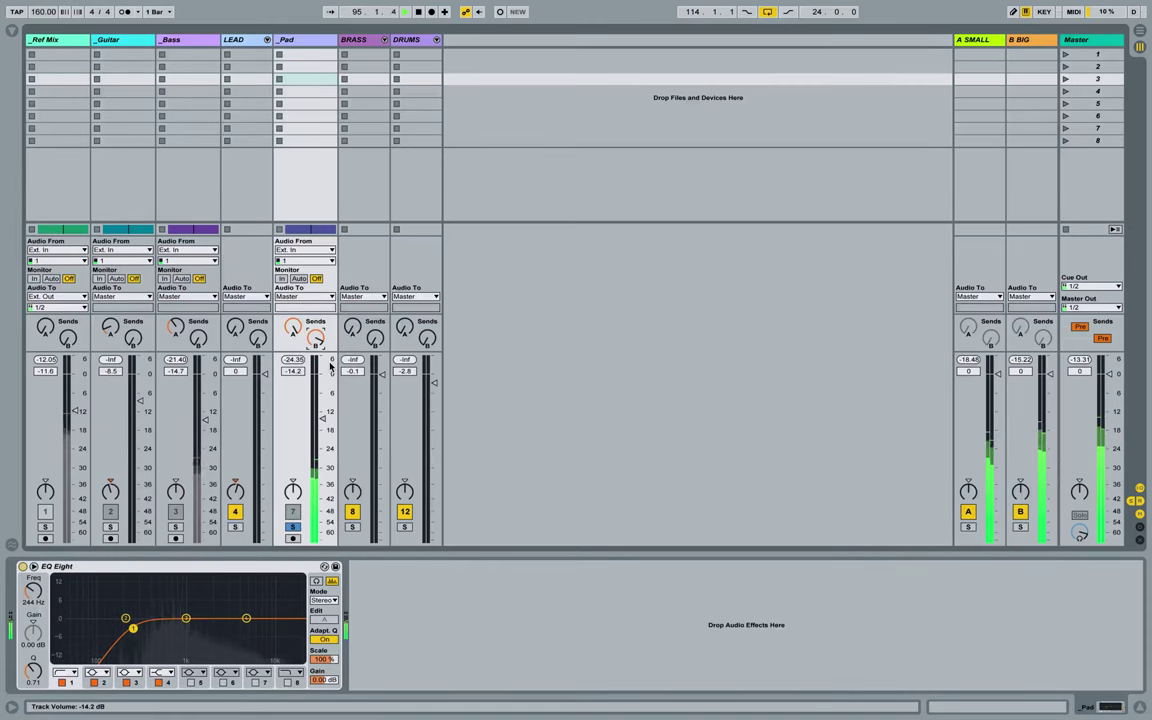
click(404, 526)
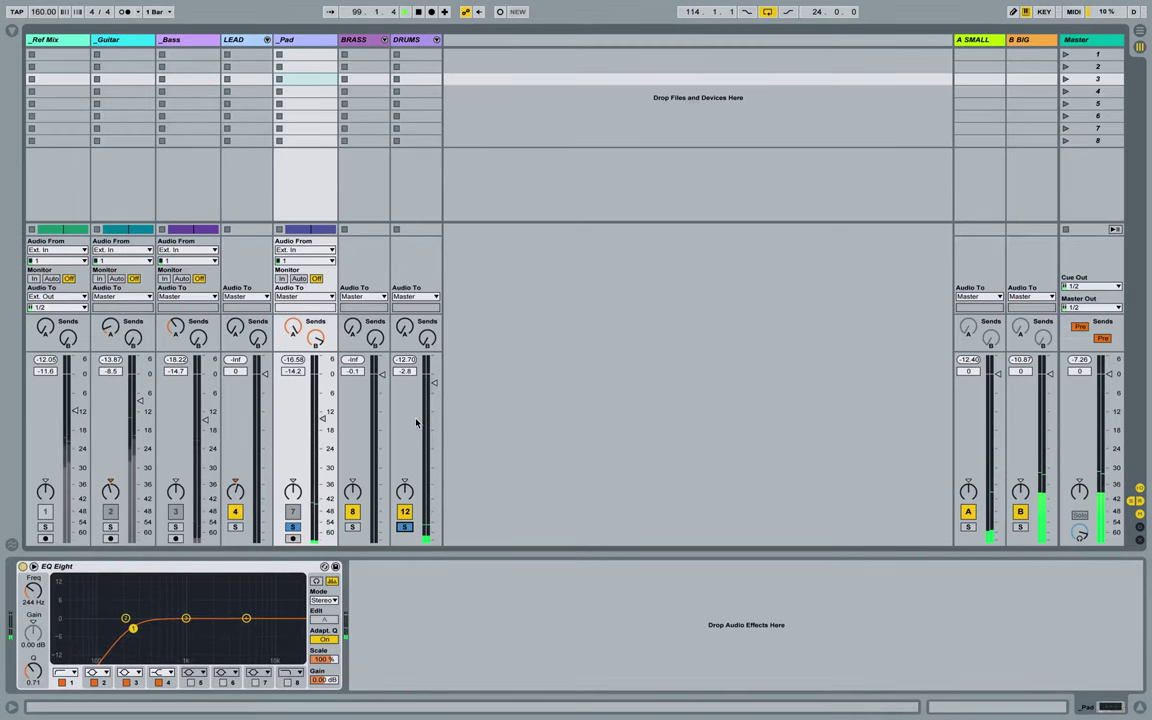
Unfold the LEAD group and turn up _SuperJP Brass's Send B into the BIG reverb to about -20 dB.
key(ctrl+z)
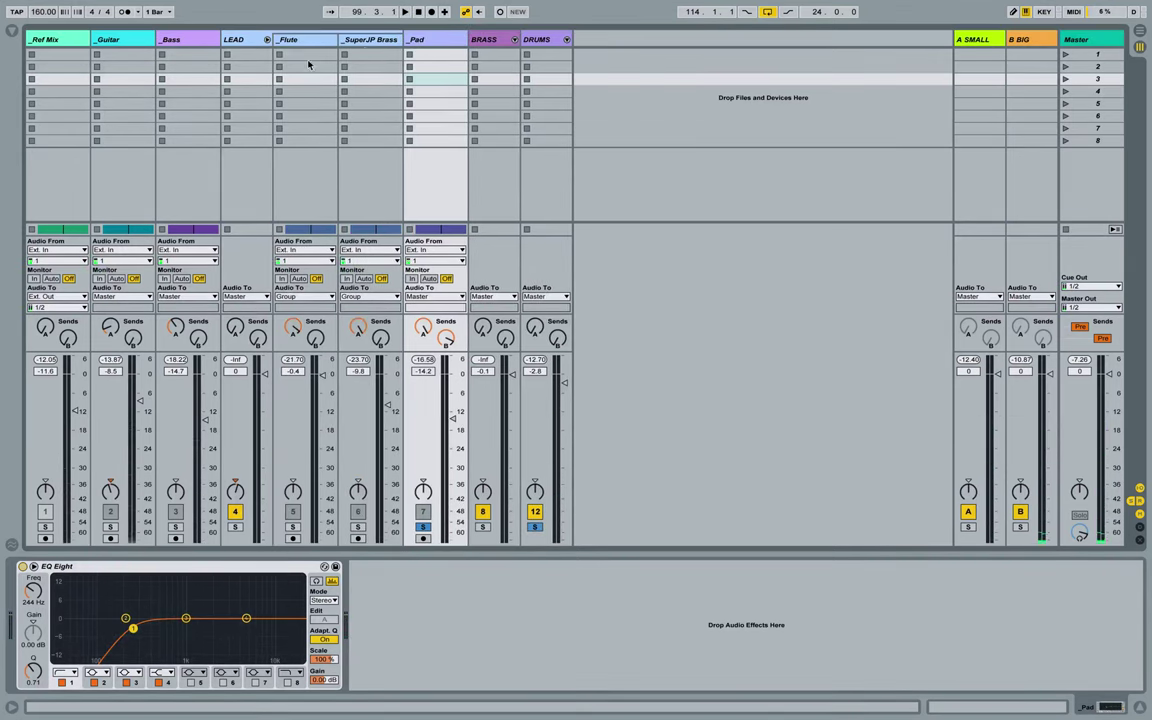
click(369, 40)
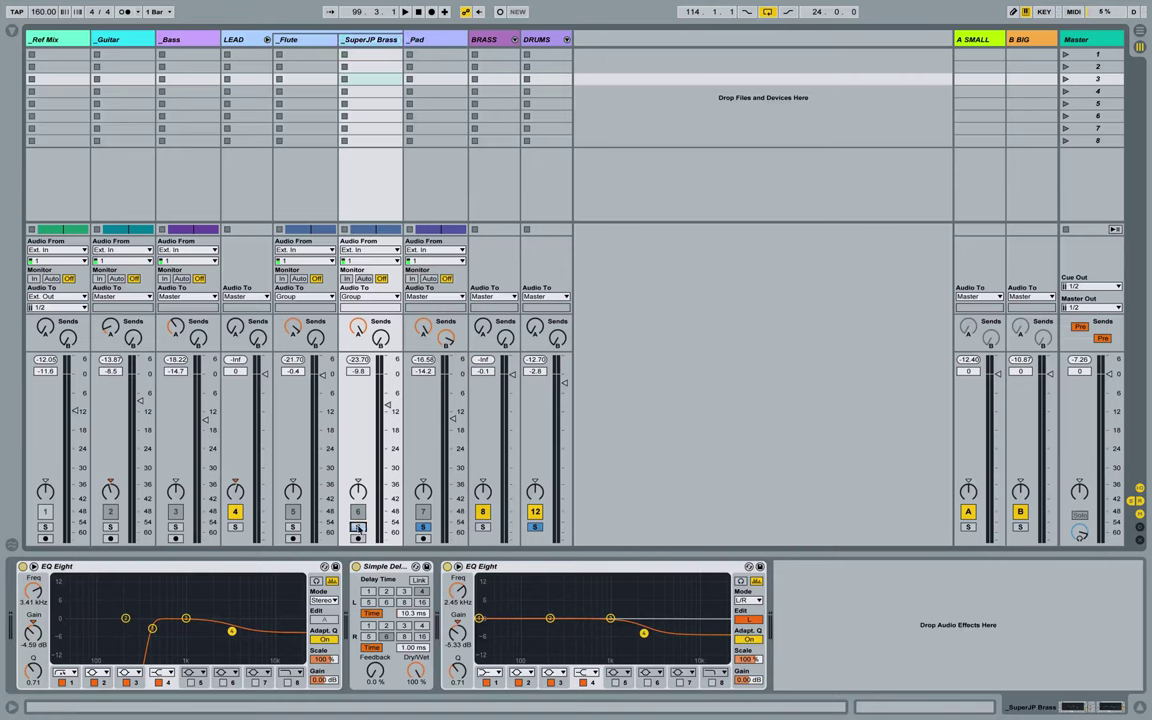
key(Tab)
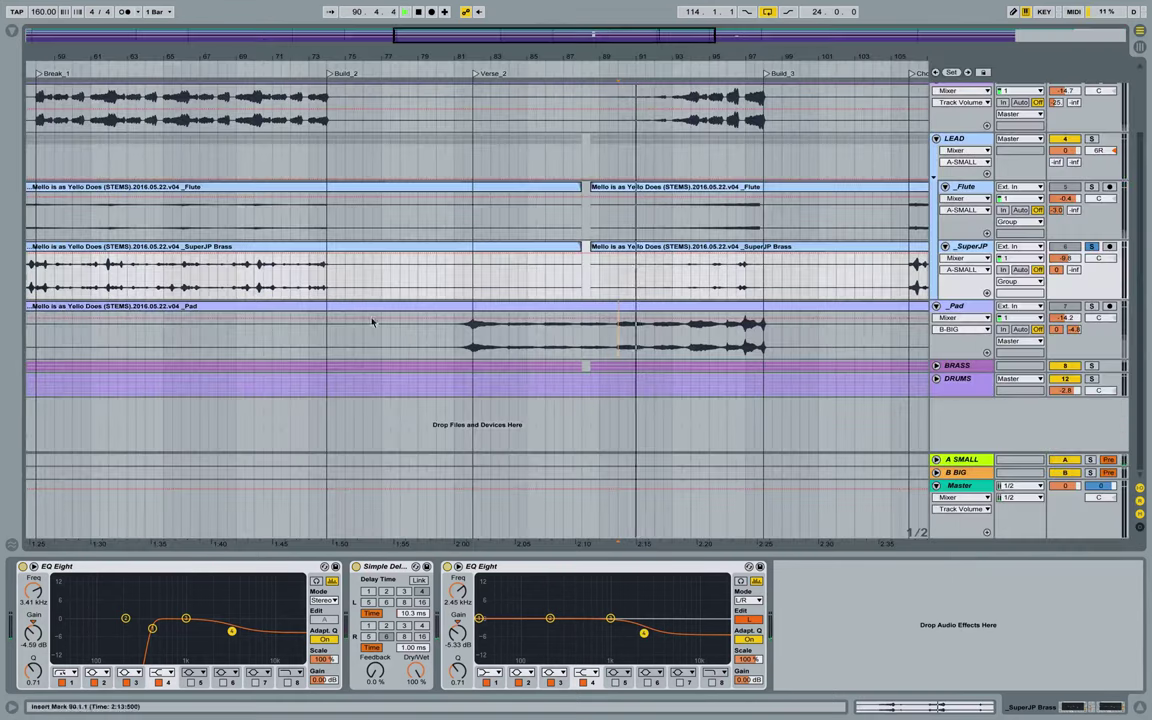
scroll(432, 277, right, 15)
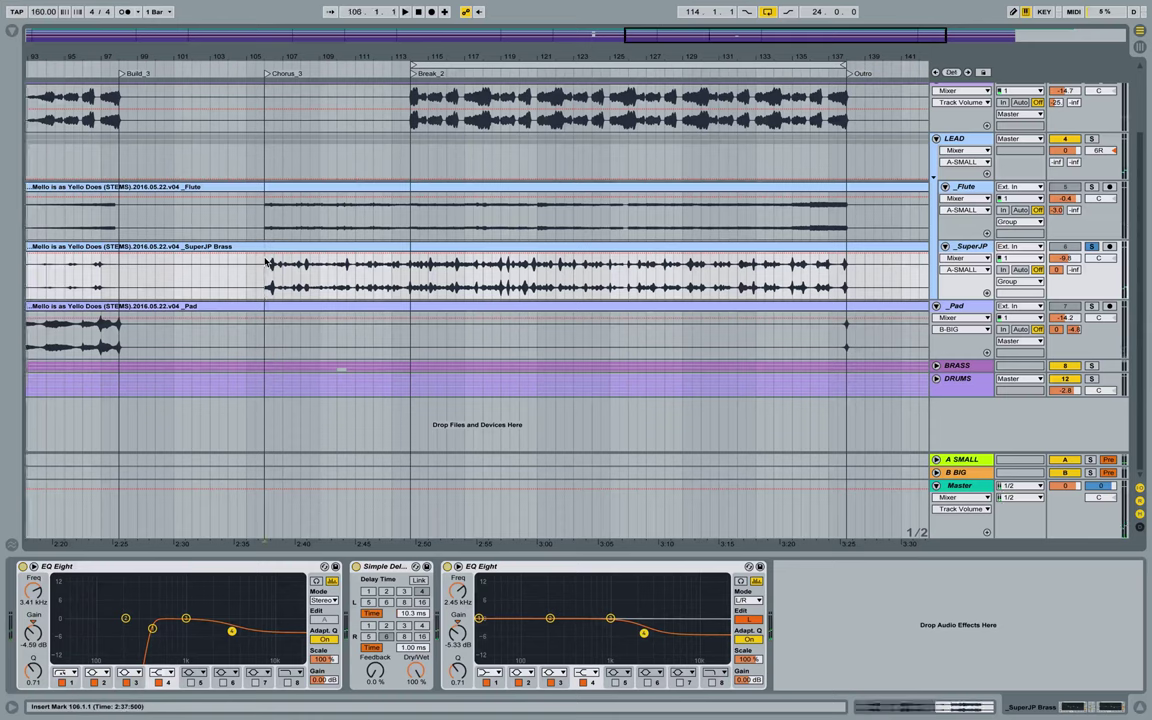
key(Tab)
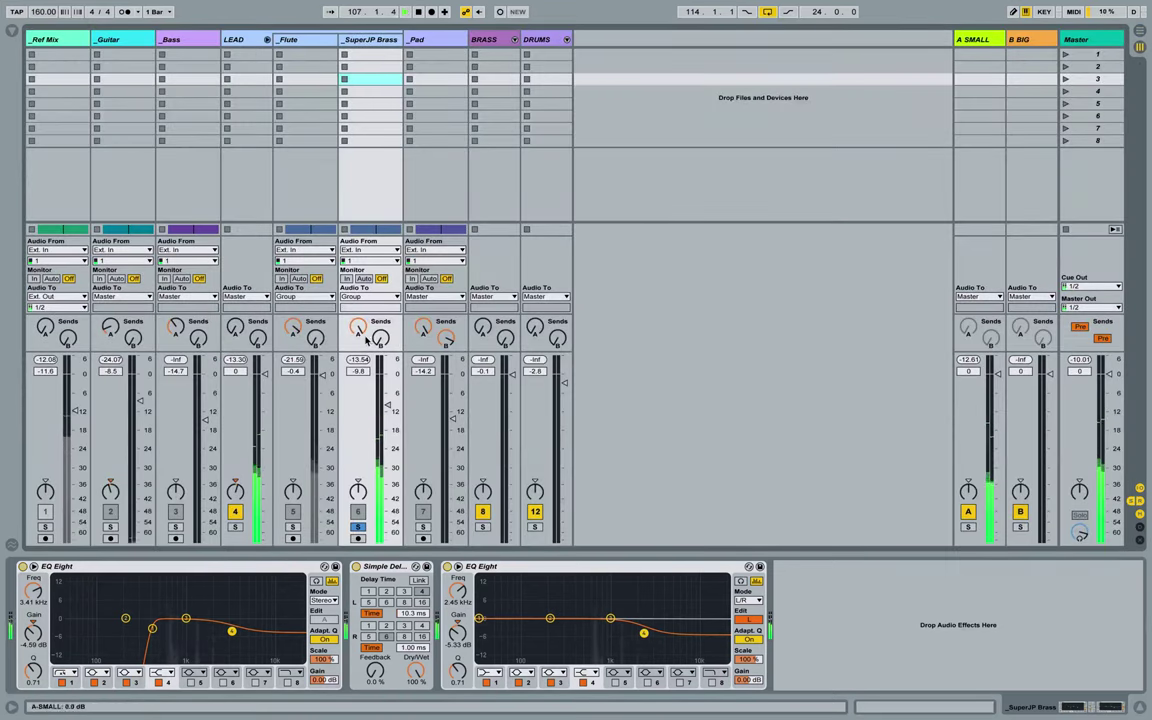
drag(380, 340, 381, 334)
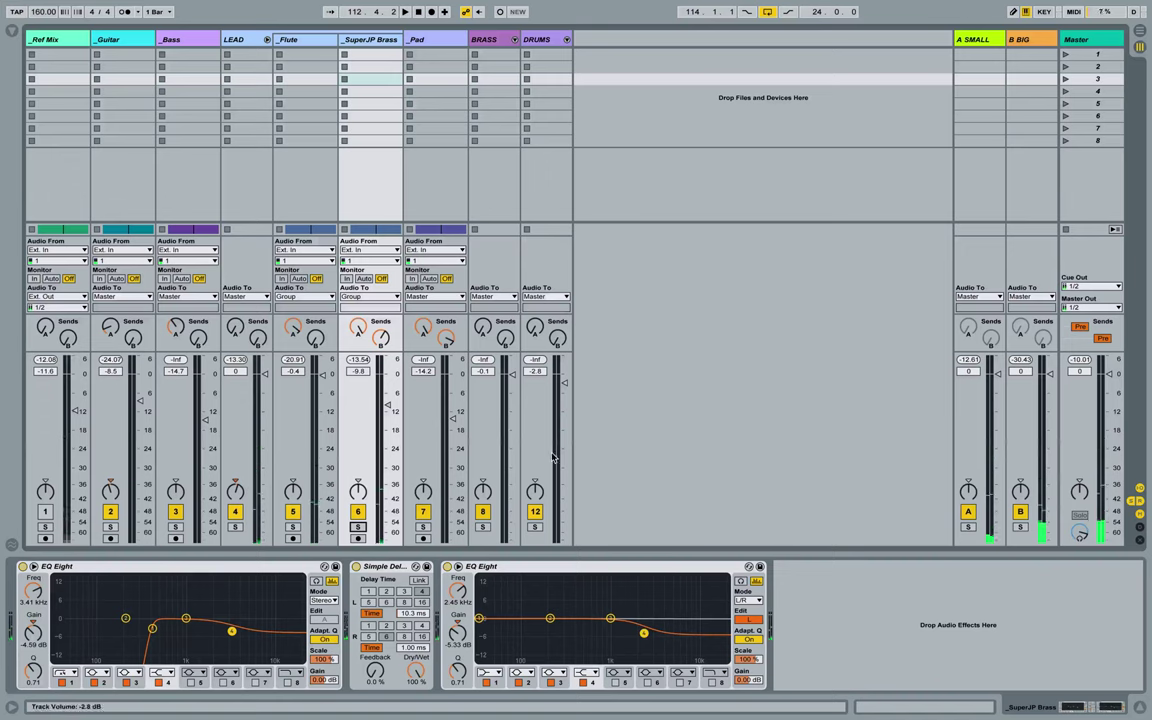
key(Tab)
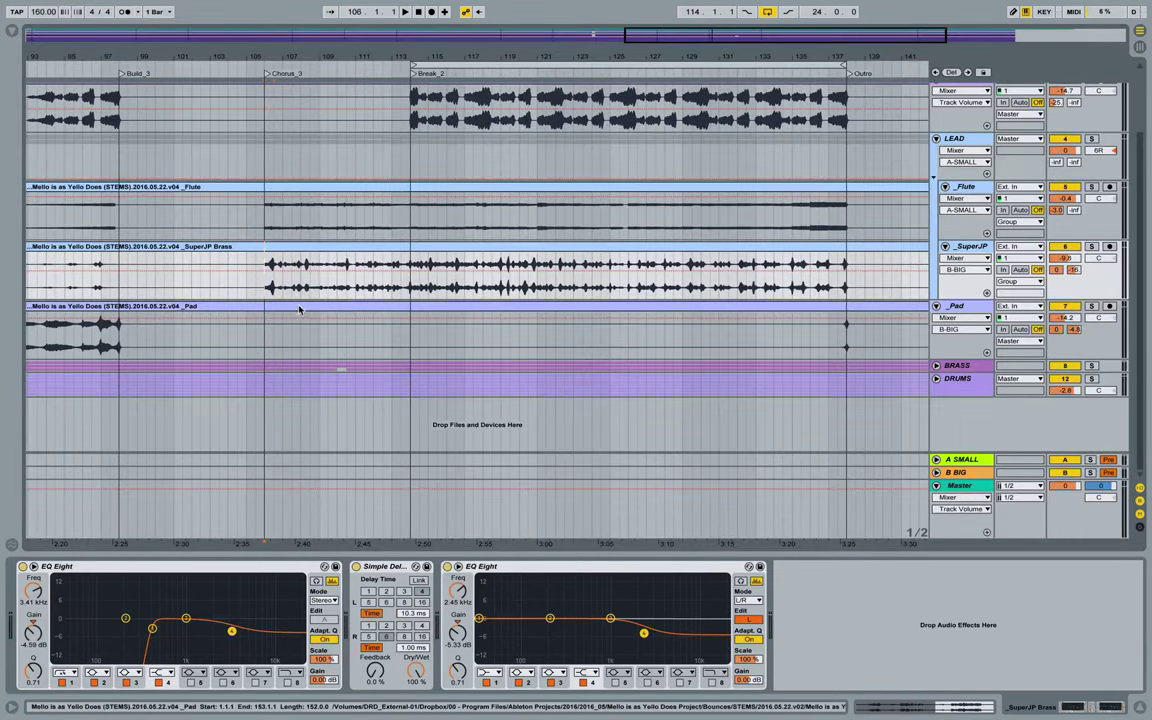
scroll(305, 308, left, 10)
click(272, 327)
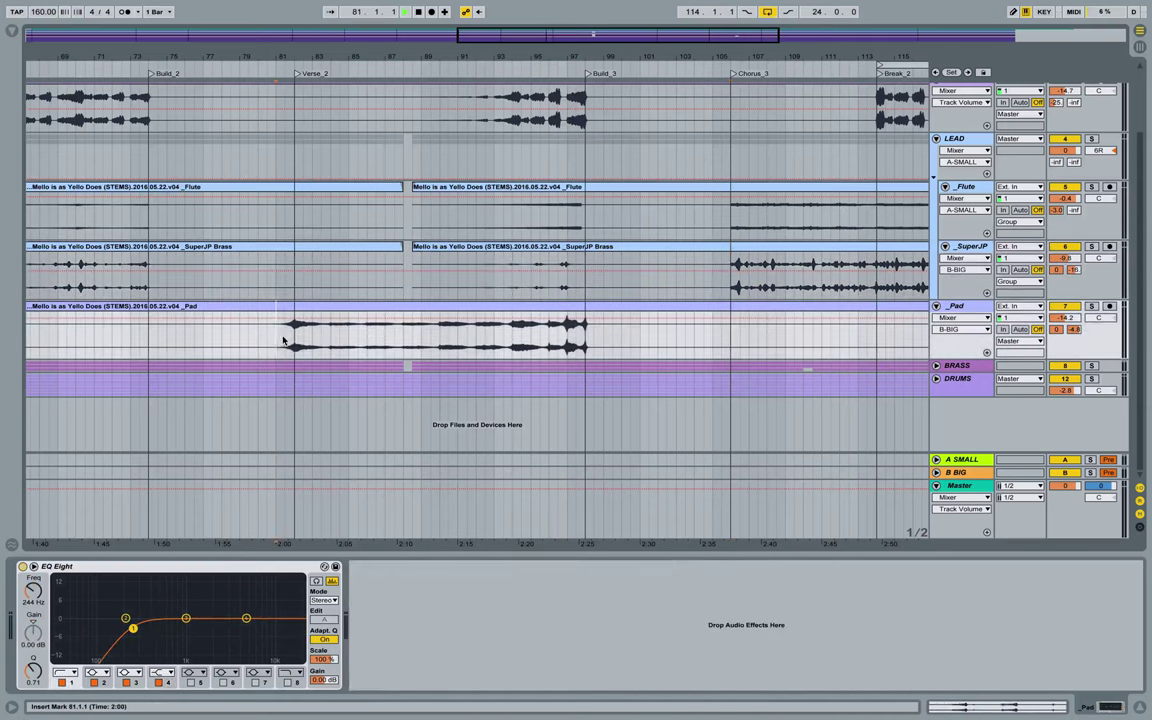
key(space)
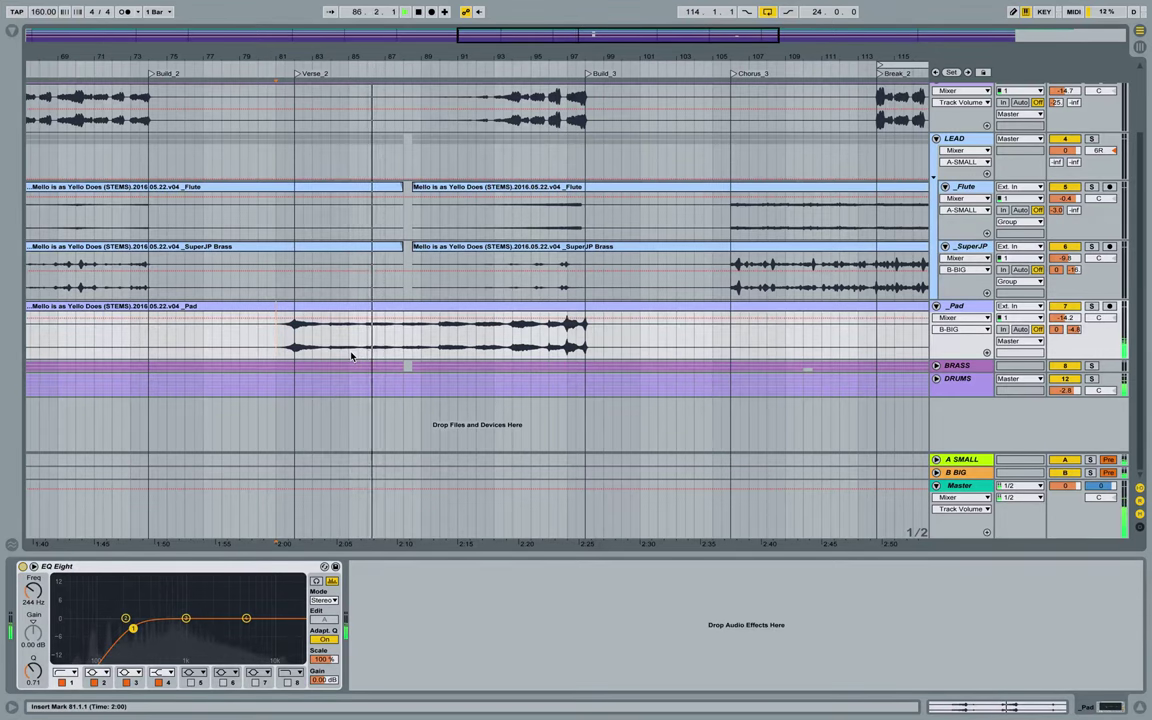
scroll(351, 356, up, 3)
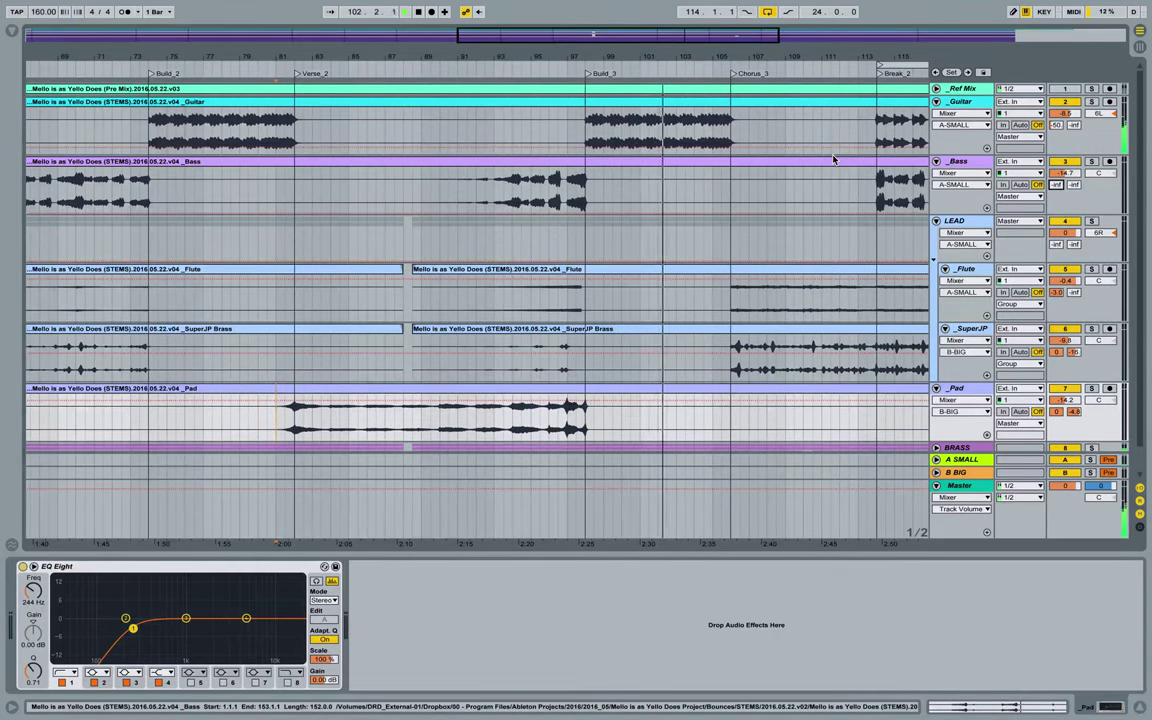
Unfold the BRASS group in the mixer and restart playback from bar 114 near Break_2.
key(Tab)
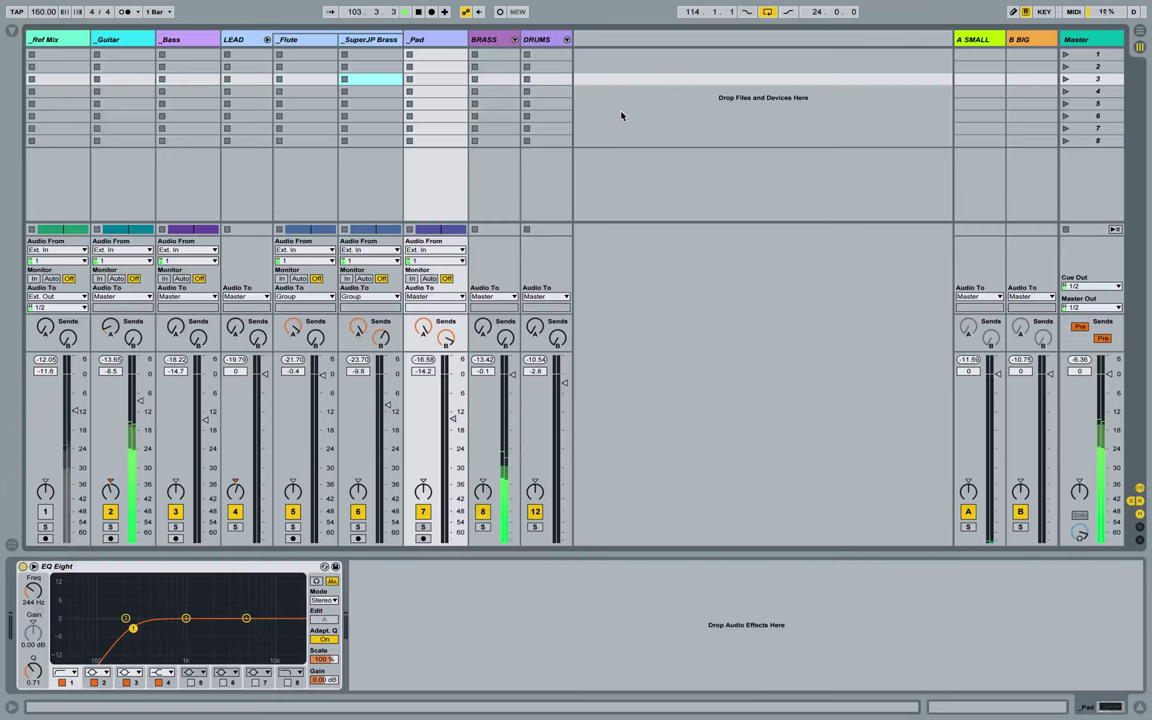
click(514, 39)
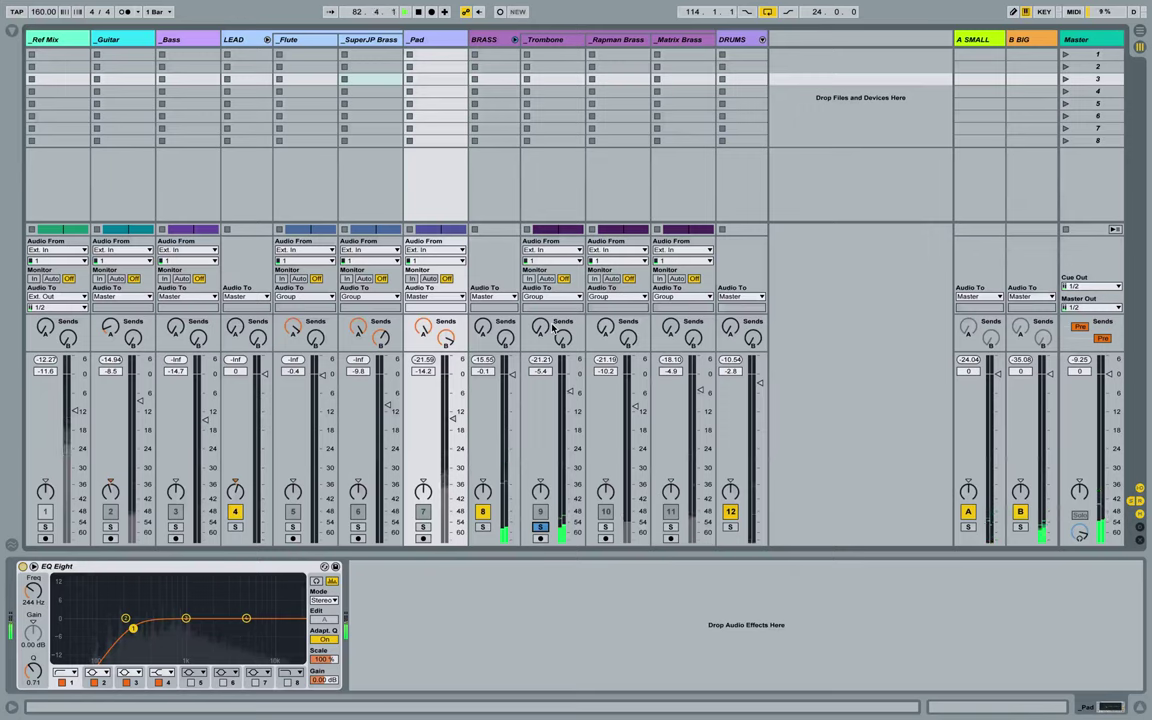
key(Tab)
scroll(575, 320, right, 15)
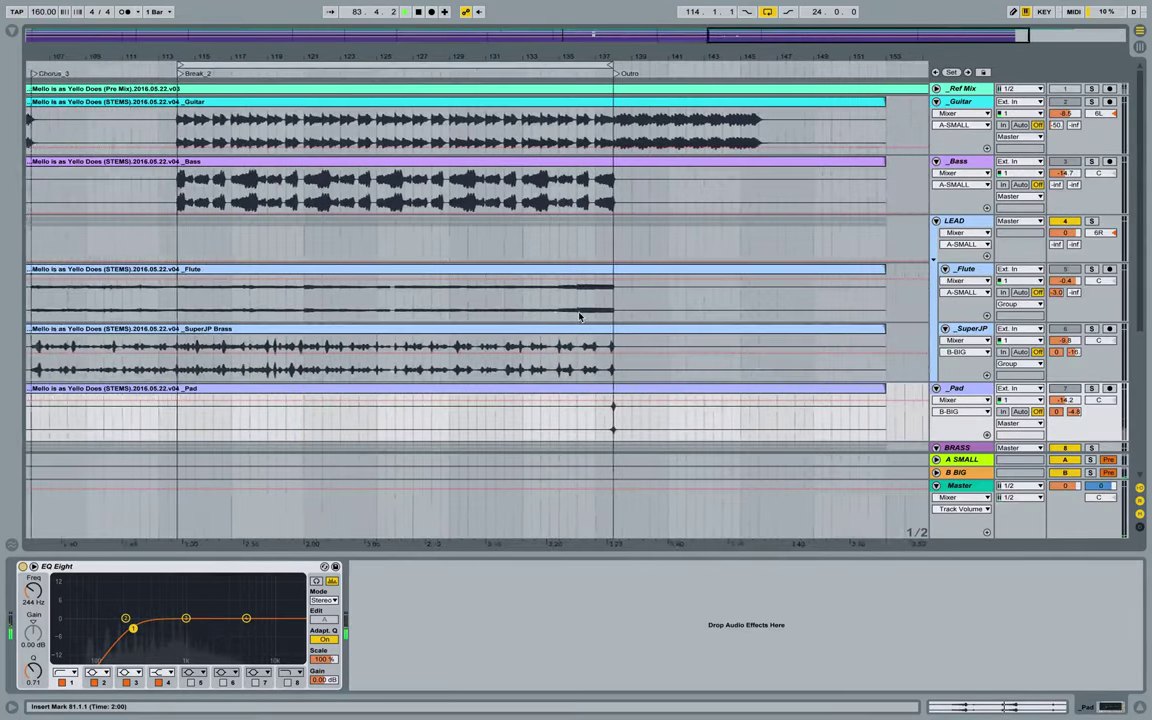
key(space)
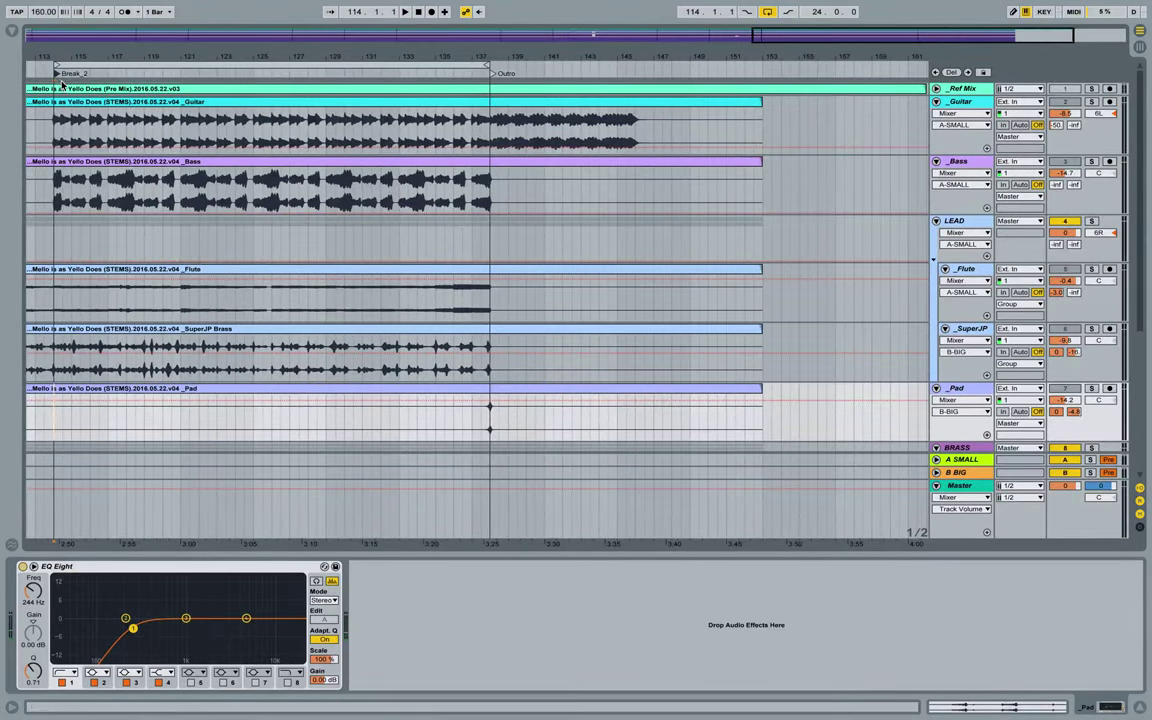
key(space)
key(Tab)
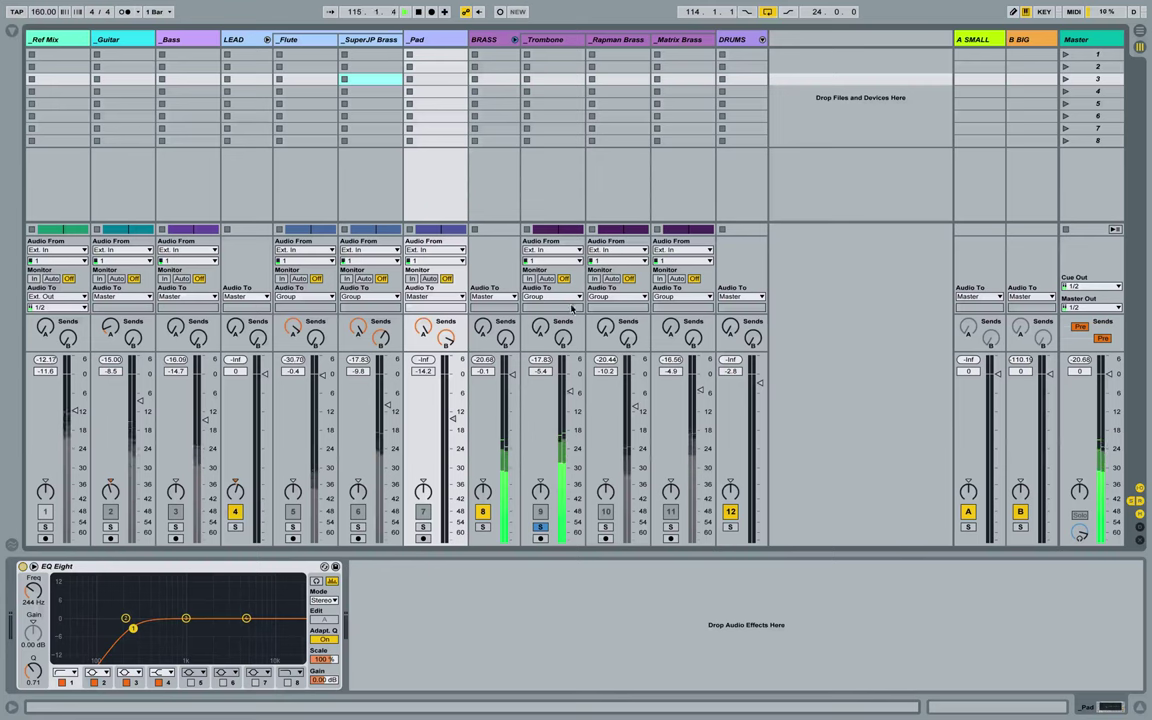
Raise Trombone's SMALL reverb send to 0 dB, solo-check Rapman Brass, Matrix Brass and BRASS, then unsolo.
drag(540, 327, 540, 300)
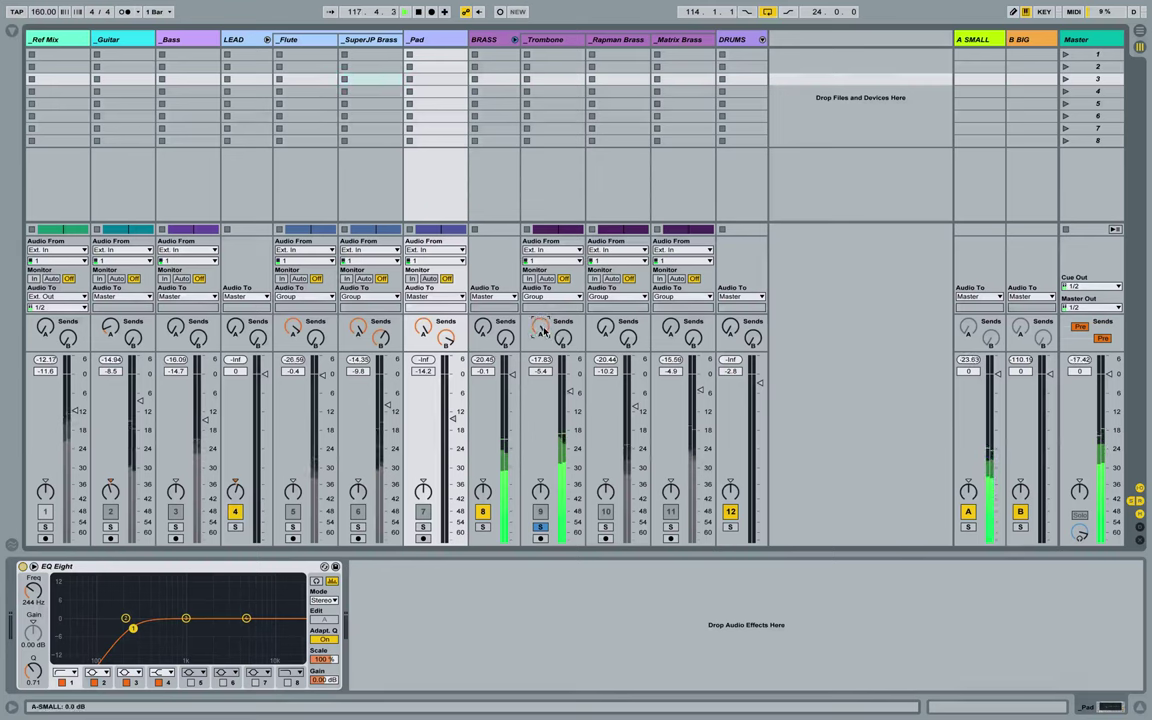
click(606, 527)
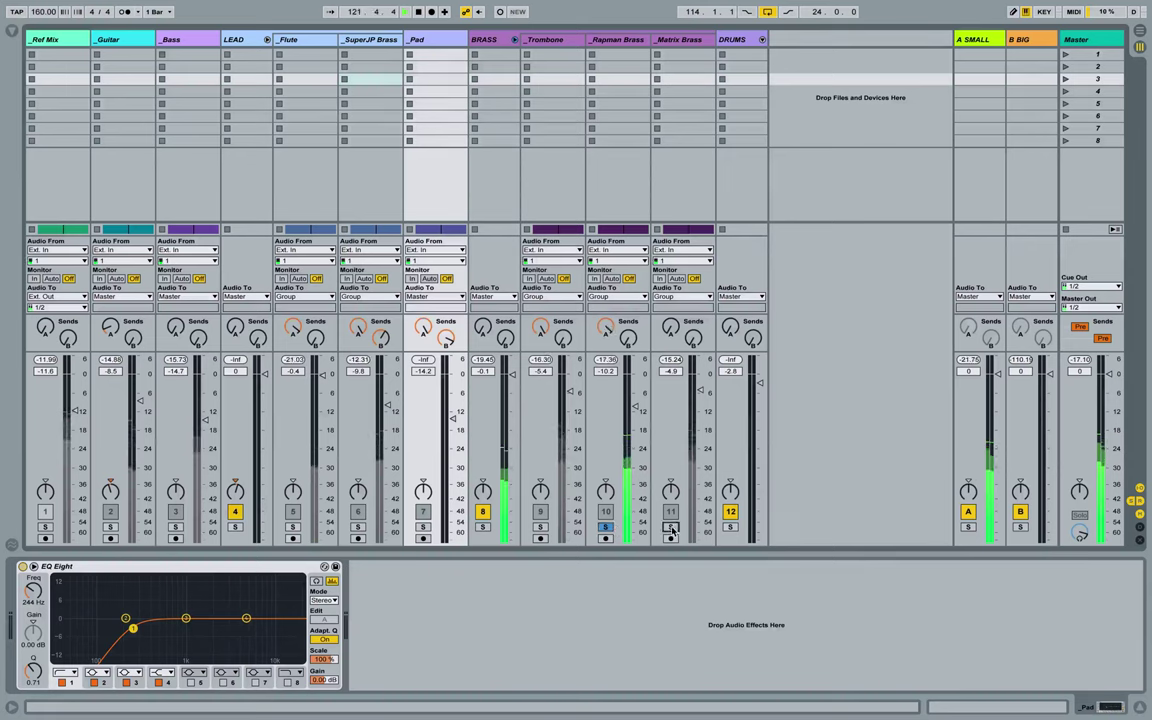
click(671, 527)
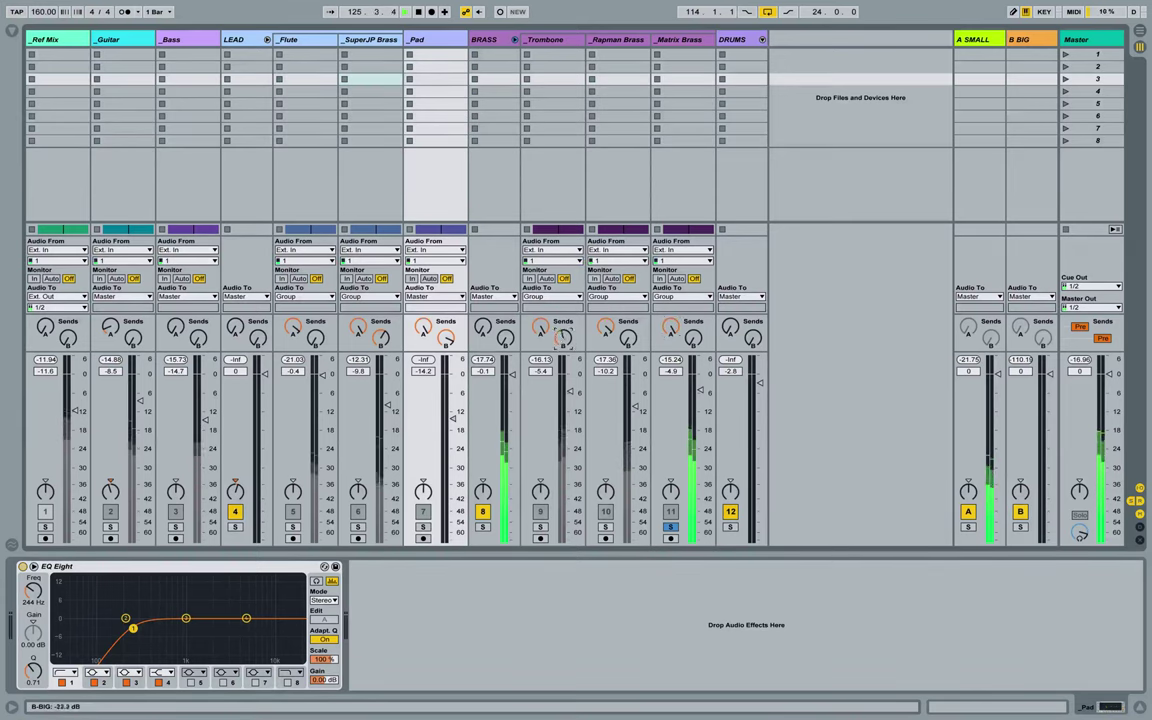
click(481, 527)
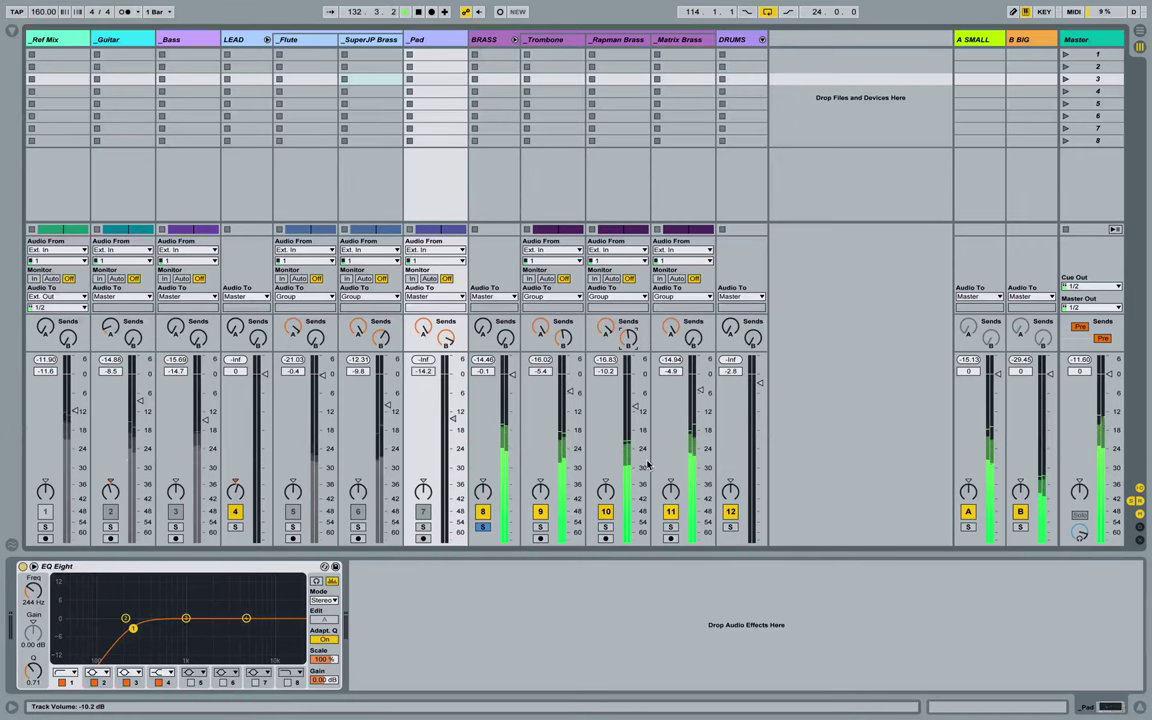
click(482, 527)
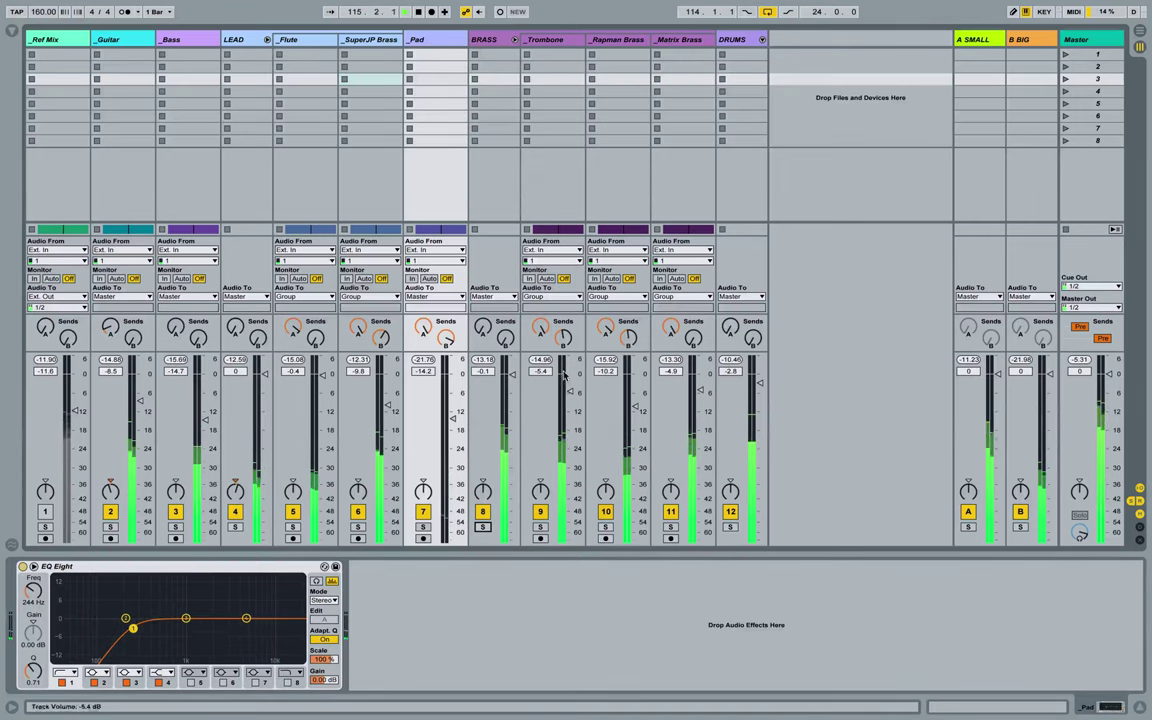
Adjust the Trombone, Rapman Brass and Matrix Brass volumes together, then show the arrangement.
click(565, 69)
click(683, 79)
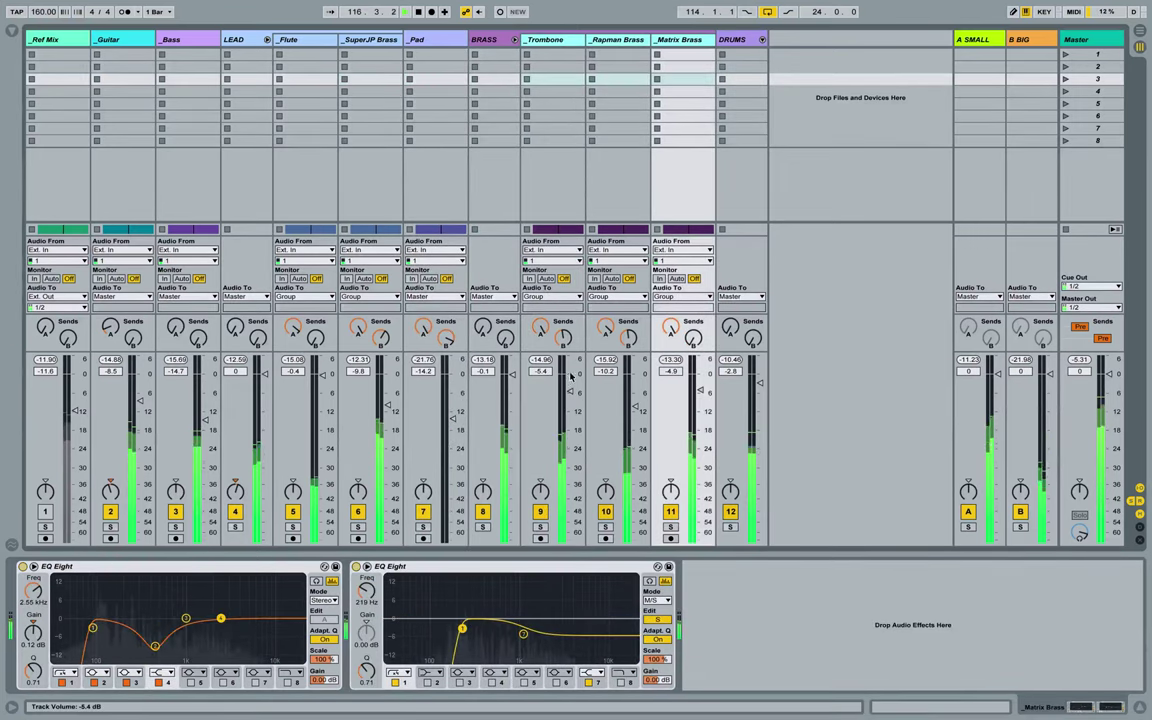
drag(574, 393, 571, 400)
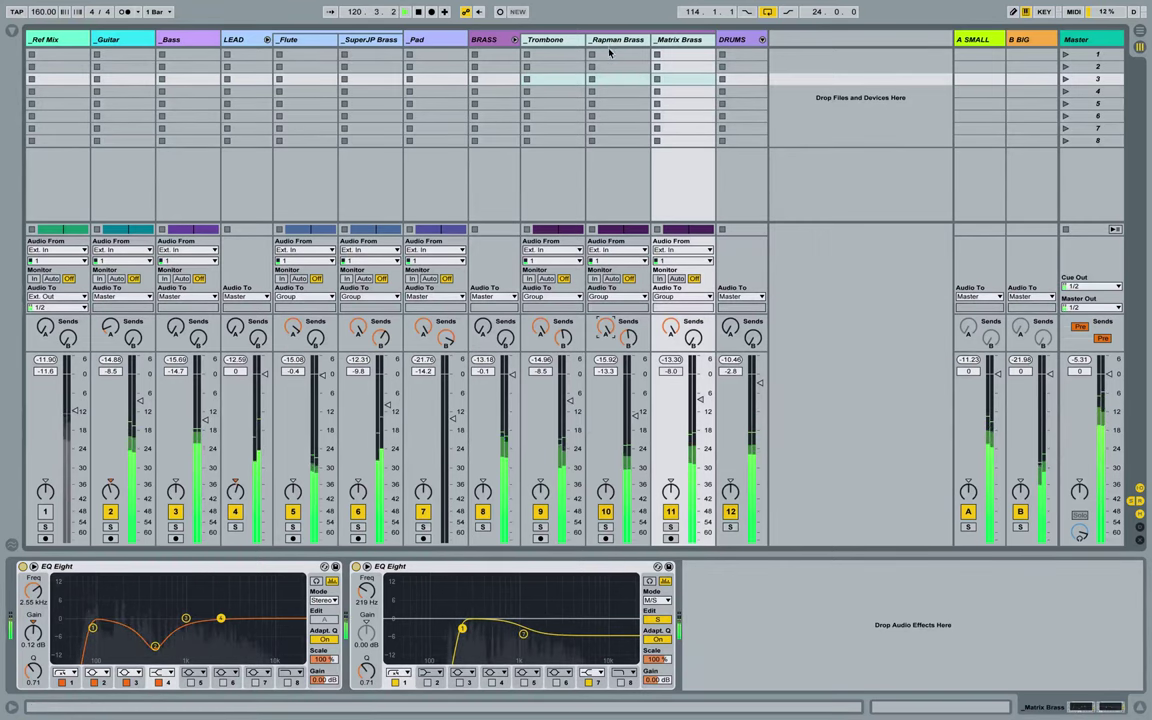
click(618, 308)
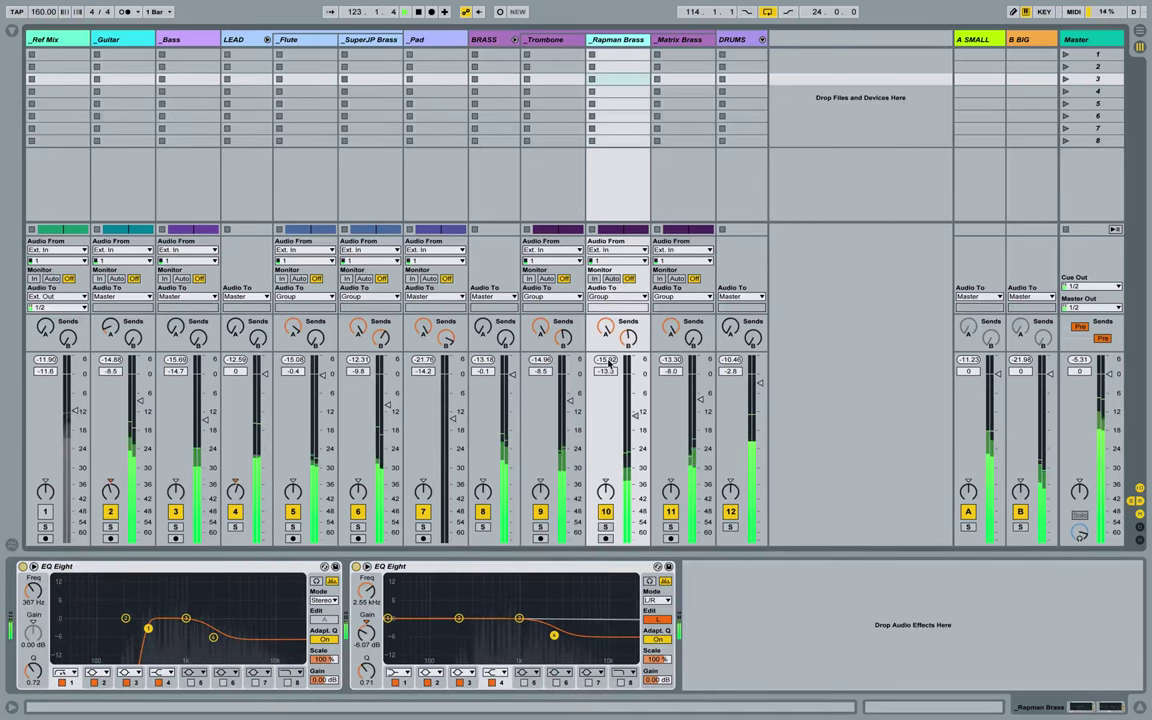
click(551, 41)
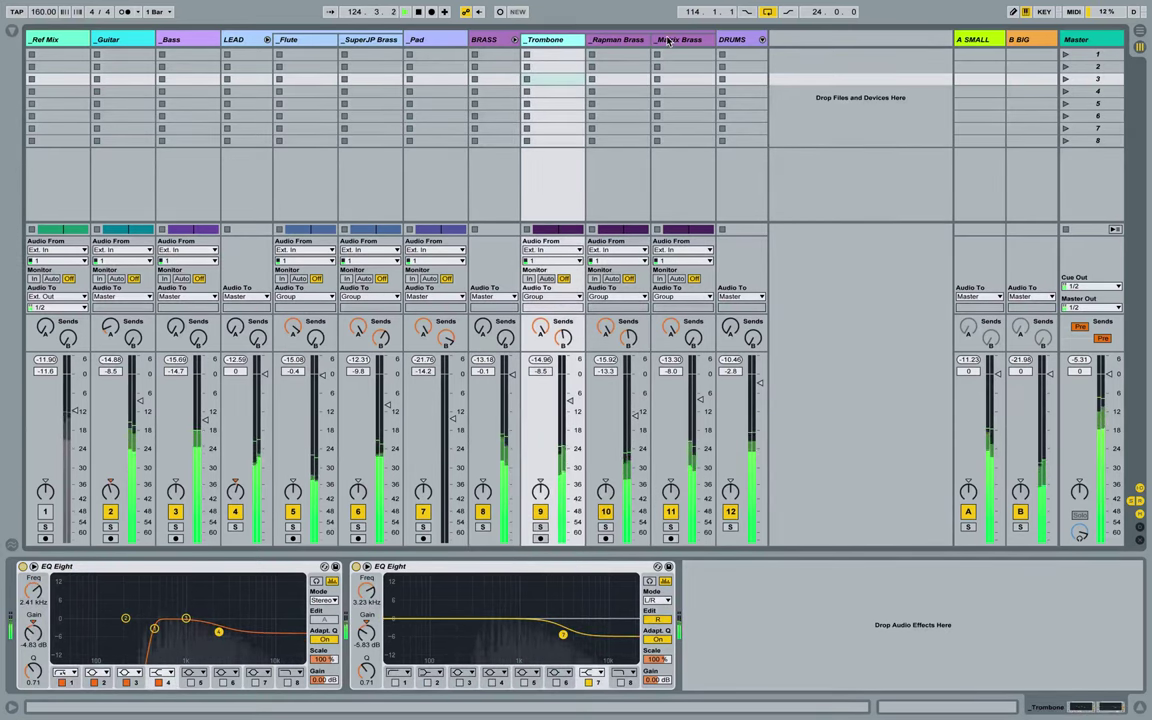
click(668, 41)
drag(570, 400, 570, 394)
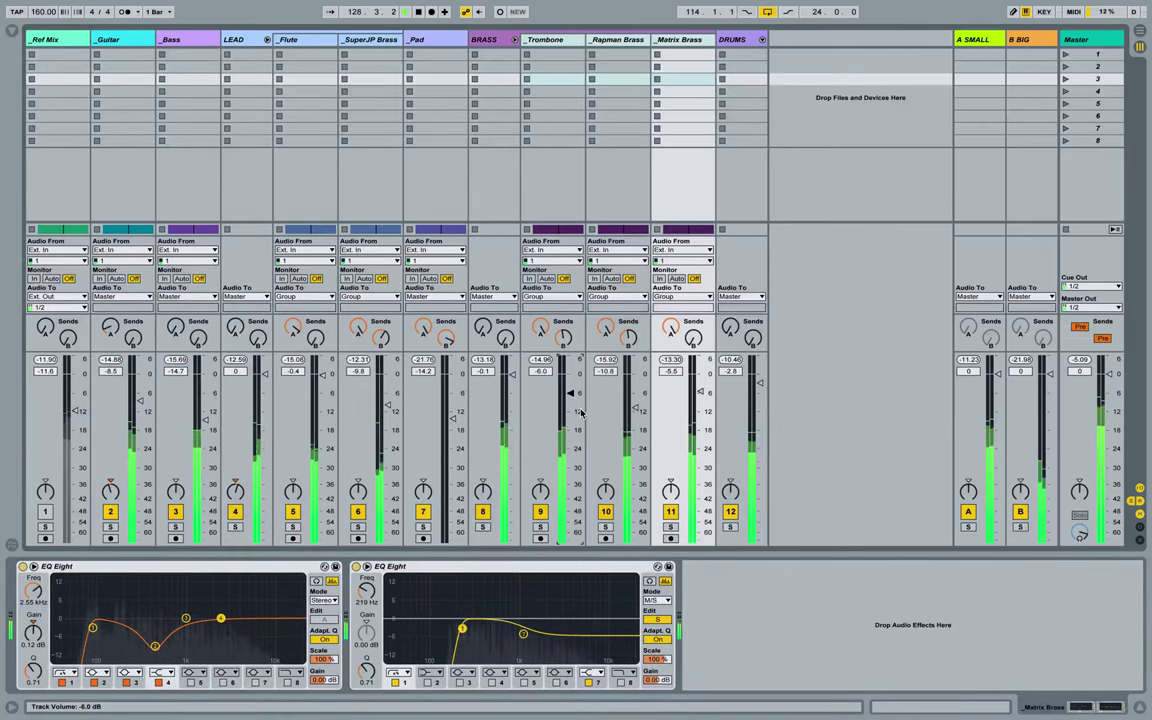
key(Tab)
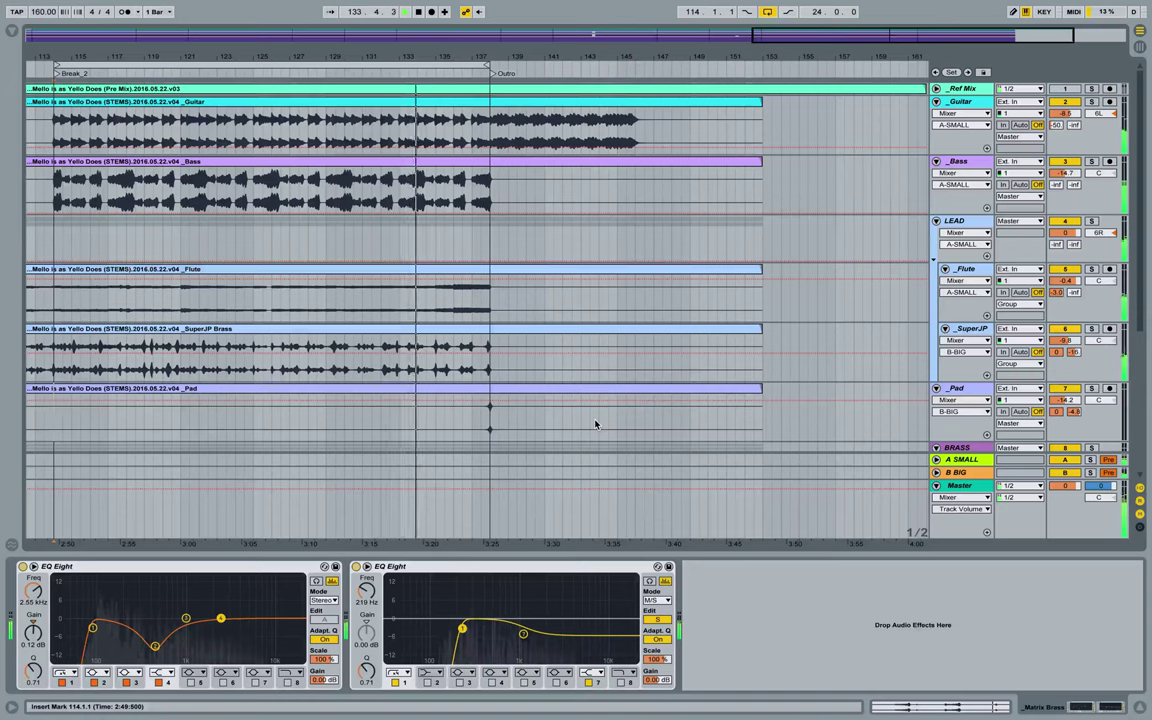
Unfold the BRASS group in Arrangement View, zoom out to the whole song, then return to the mixer.
key(ctrl+alt+l)
key(alt+u)
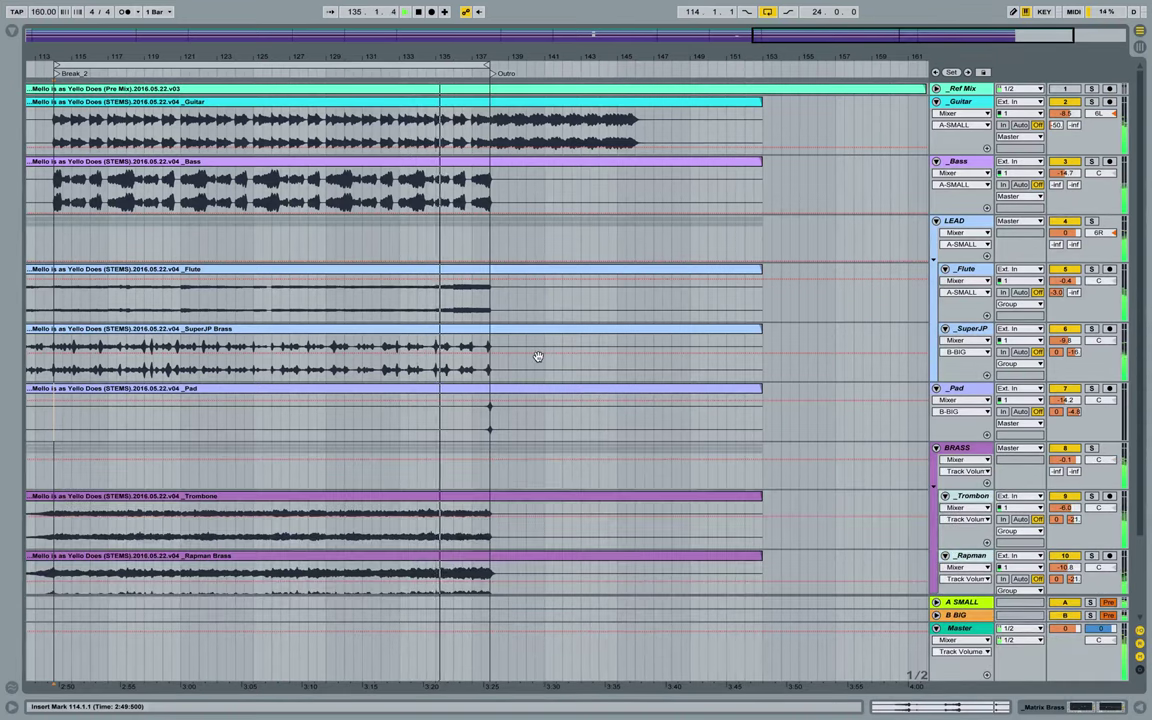
key(minus)
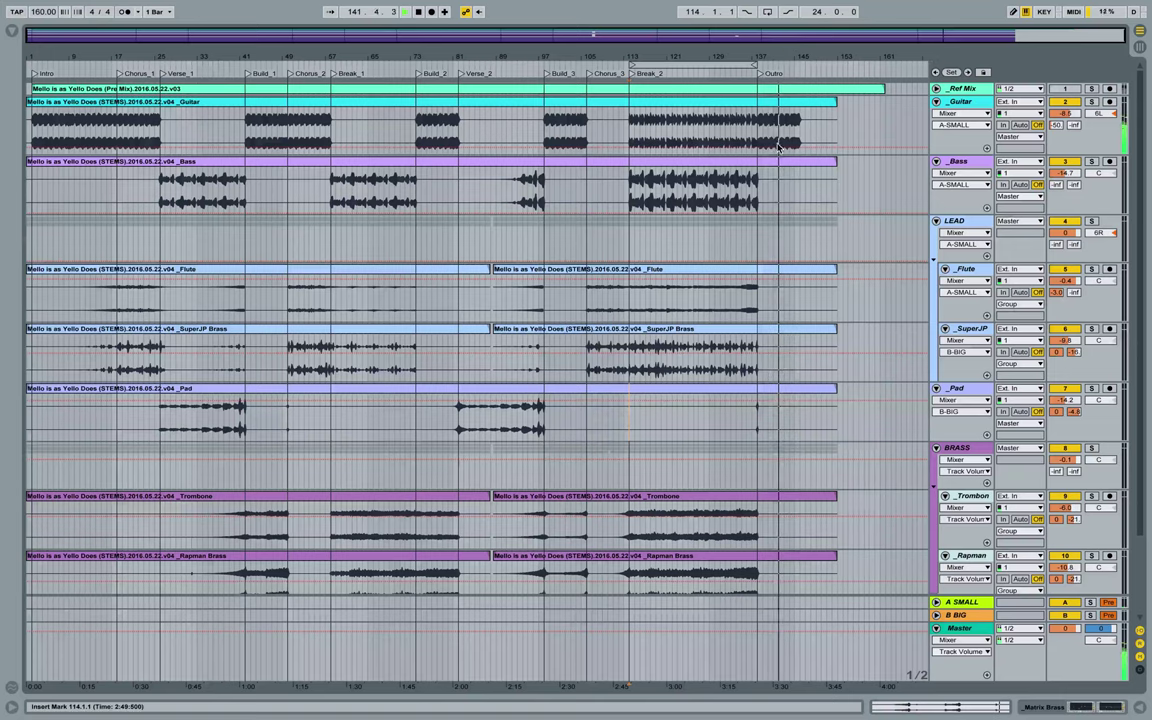
scroll(778, 148, down, 3)
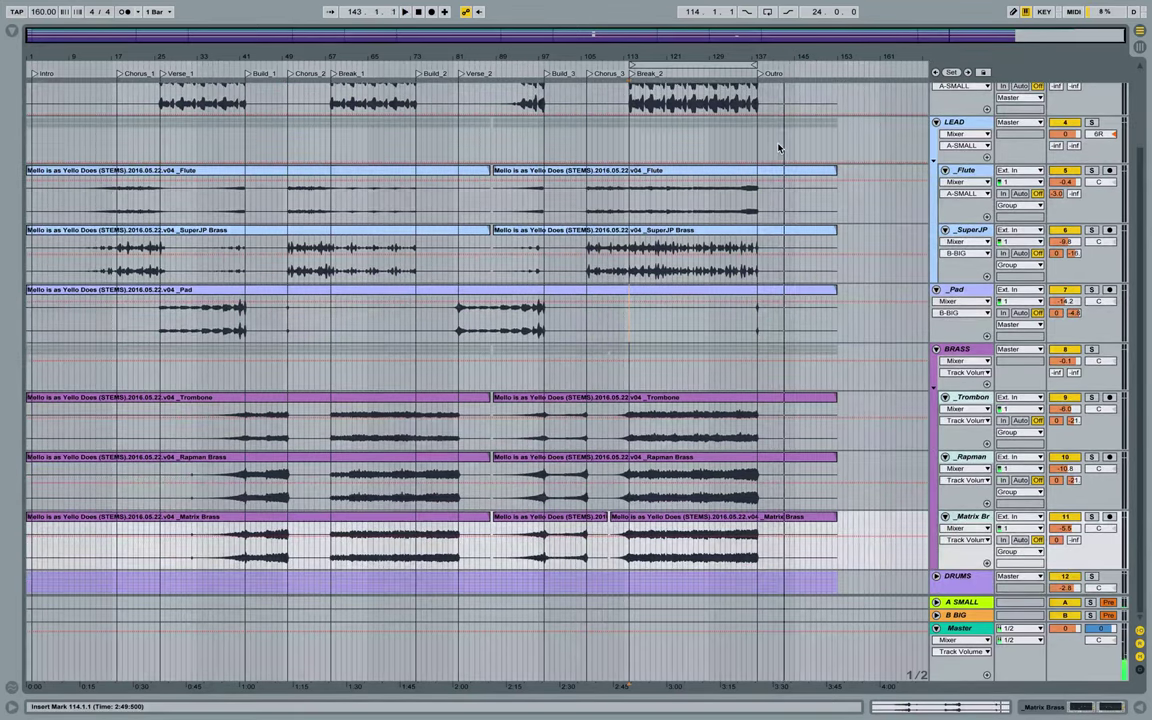
key(Tab)
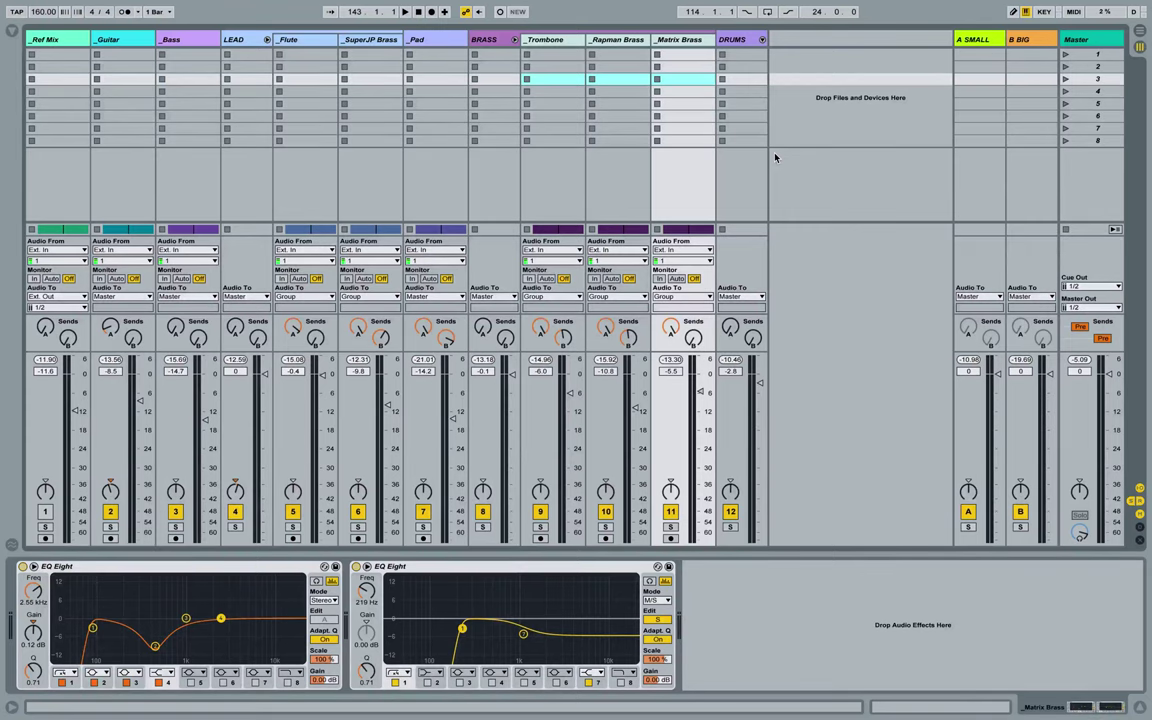
Check Cathedral on B BIG, then display the A SMALL return's Reverb device.
click(1020, 40)
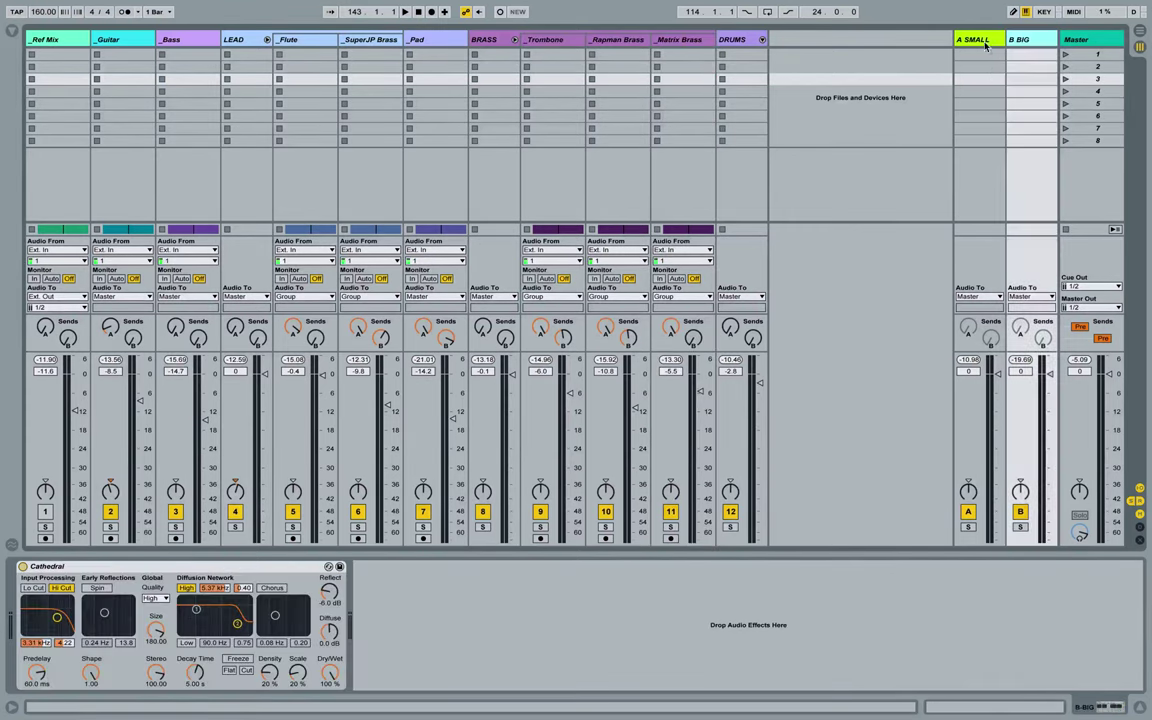
click(984, 42)
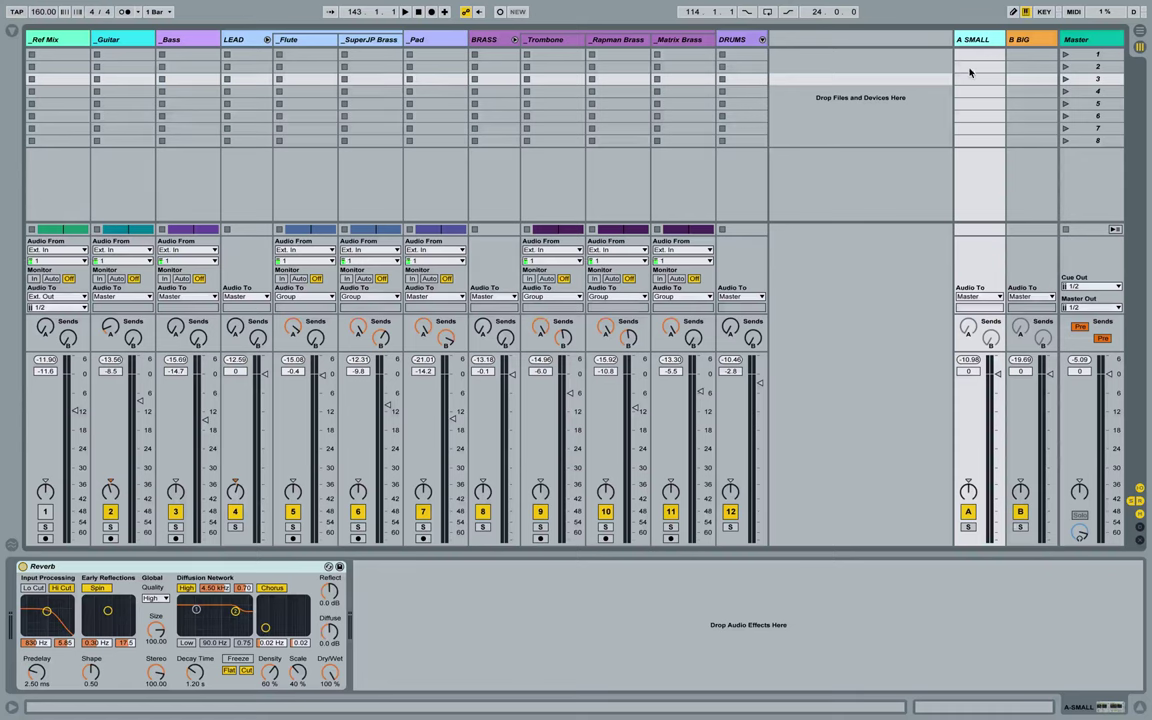